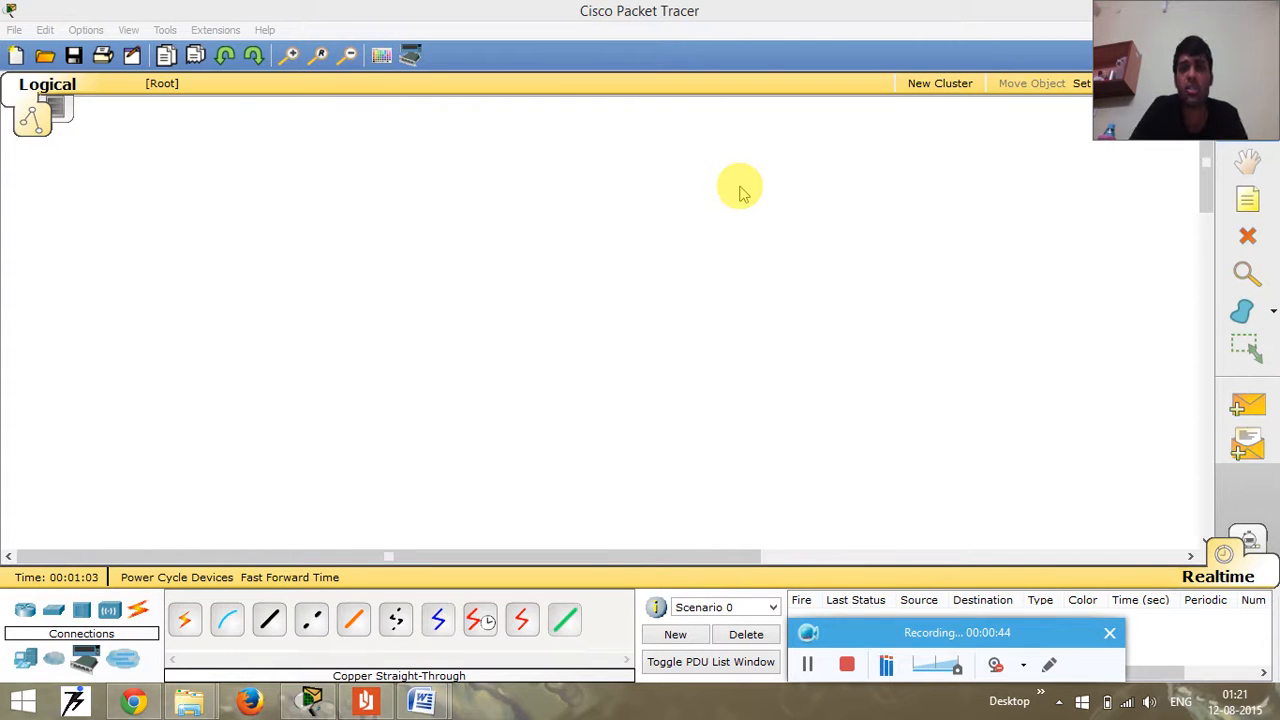
- Place a generic PC, a 2950-24 switch and a generic server in a horizontal row on the empty workspace
click(740, 190)
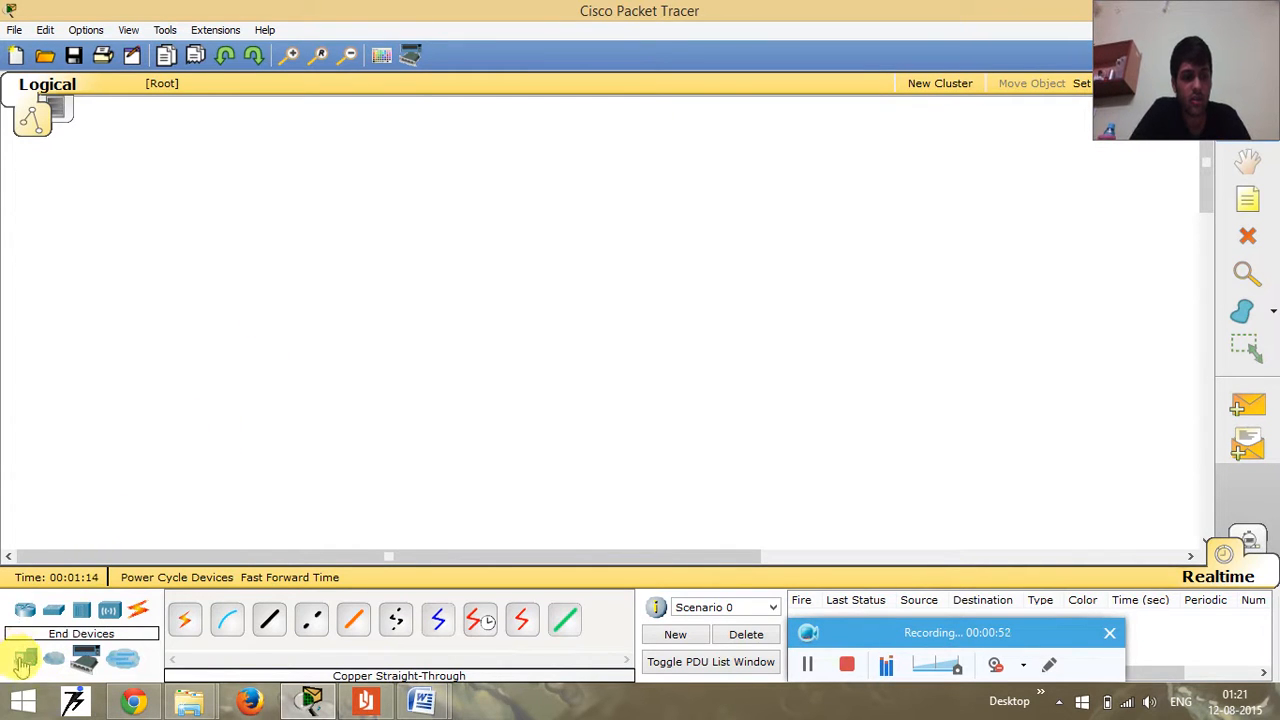
click(24, 658)
drag(186, 618, 276, 302)
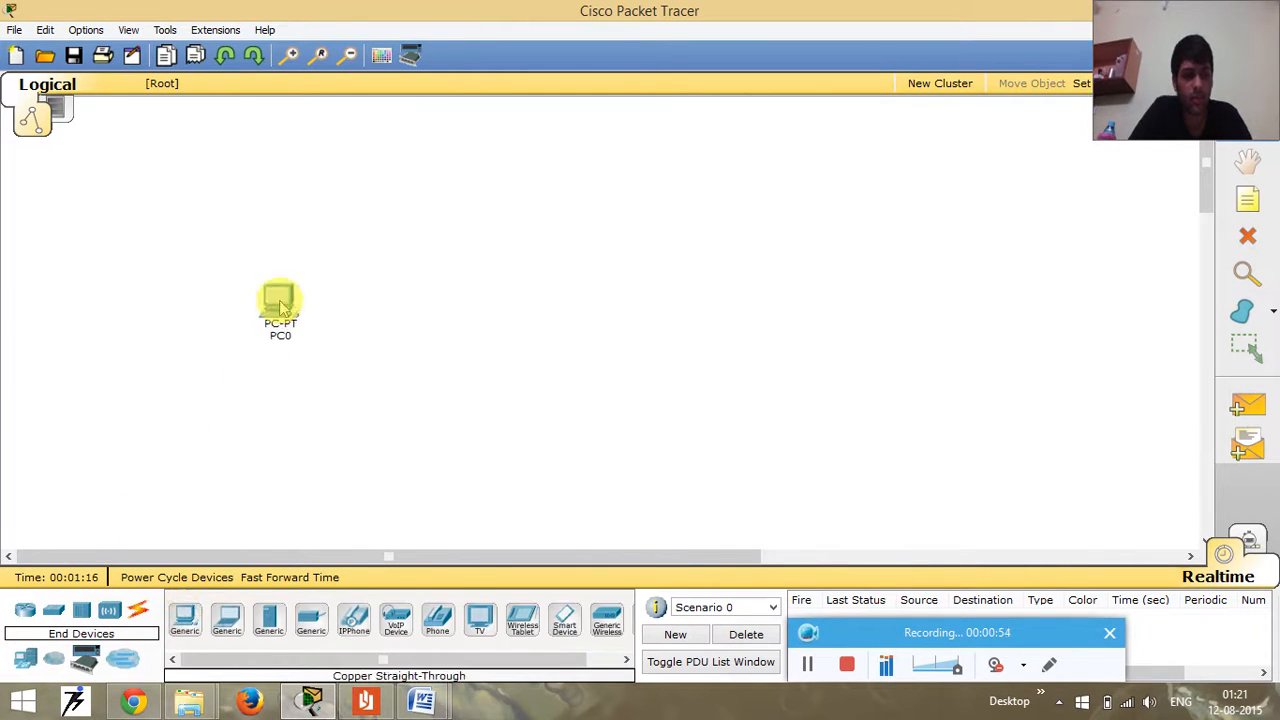
drag(62, 622, 434, 306)
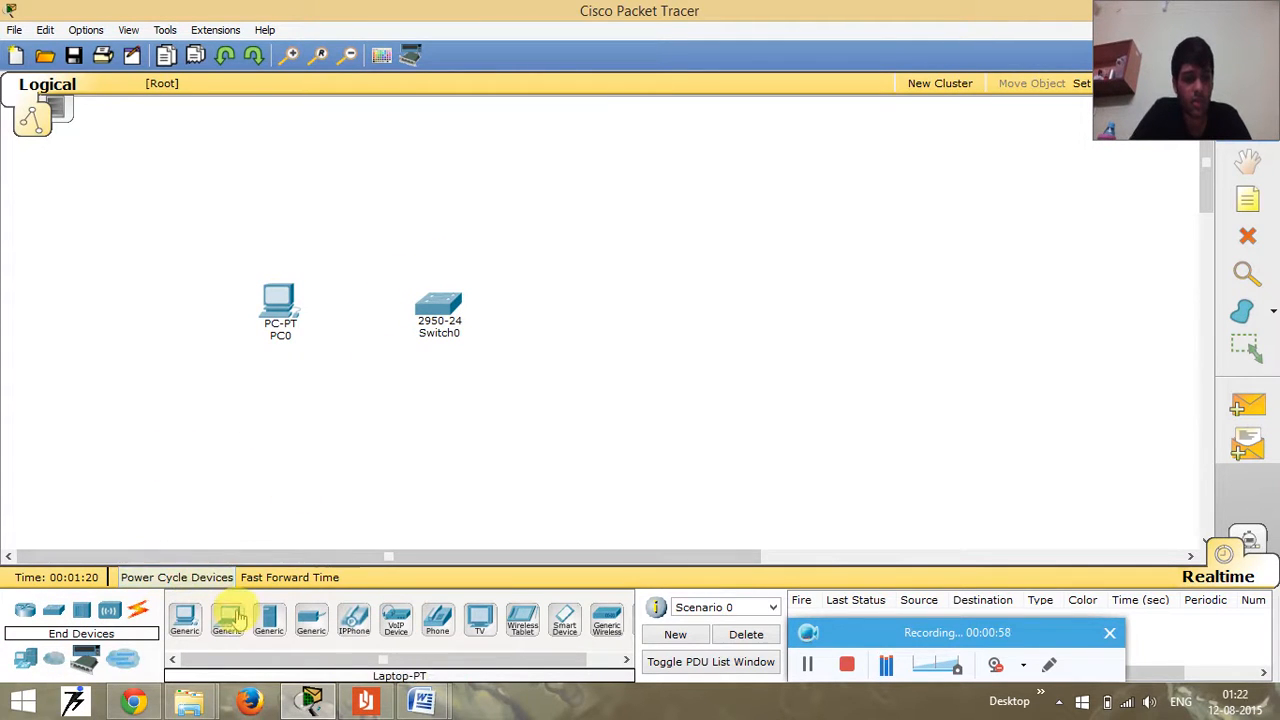
drag(277, 614, 595, 296)
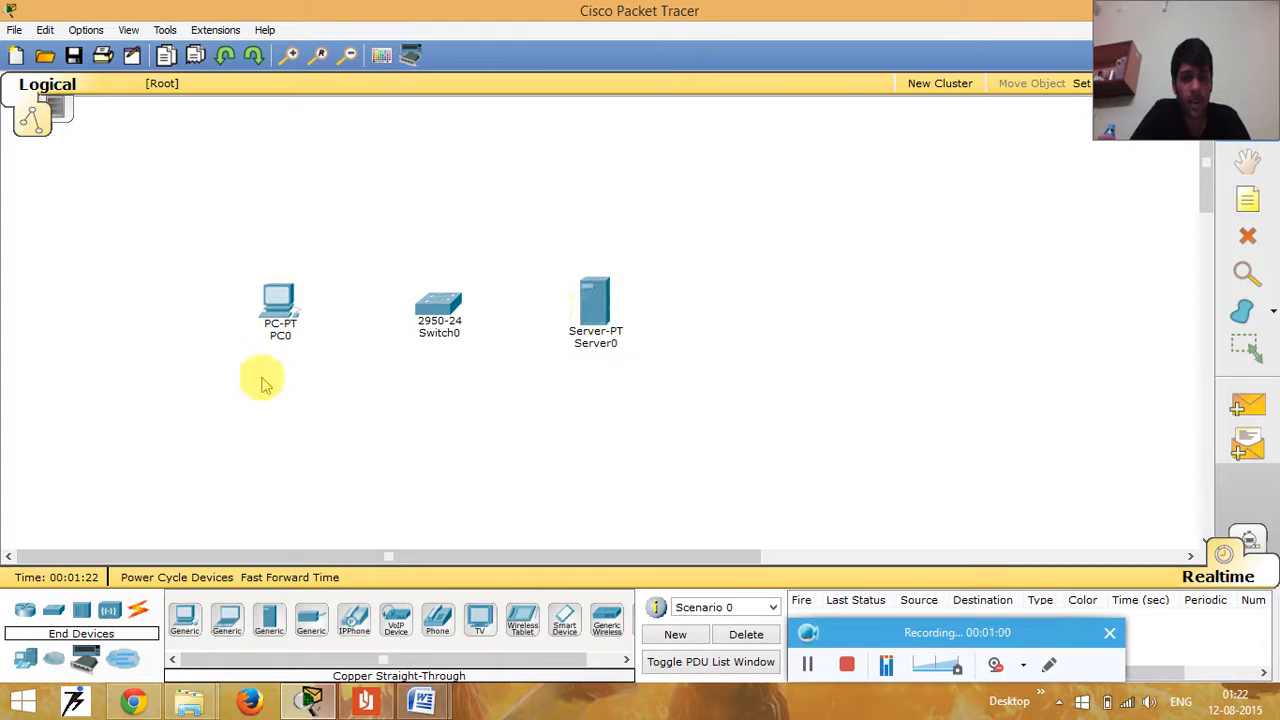
- Rename the PC's label to 192.168.1.1 and the server's label to 192.168.1.2
click(285, 337)
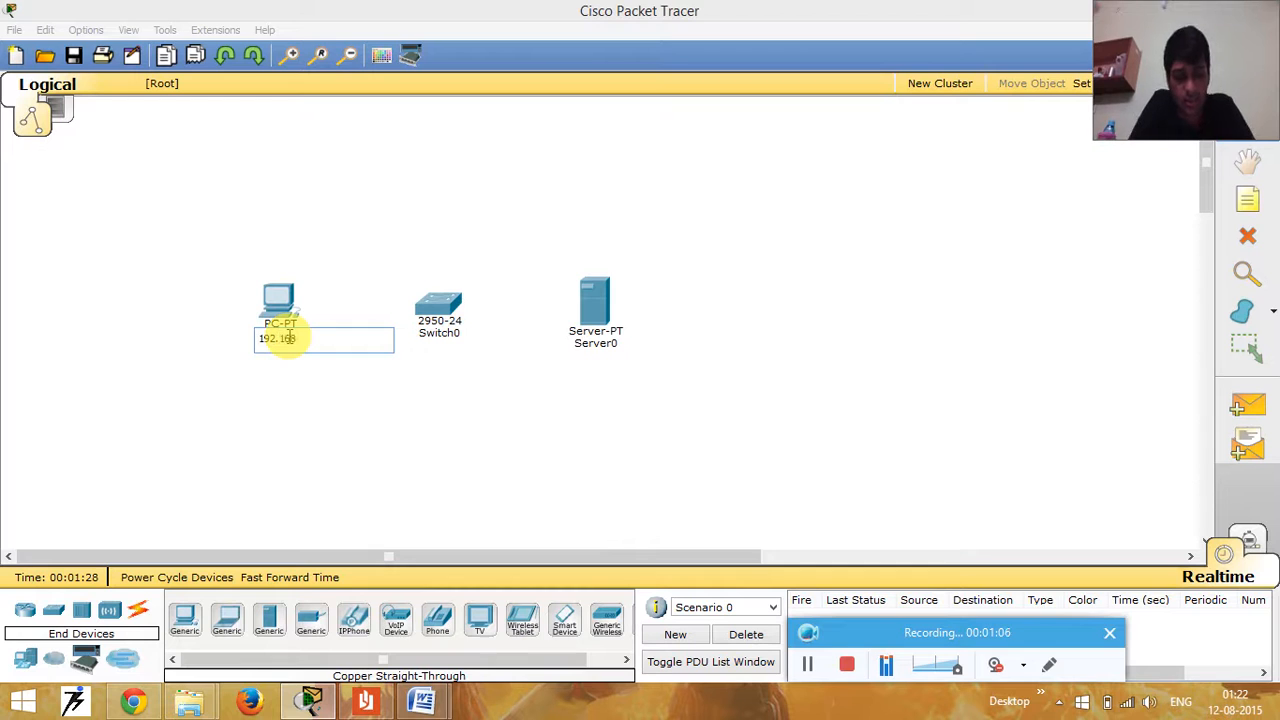
text(192.168.1.1)
click(595, 344)
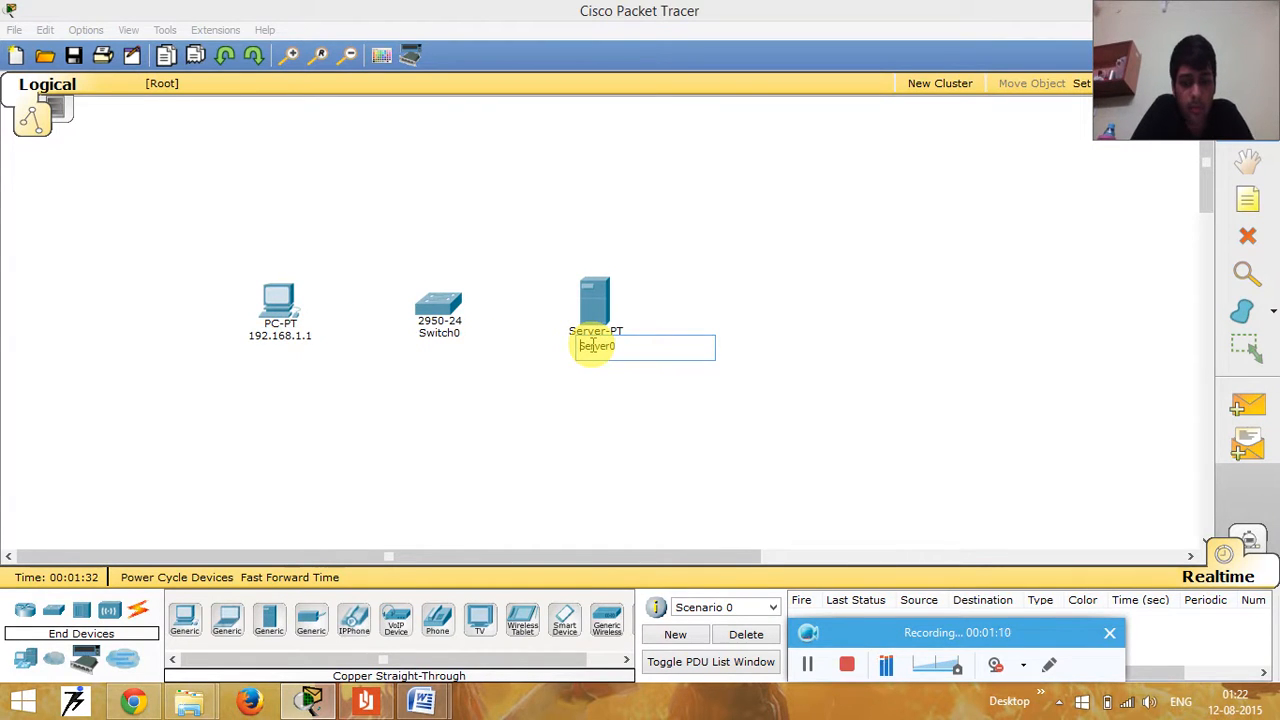
key(Delete)
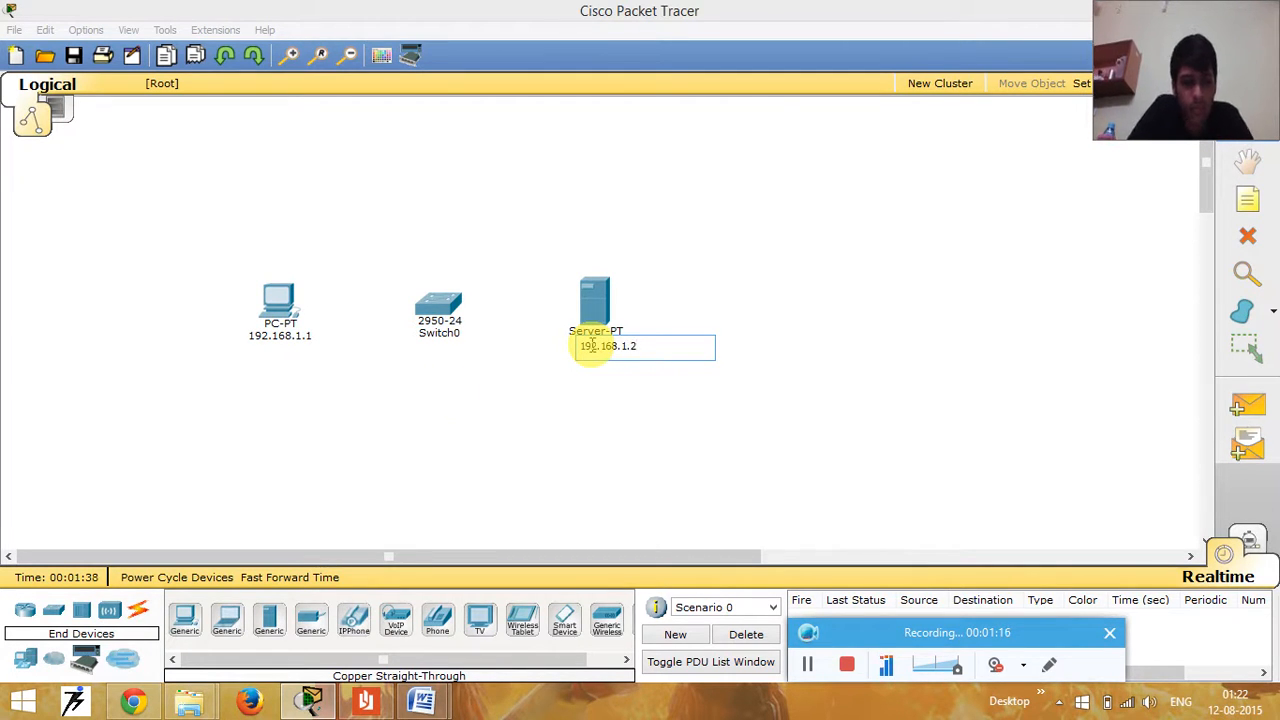
click(438, 388)
- Configure the PC's FastEthernet0 interface with static IP address 192.168.1.1 and subnet mask 255.255.255.0
double_click(278, 298)
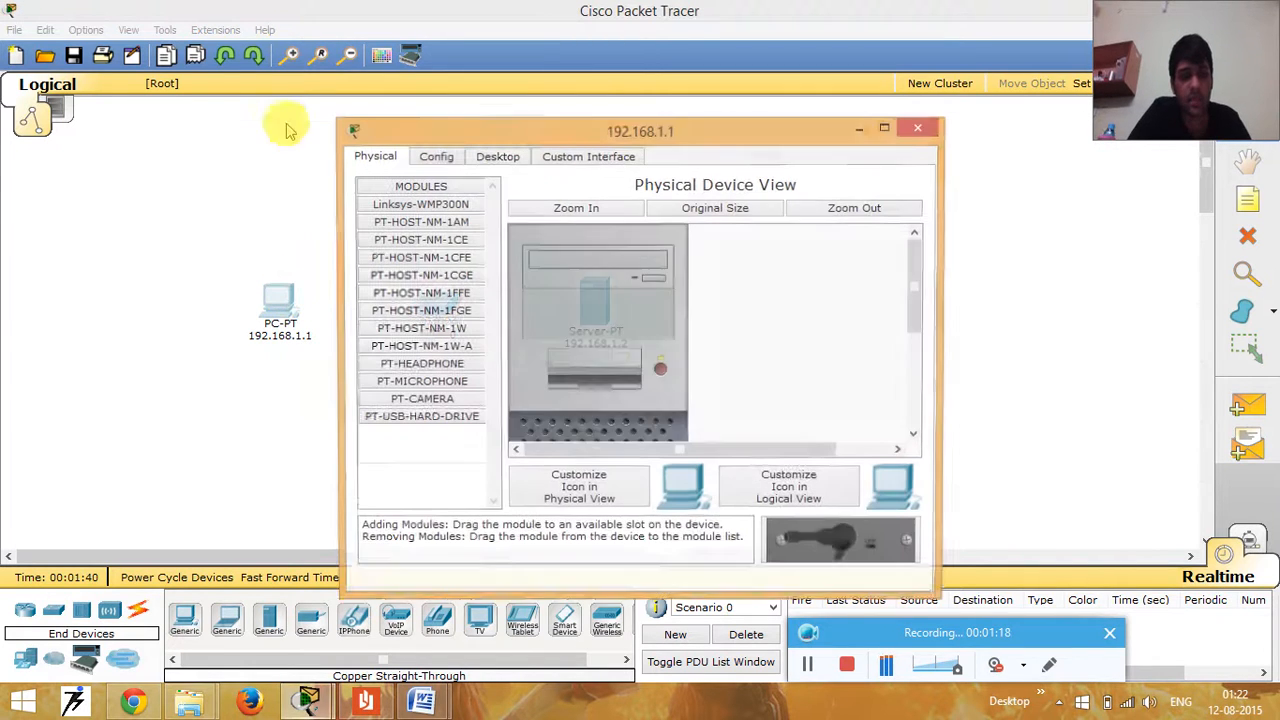
click(432, 157)
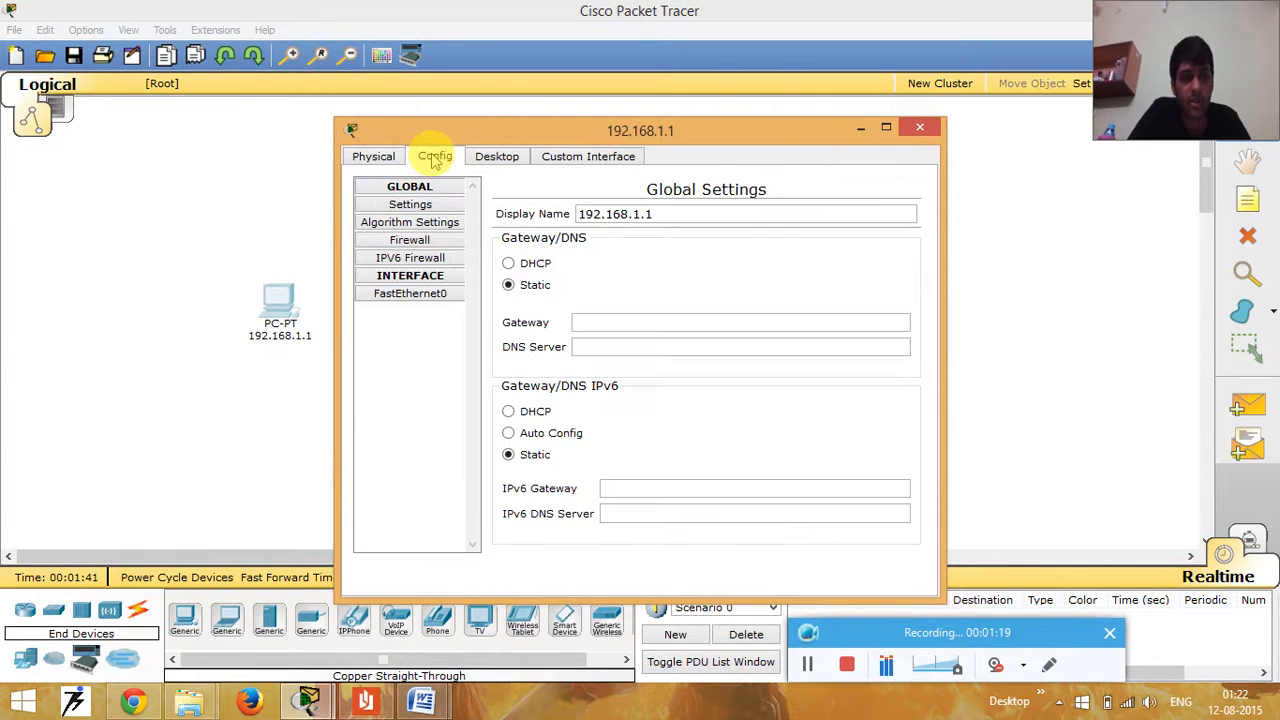
click(418, 296)
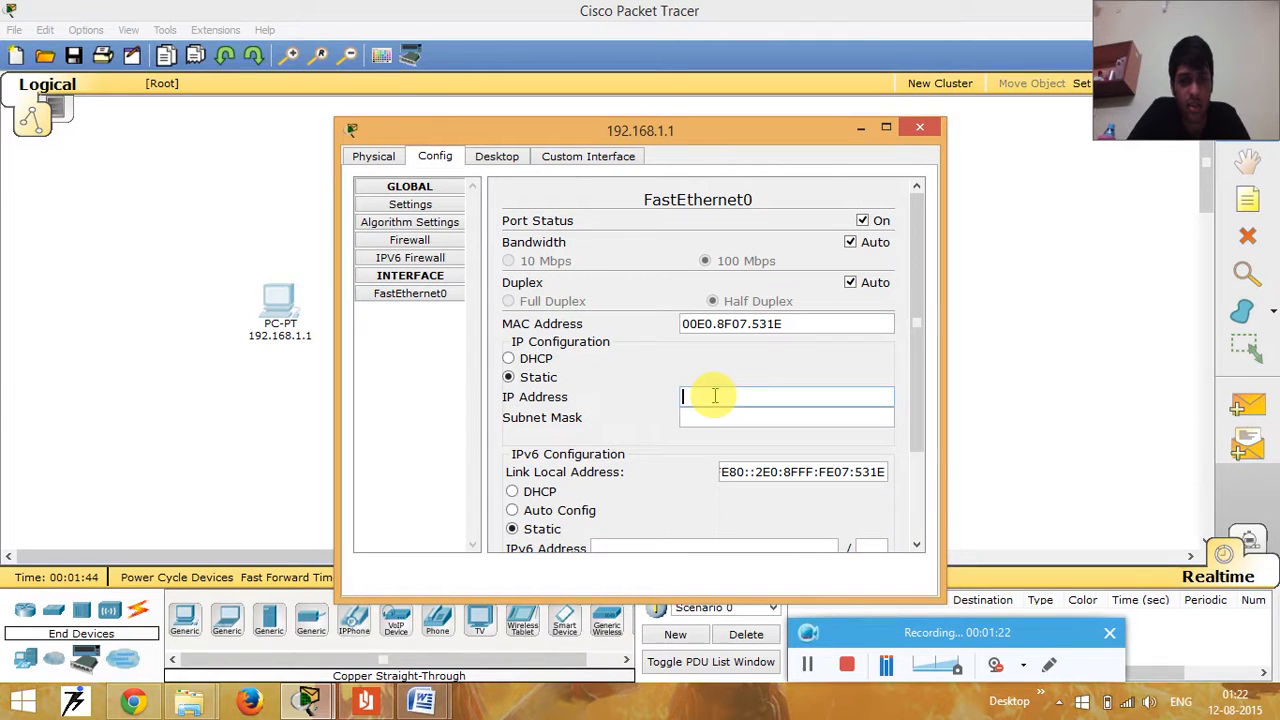
click(703, 396)
text(192.168.1.1)
click(720, 417)
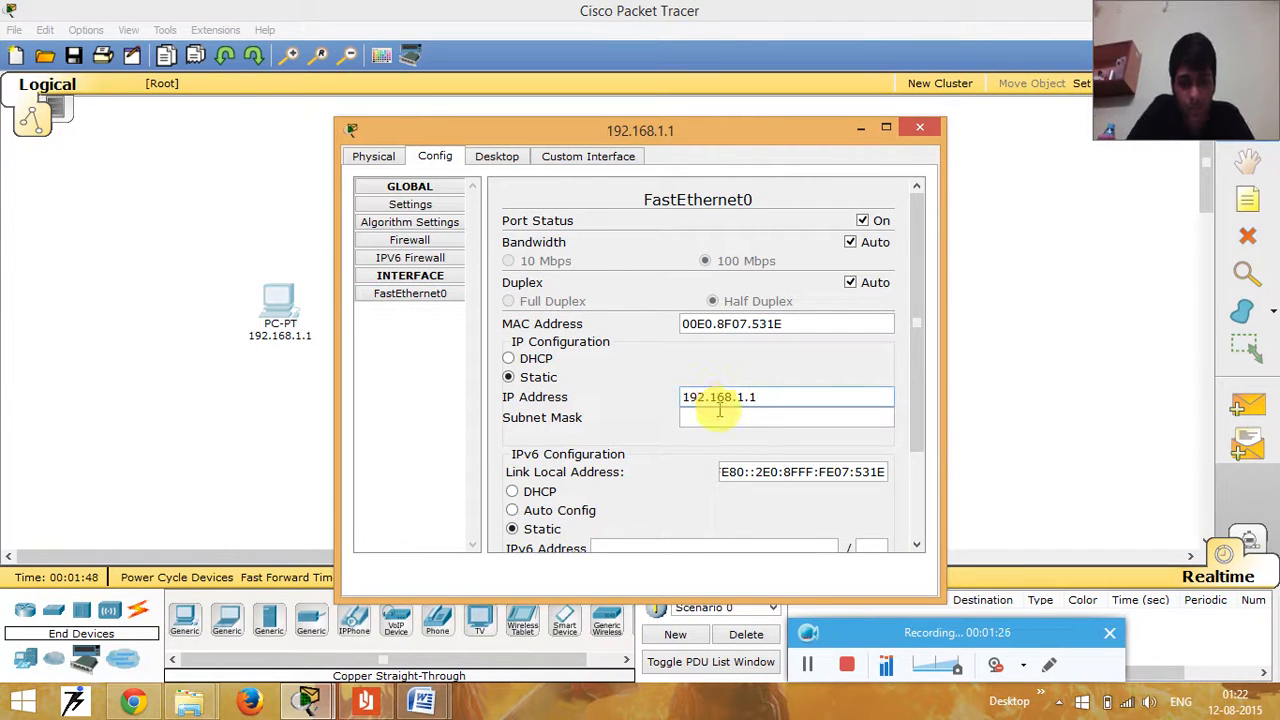
click(919, 127)
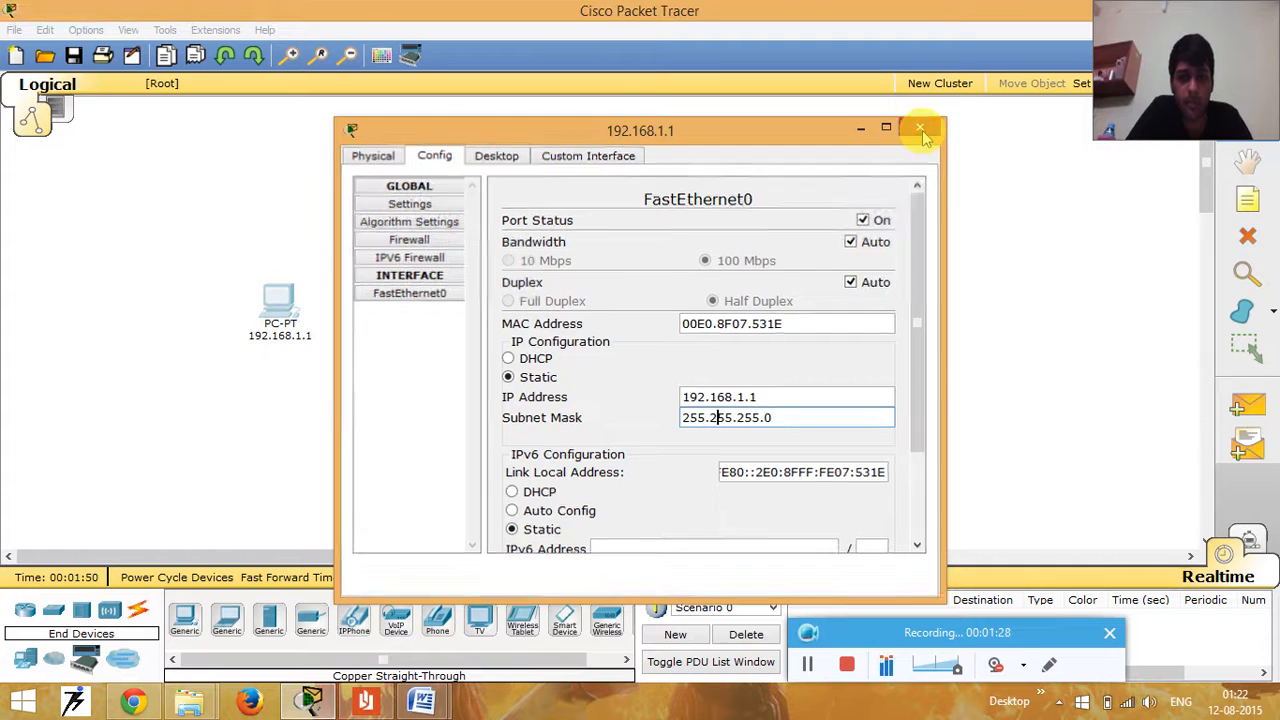
- Configure the server's FastEthernet0 interface with static IP address 192.168.1.2 and subnet mask 255.255.255.0
click(577, 321)
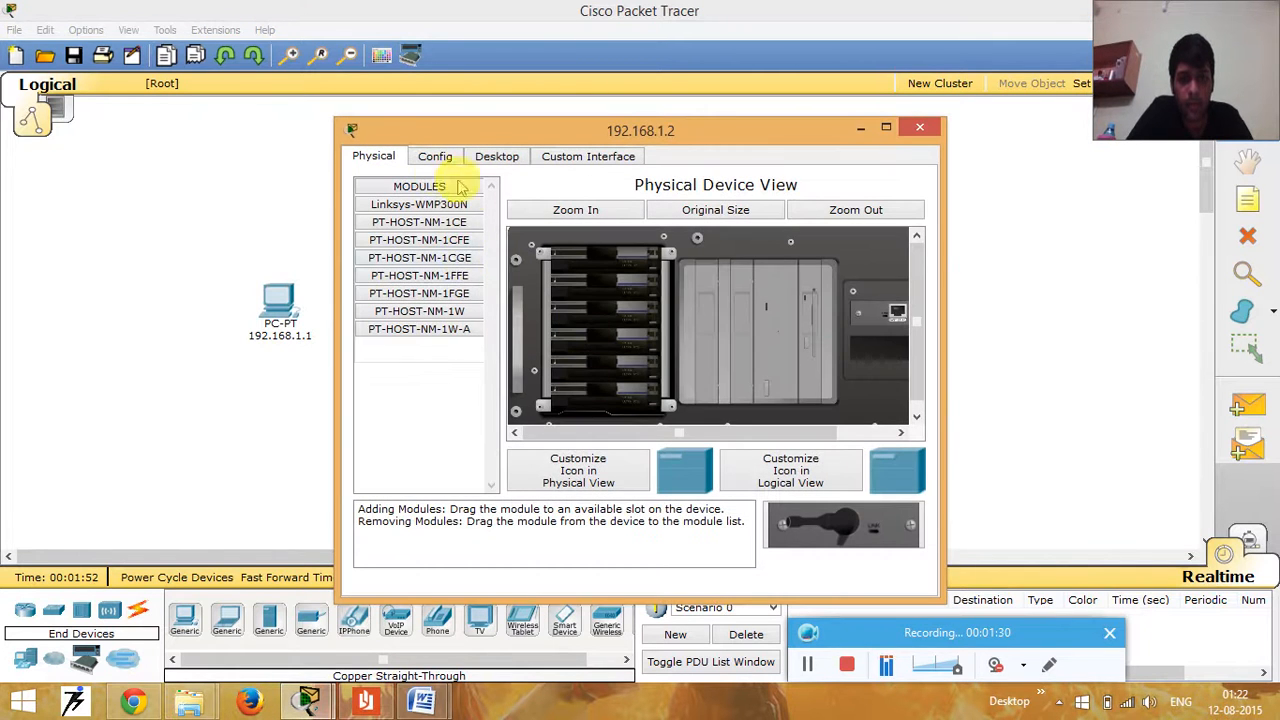
click(433, 158)
click(428, 472)
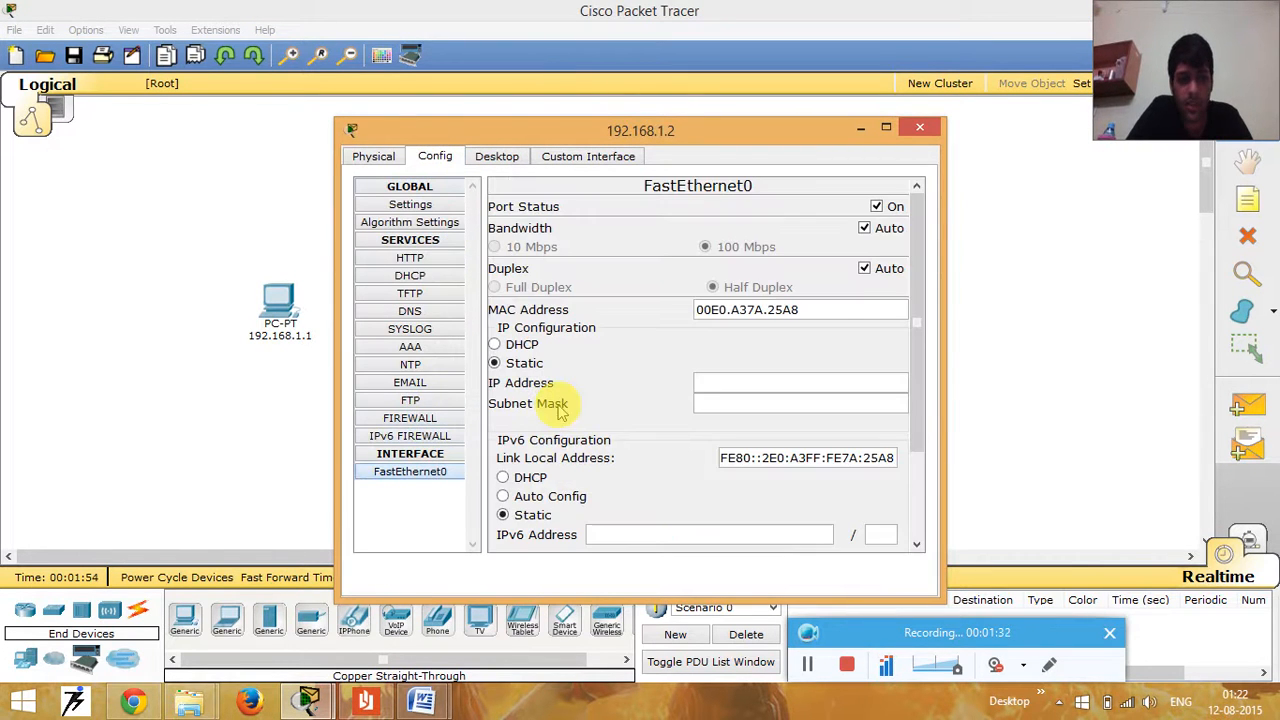
click(724, 384)
text(192.168.1.2)
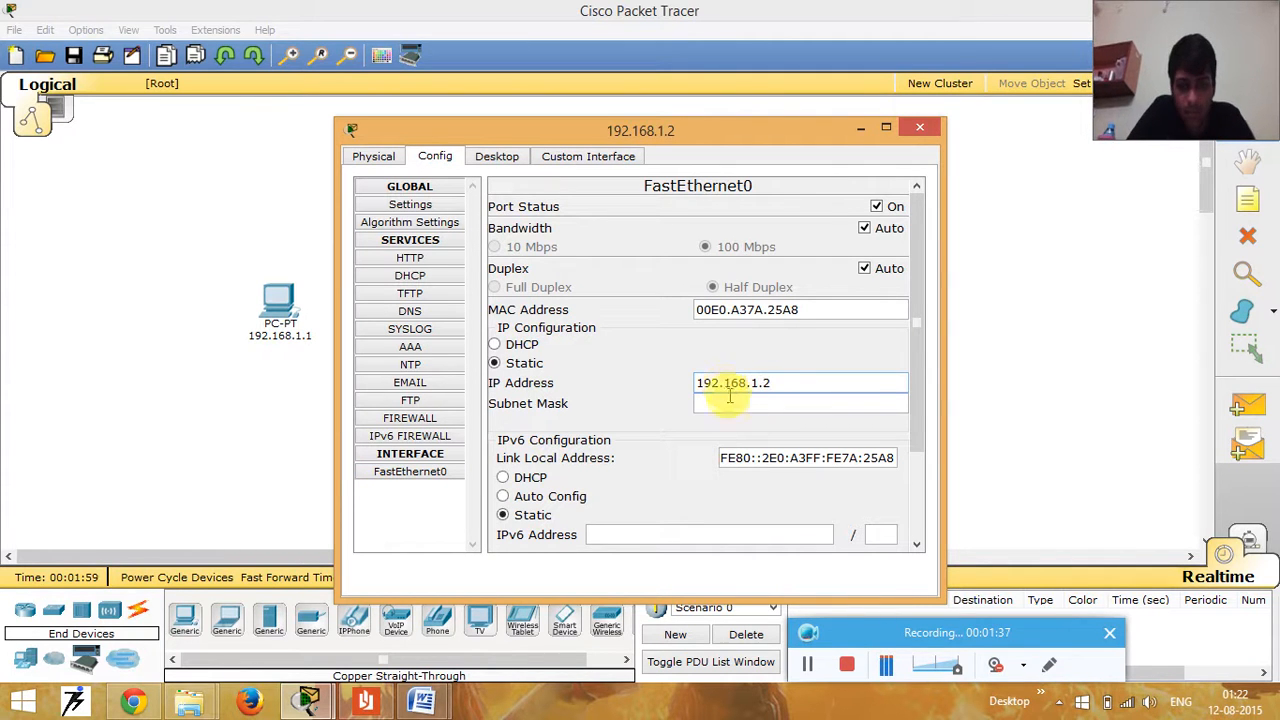
click(724, 403)
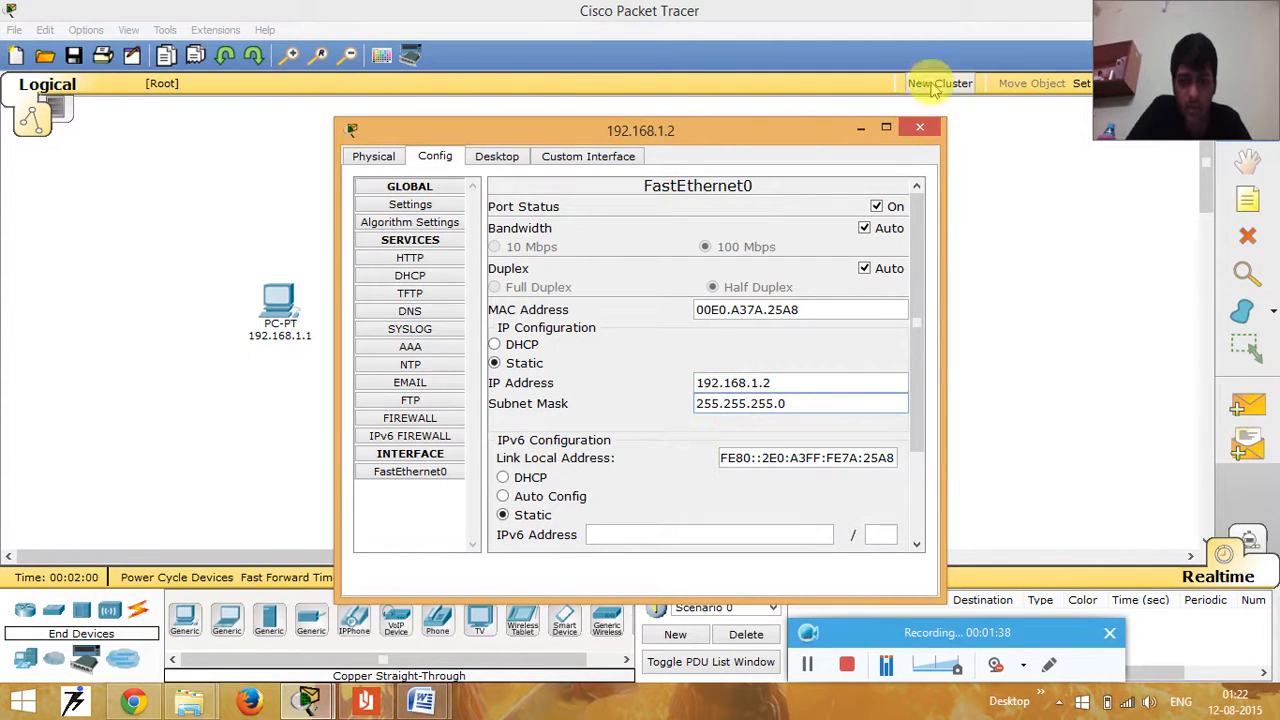
click(918, 129)
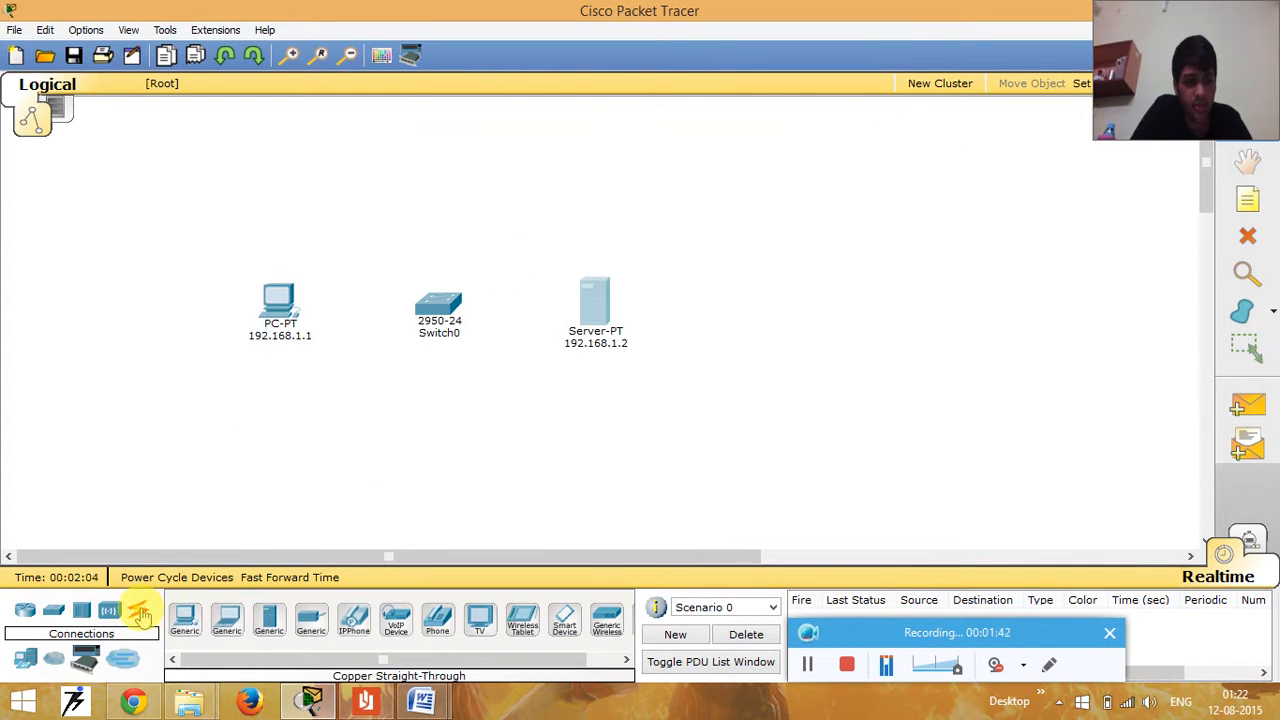
- Connect the switch's FastEthernet0/1 port to the PC's FastEthernet0 port with a copper straight-through cable
click(138, 609)
click(269, 619)
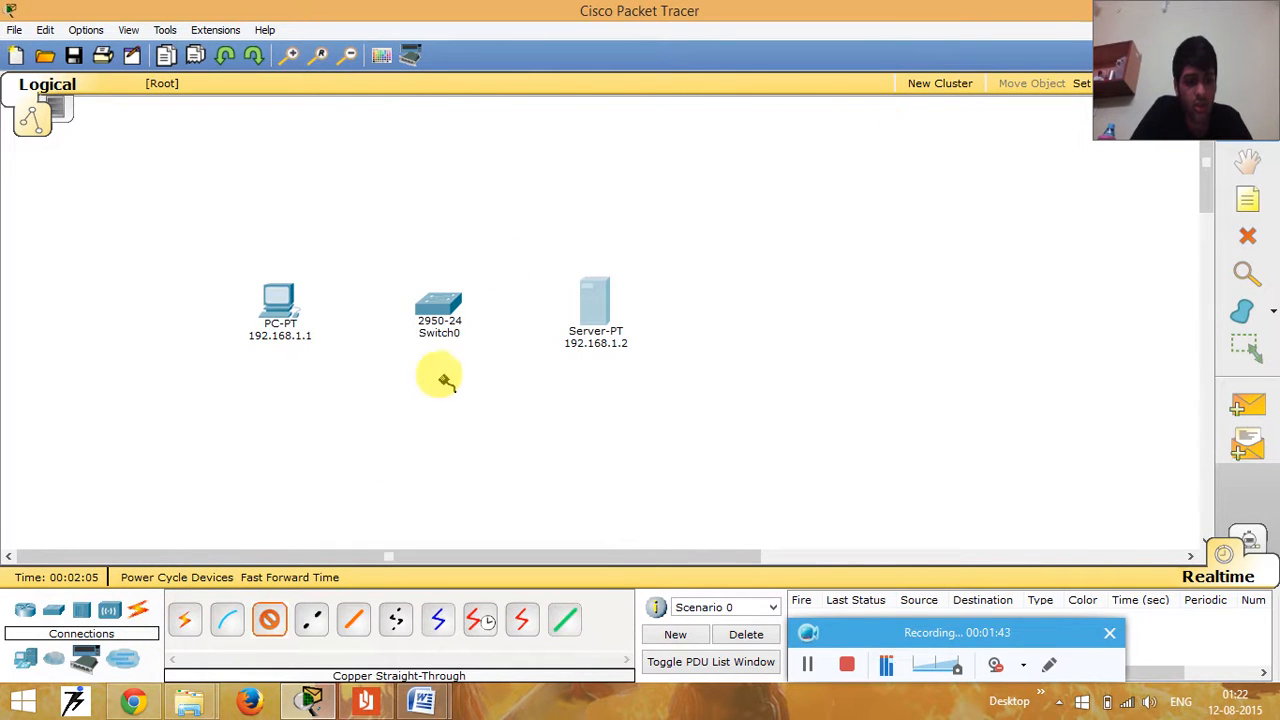
click(425, 305)
click(487, 232)
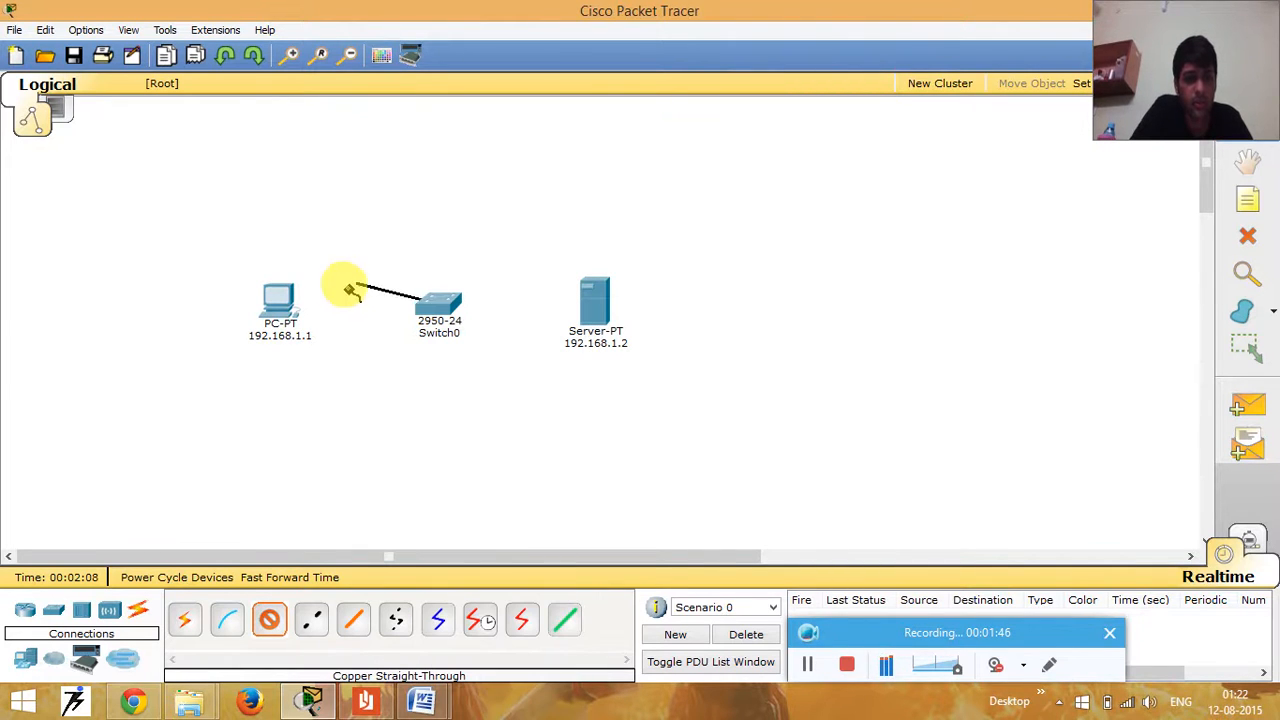
click(283, 312)
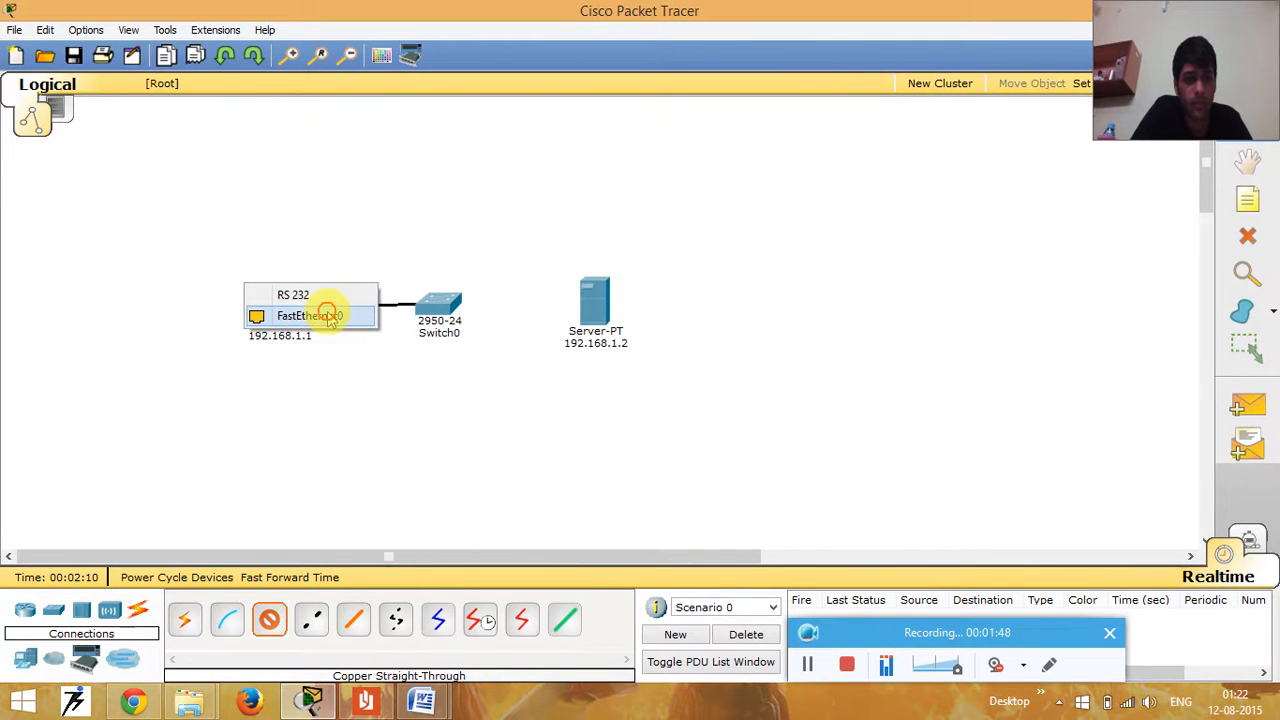
click(329, 314)
- Connect the switch's FastEthernet0/2 port to the server's FastEthernet0 port with a copper straight-through cable
click(269, 619)
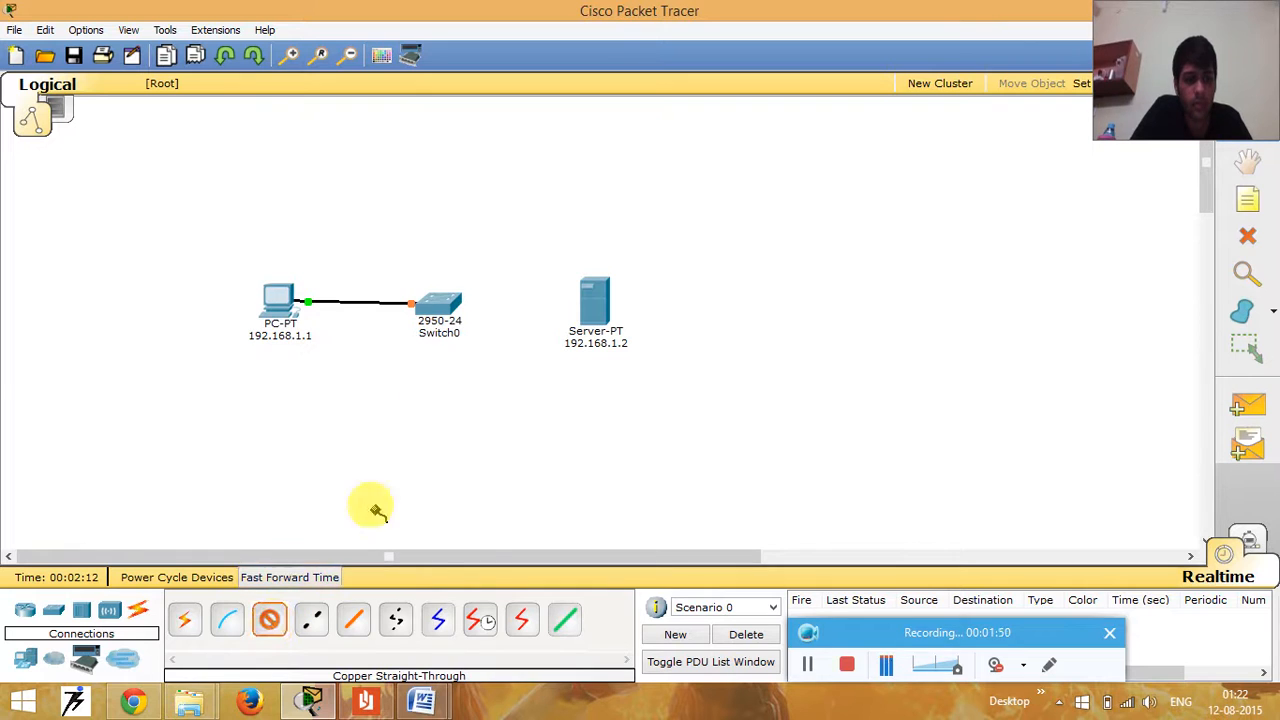
click(444, 308)
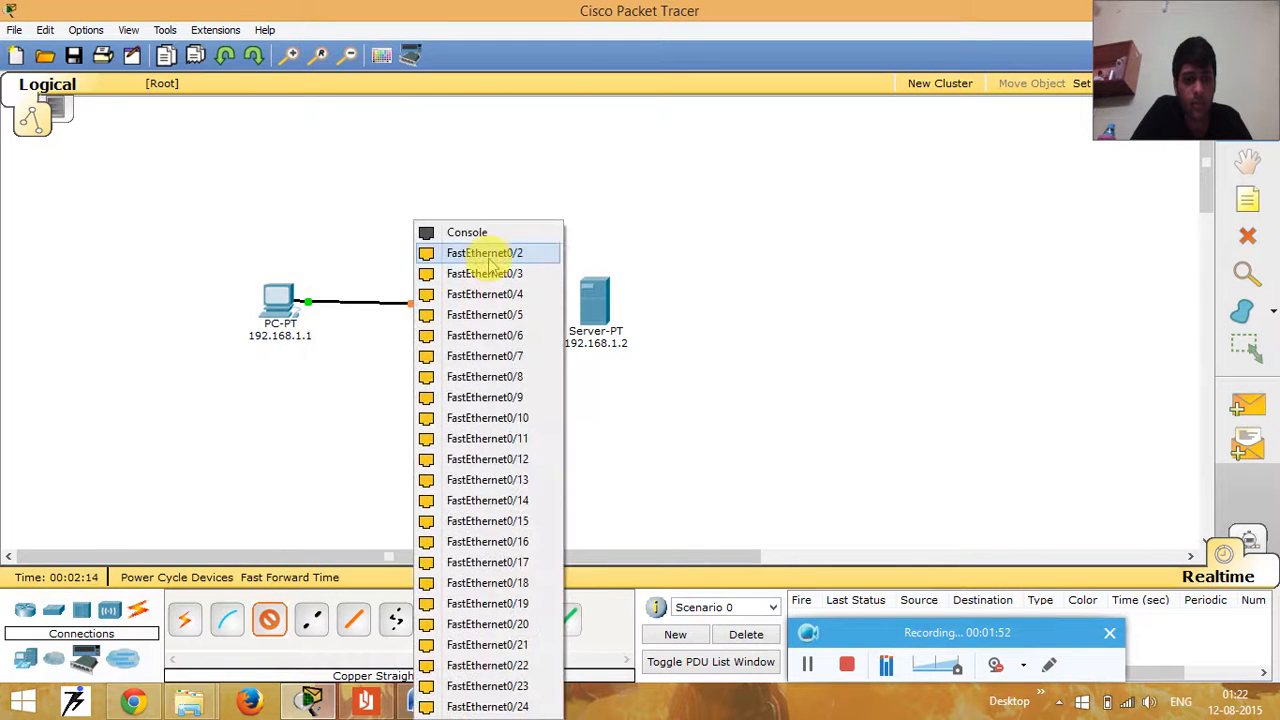
click(489, 256)
click(598, 300)
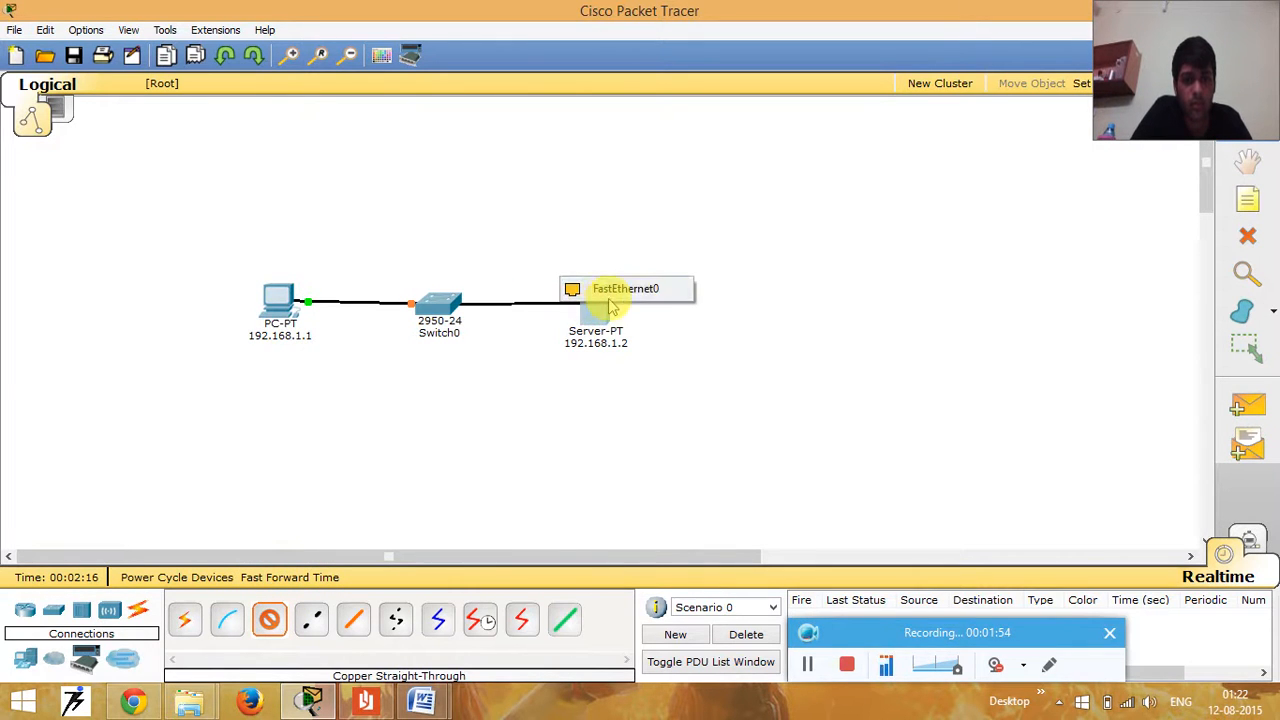
click(620, 290)
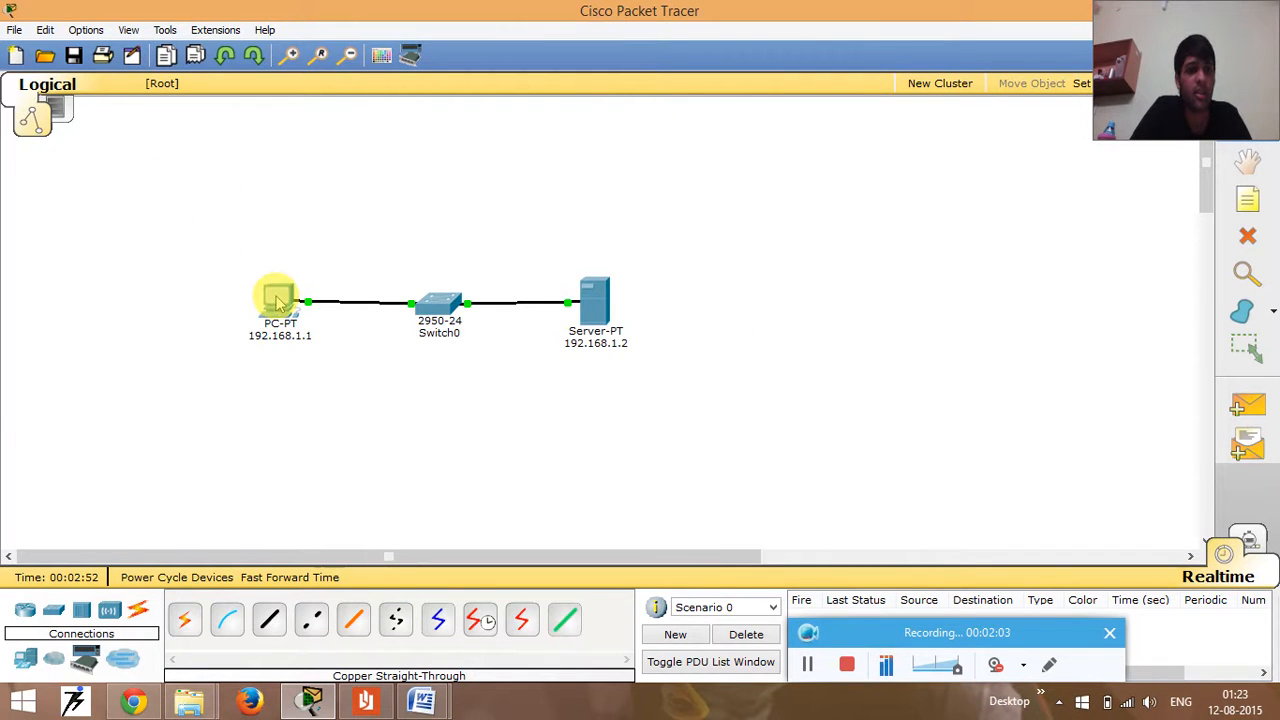
- Test connectivity by pinging 192.168.1.2 from the PC's command prompt, and close the PC's window
click(276, 298)
click(490, 156)
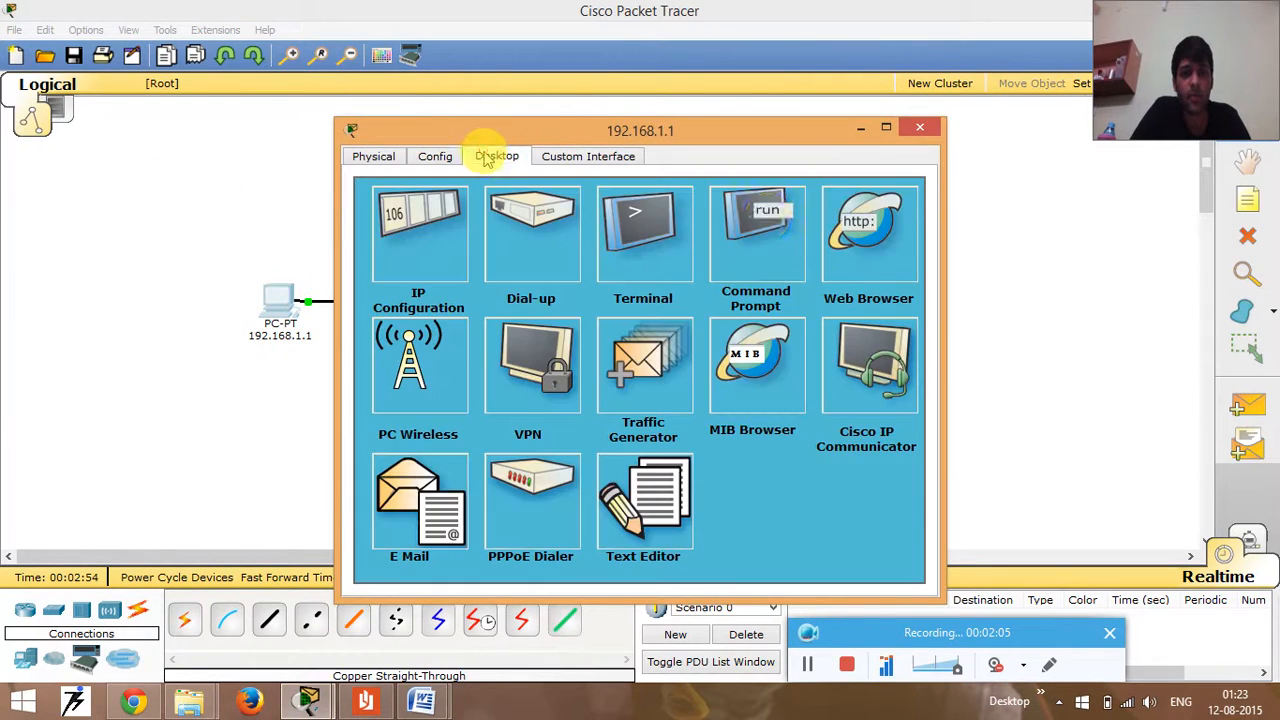
click(771, 224)
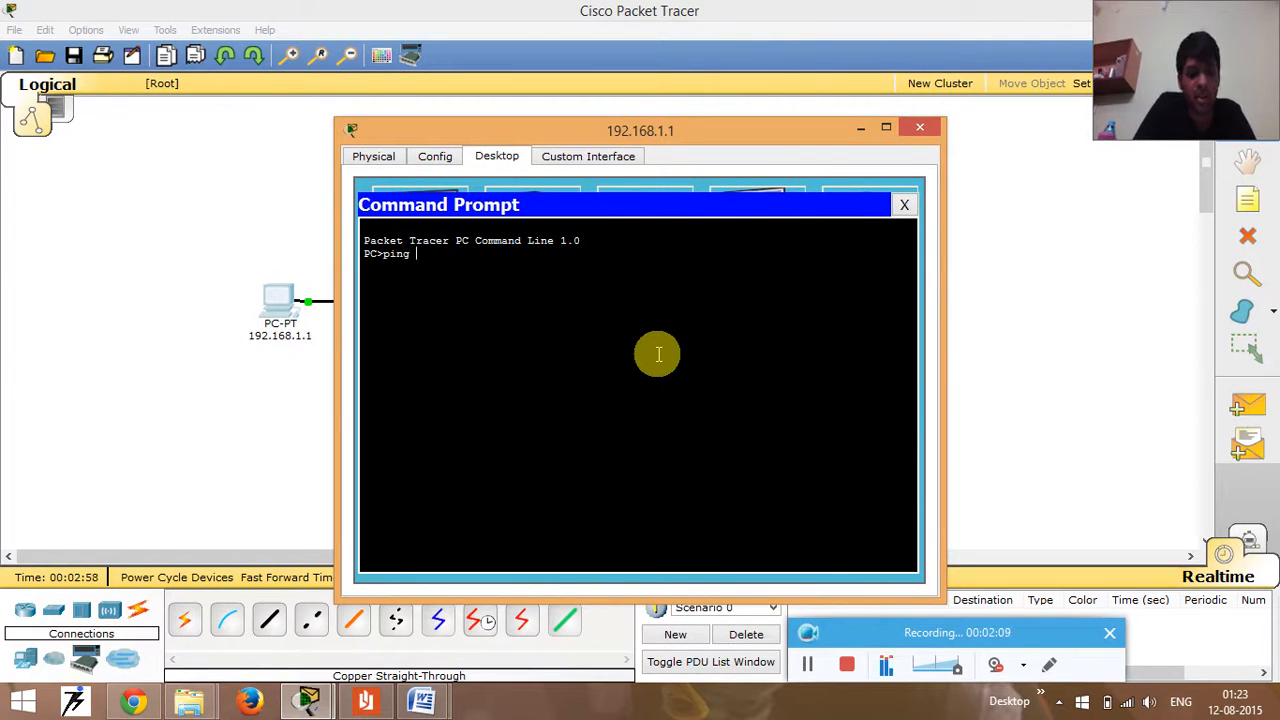
text(68.1.2)
key(Return)
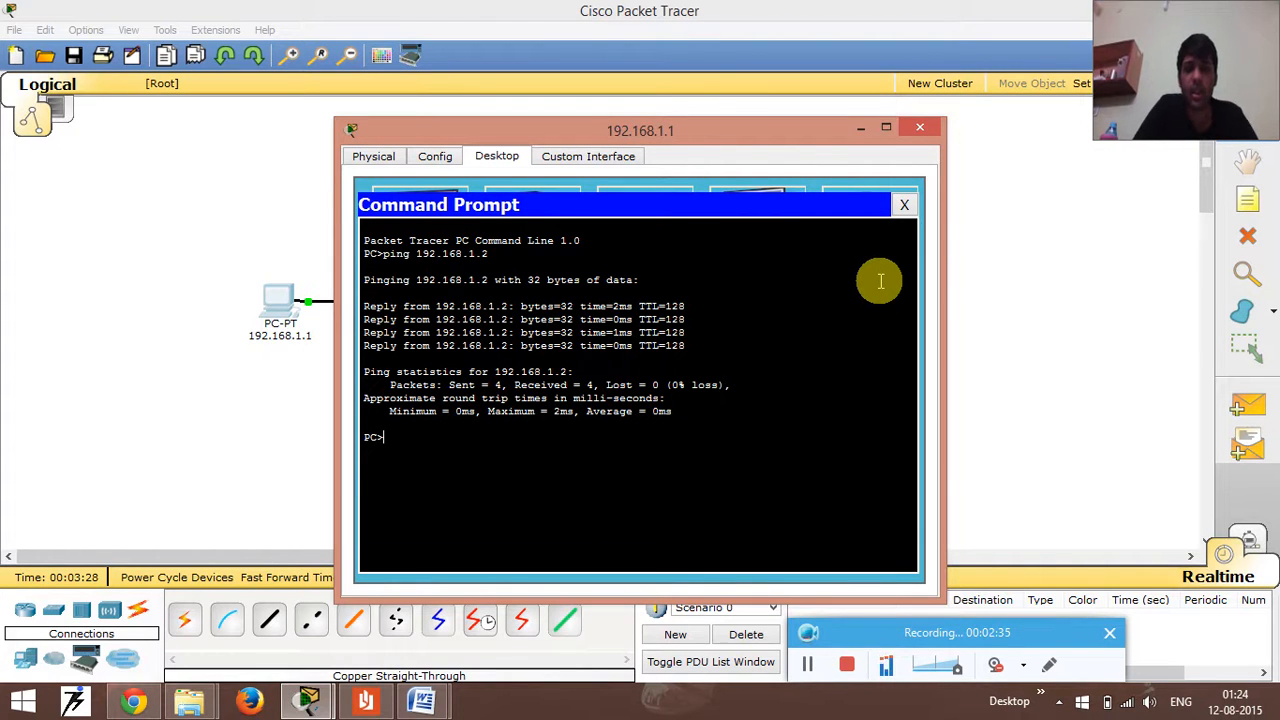
click(904, 204)
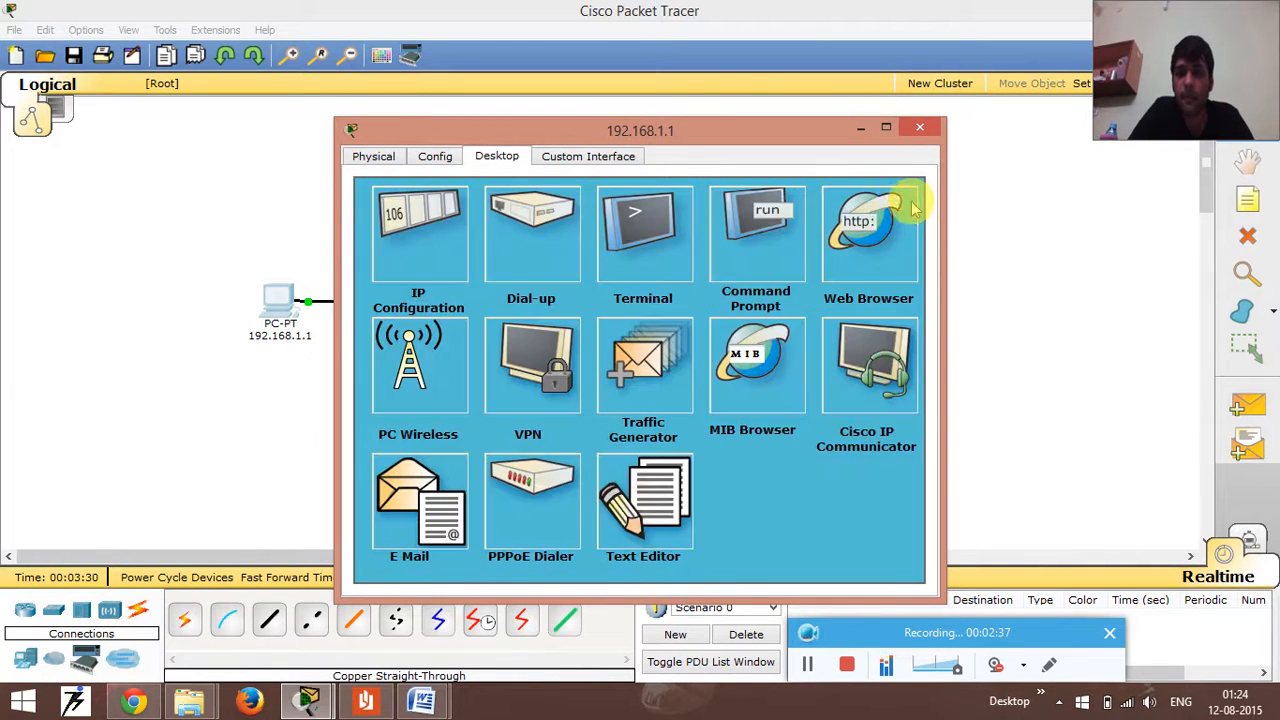
click(920, 128)
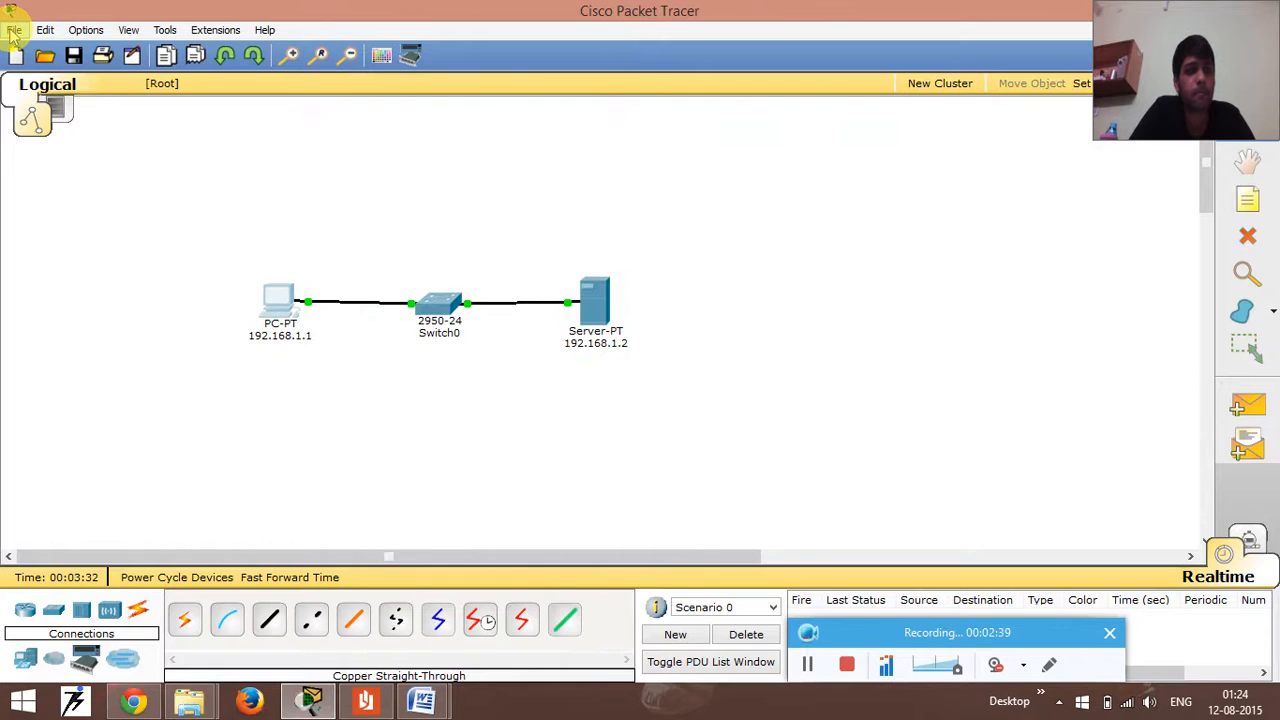
- Open the saved network file VLAN START.pkt without saving the current network
click(14, 30)
click(38, 68)
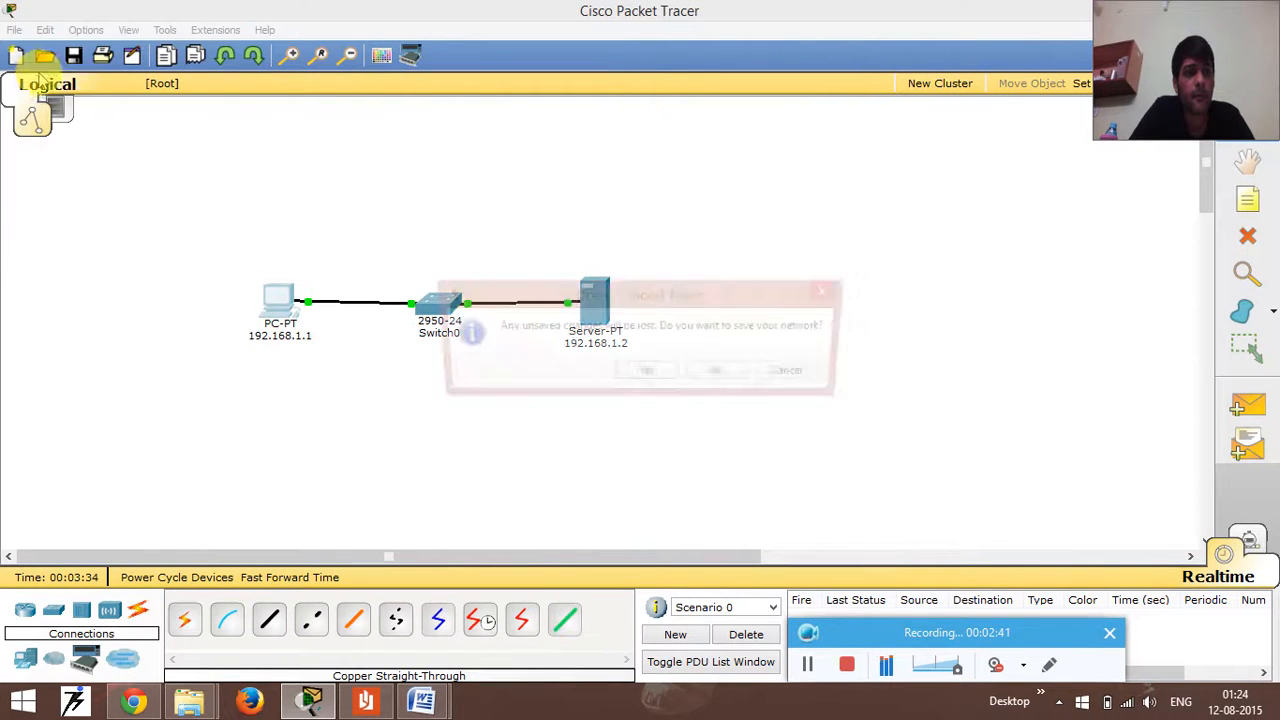
click(722, 370)
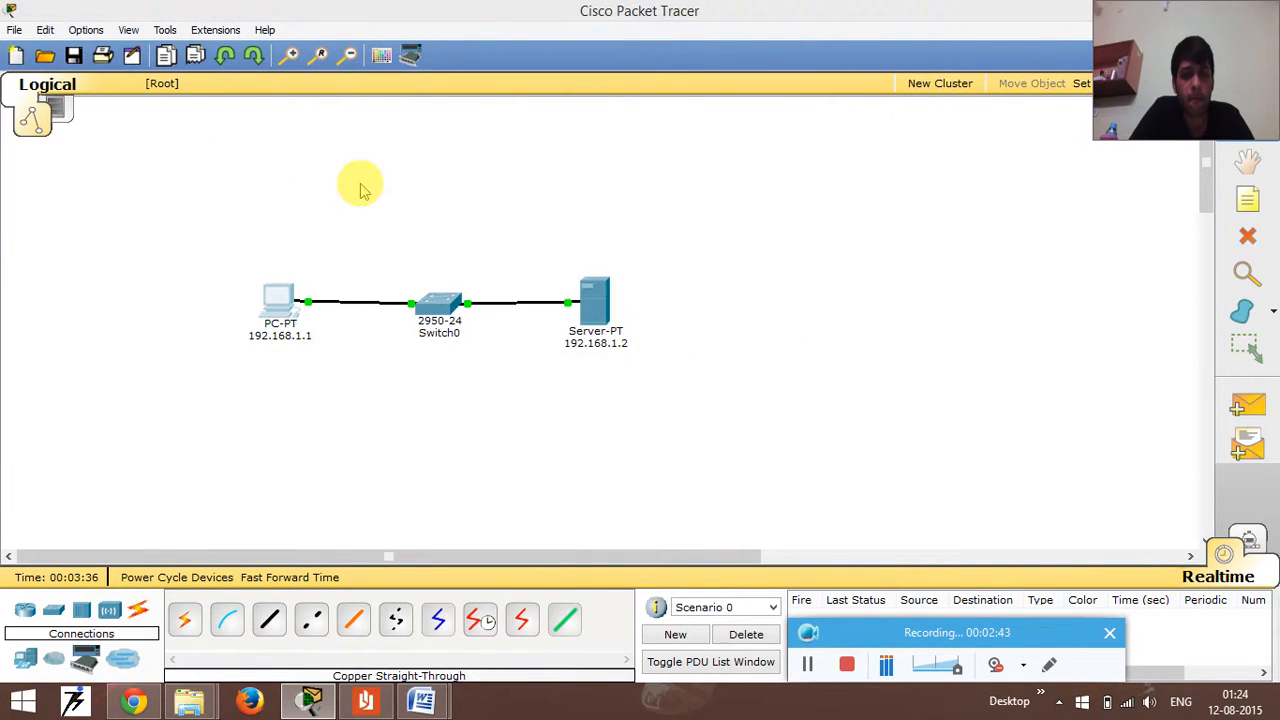
double_click(226, 173)
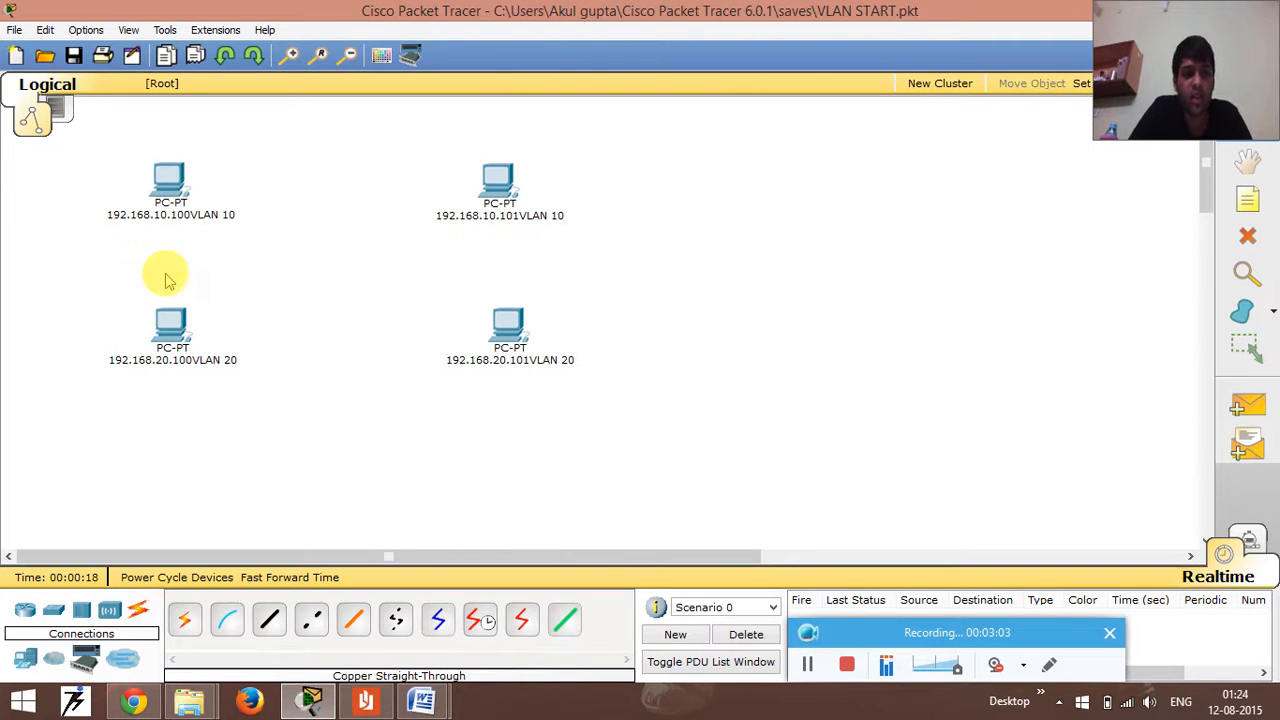
- Add three 2950-24 switches: one between the two VLAN 10 PCs and two between the VLAN 20 PCs
drag(47, 613, 326, 196)
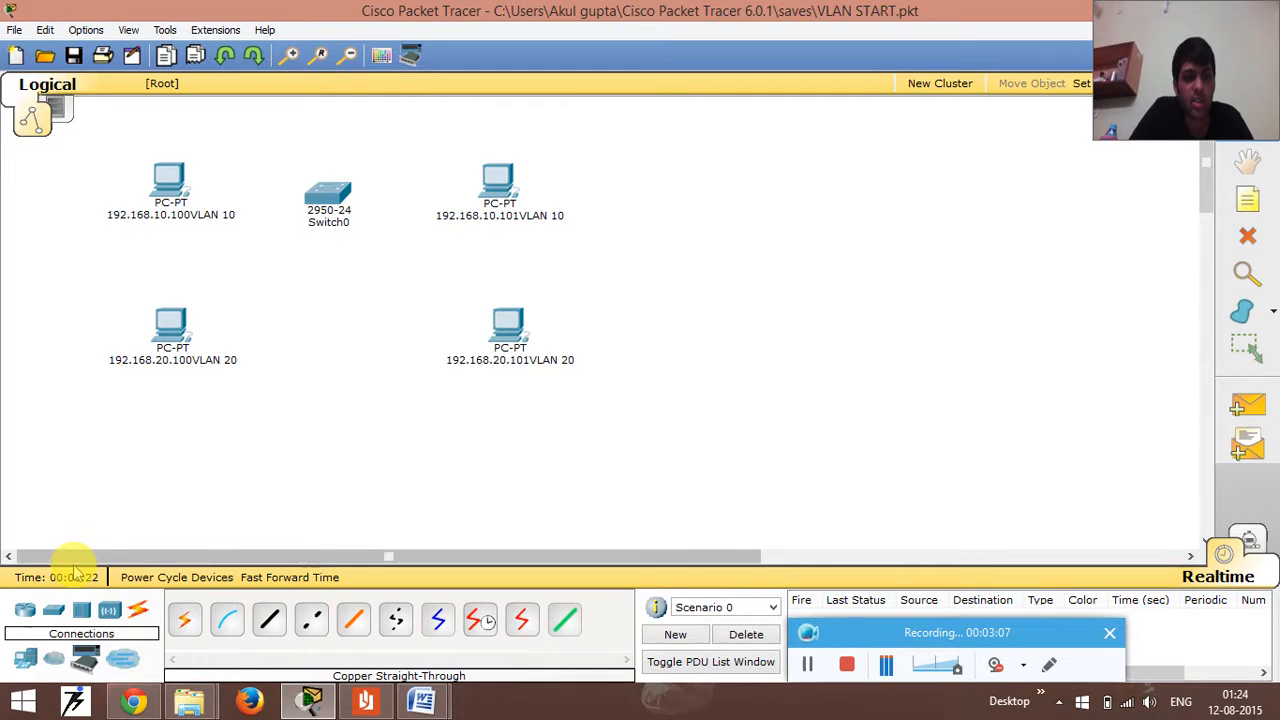
drag(50, 612, 280, 318)
drag(55, 615, 385, 322)
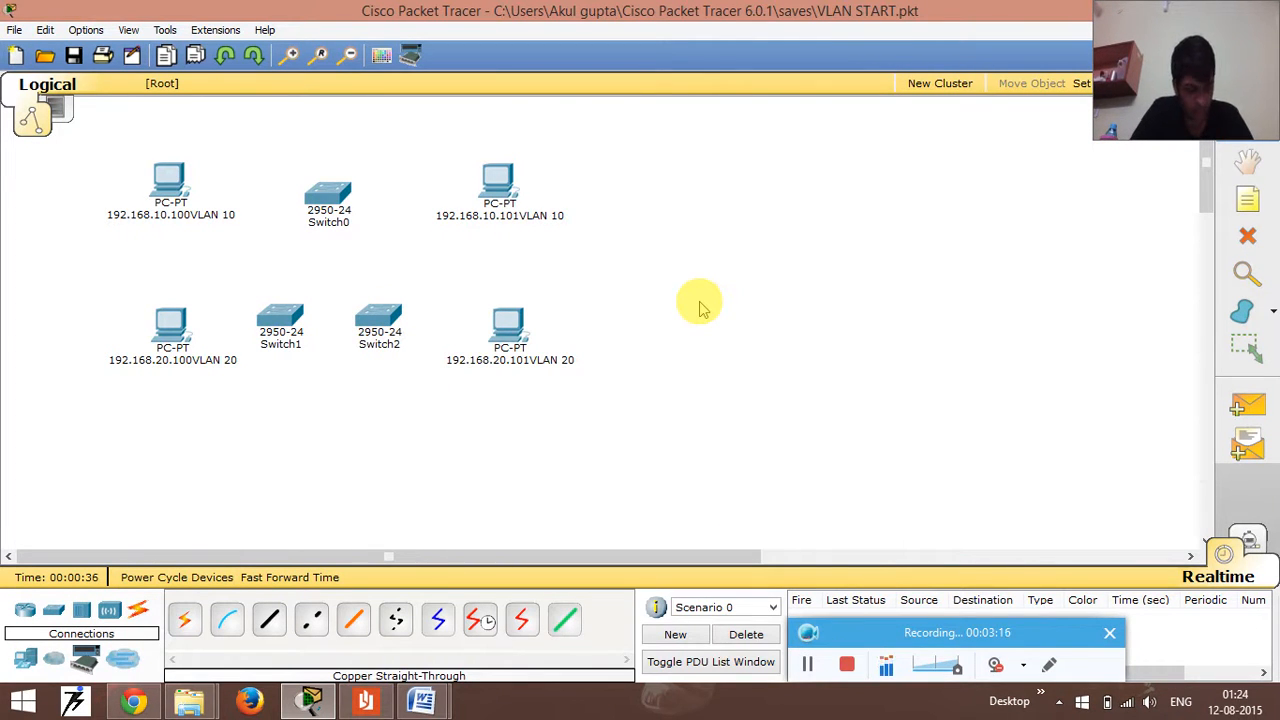
- Connect Switch1's FastEthernet0/1 port to Switch0's FastEthernet0/1 port with a copper cross-over cable
click(315, 628)
click(281, 325)
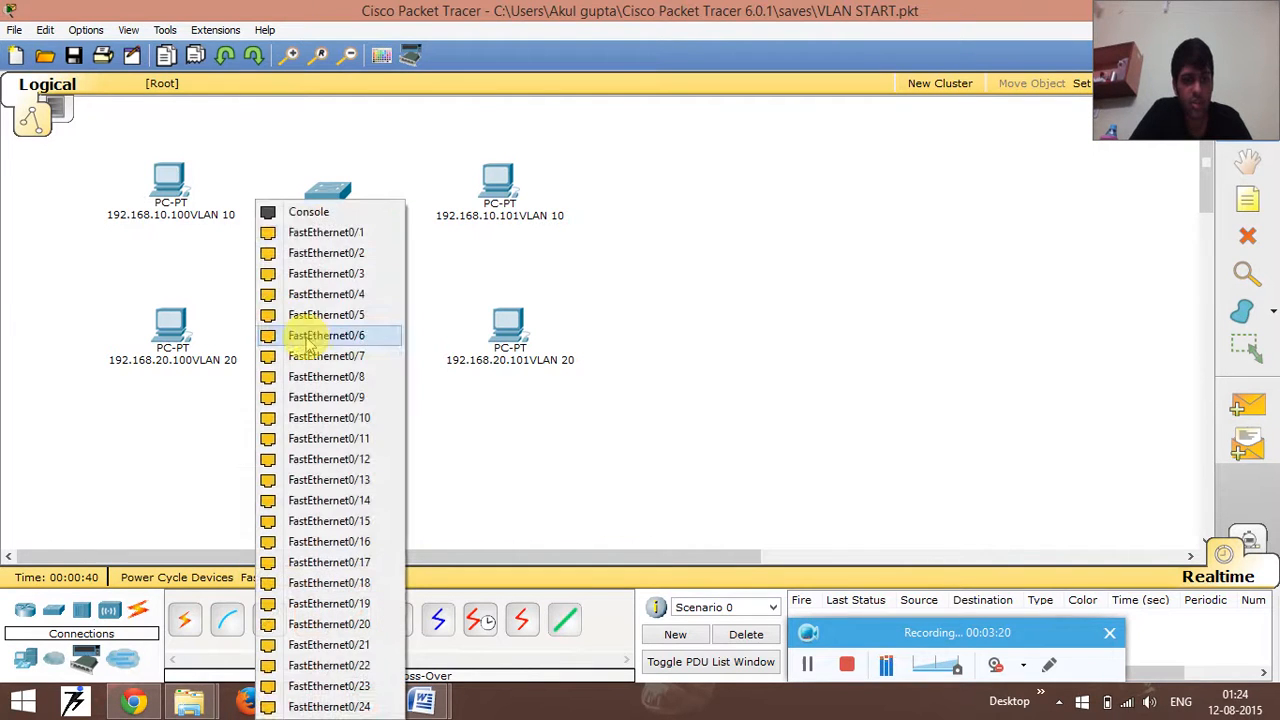
click(315, 232)
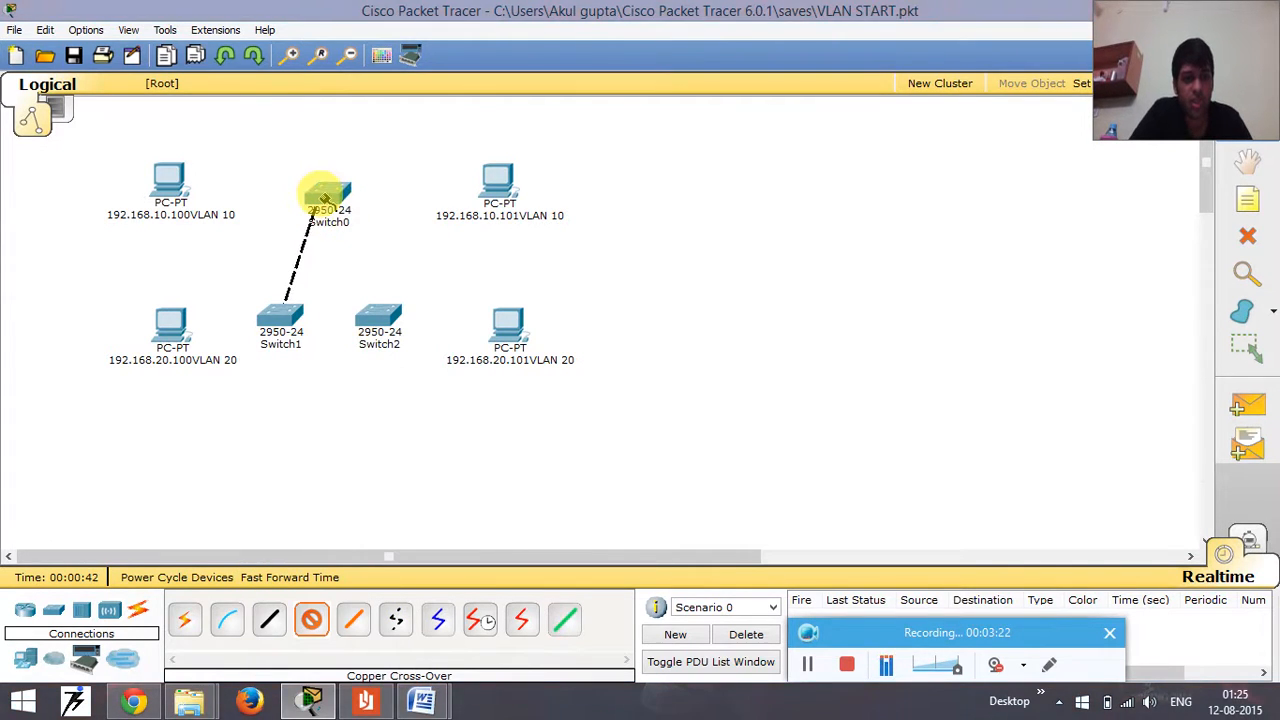
click(324, 198)
click(326, 214)
- Connect Switch0's FastEthernet0/2 port to Switch2's FastEthernet0/1 port with a copper cross-over cable
click(315, 625)
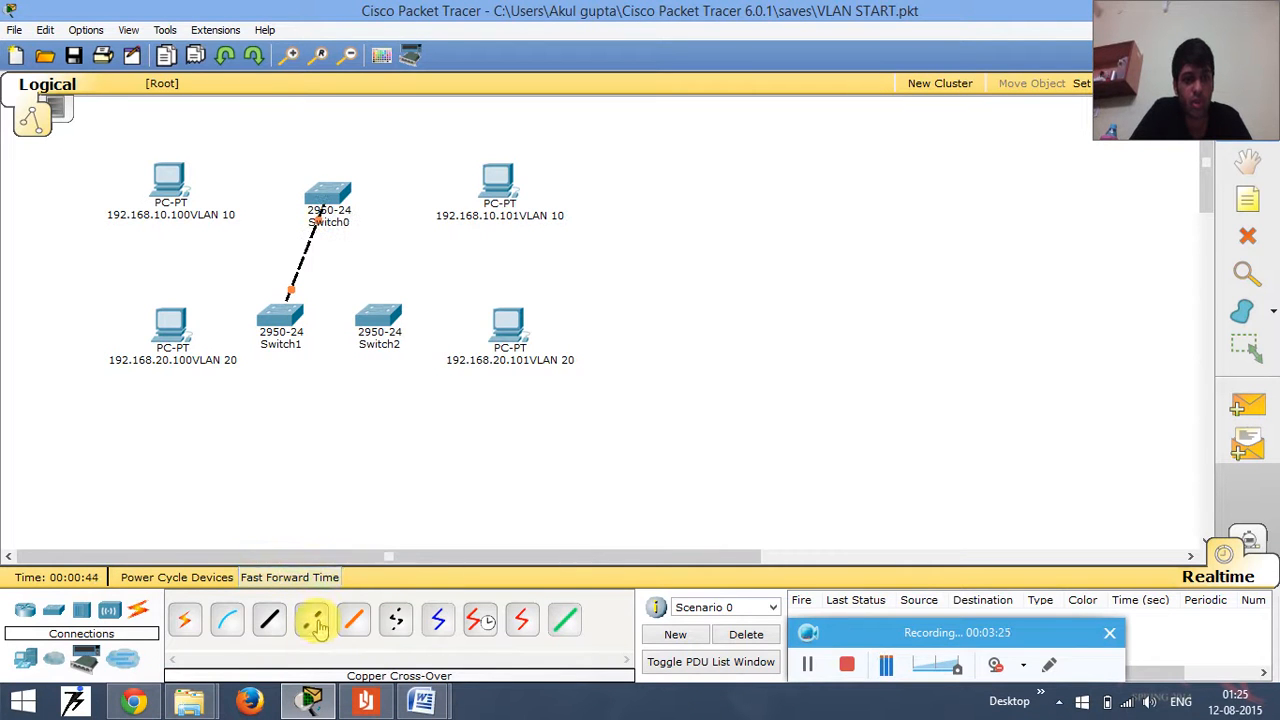
click(333, 195)
click(356, 214)
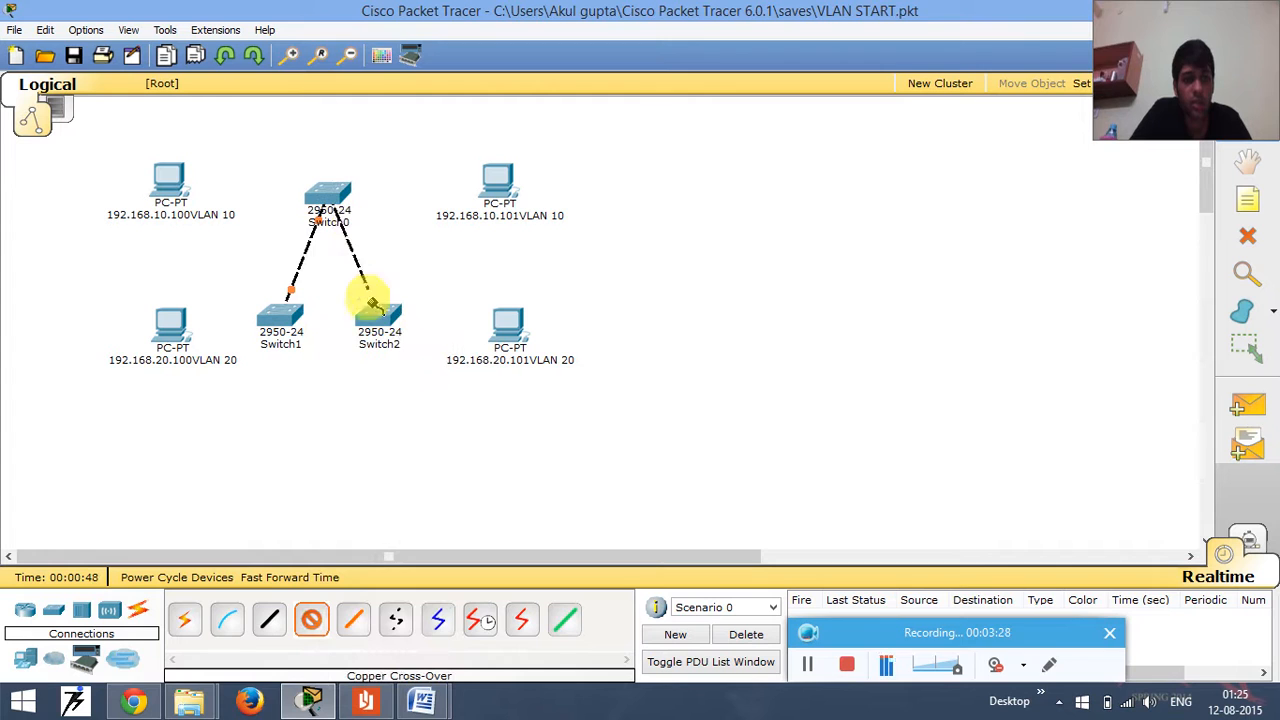
click(366, 305)
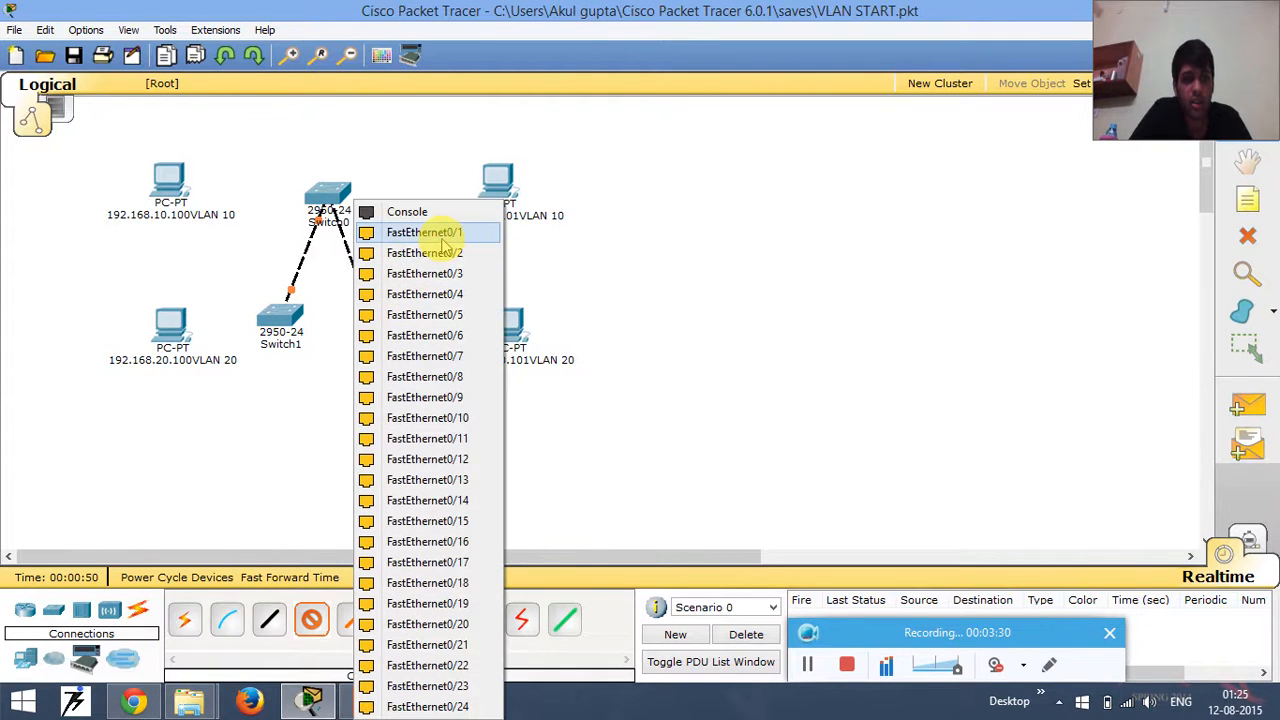
click(440, 234)
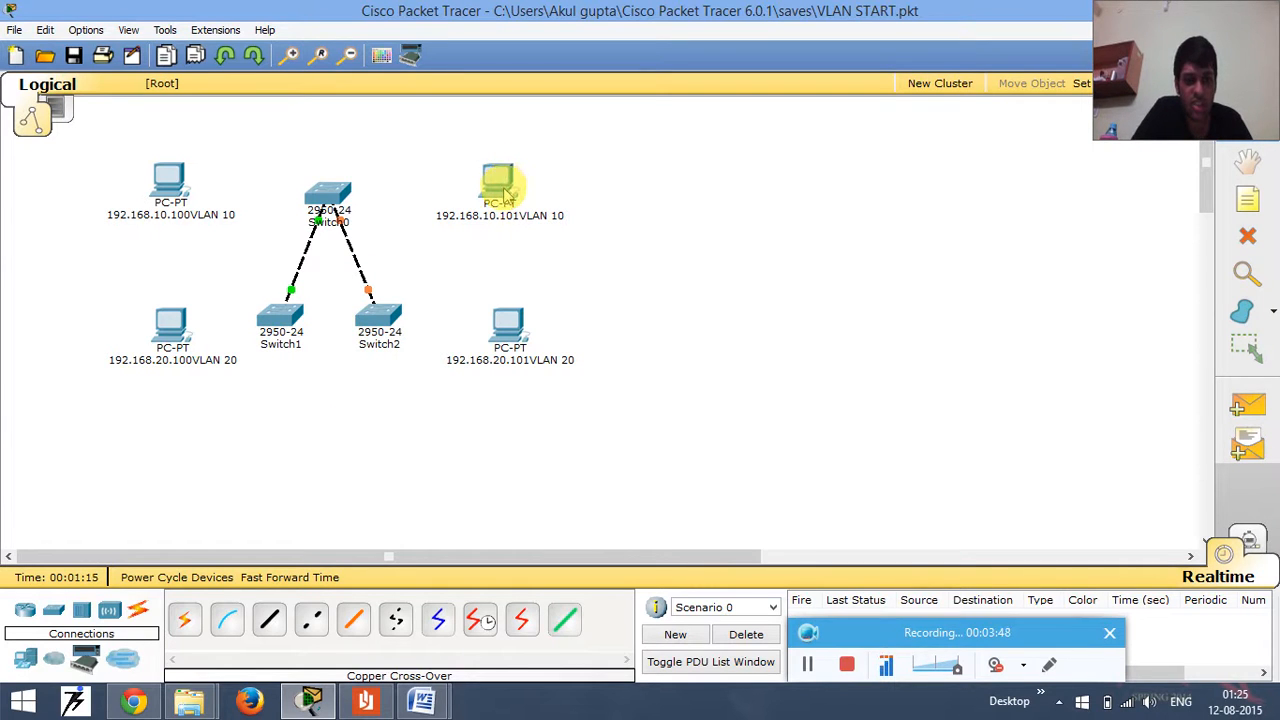
- Connect FastEthernet0 of the VLAN 10 PC 192.168.10.101 to Switch2's FastEthernet0/6 port with a copper straight-through cable
click(269, 620)
click(508, 178)
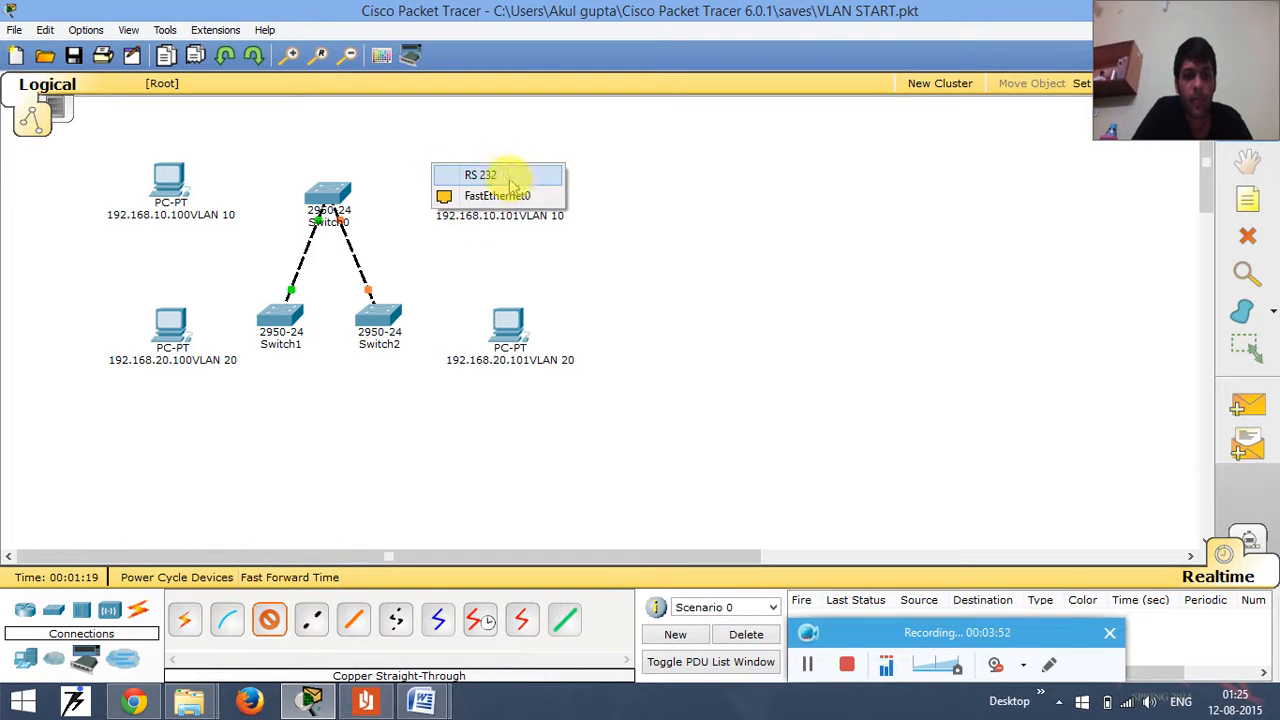
click(512, 190)
click(376, 312)
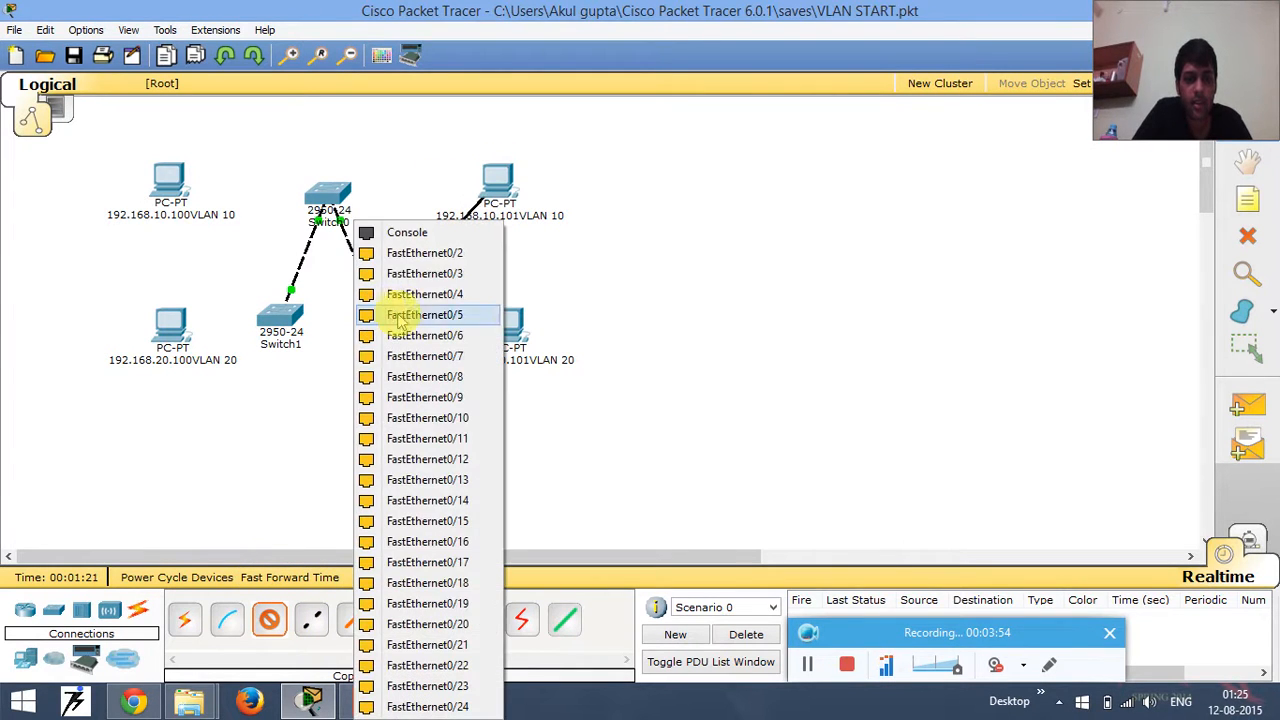
click(428, 340)
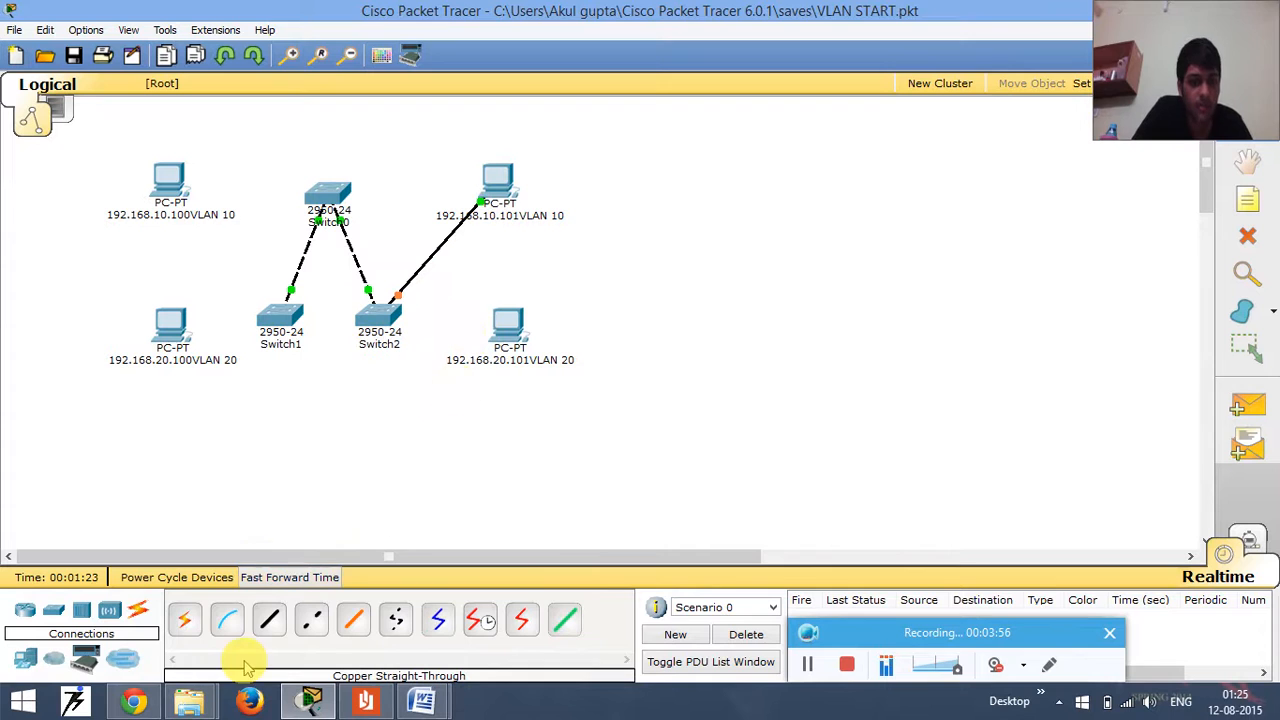
- Connect FastEthernet0 of the VLAN 20 PC 192.168.20.101 to Switch2's FastEthernet0/11 port with a copper straight-through cable
click(272, 622)
click(508, 322)
click(512, 341)
click(379, 312)
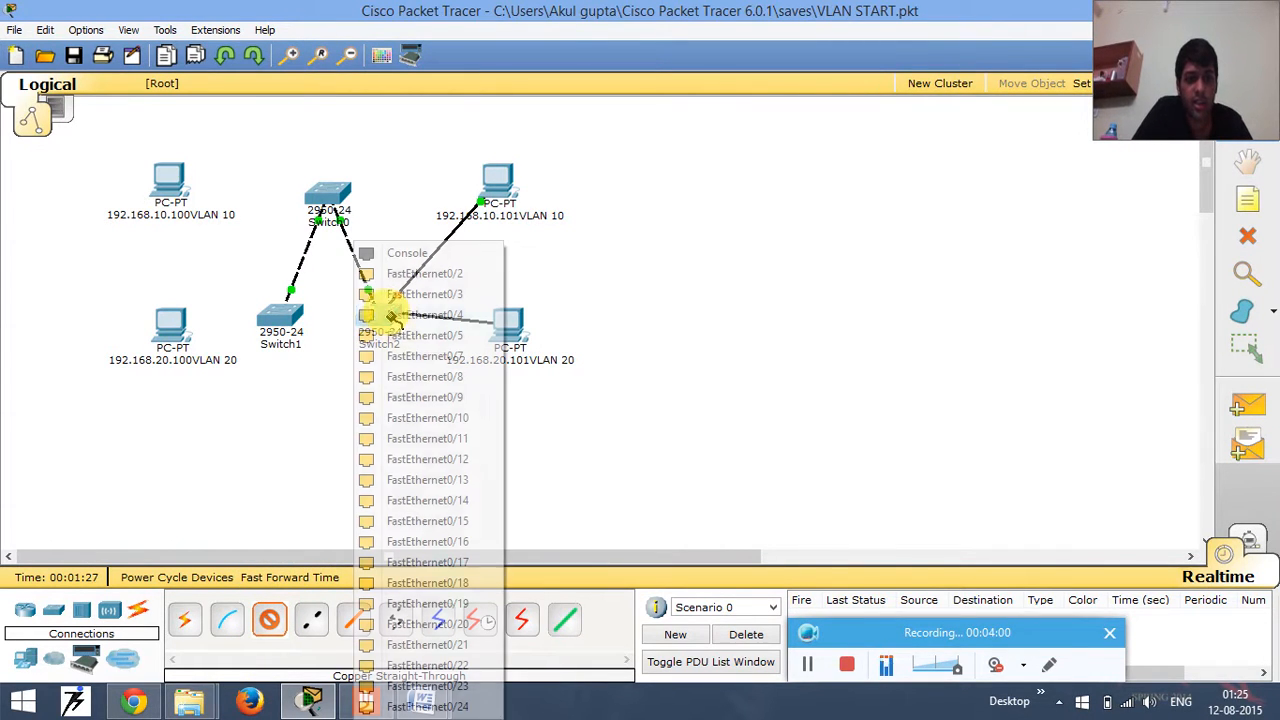
click(405, 438)
- Connect FastEthernet0 of the VLAN 10 PC 192.168.10.100 to Switch1's FastEthernet0/6 port with a copper straight-through cable
click(269, 620)
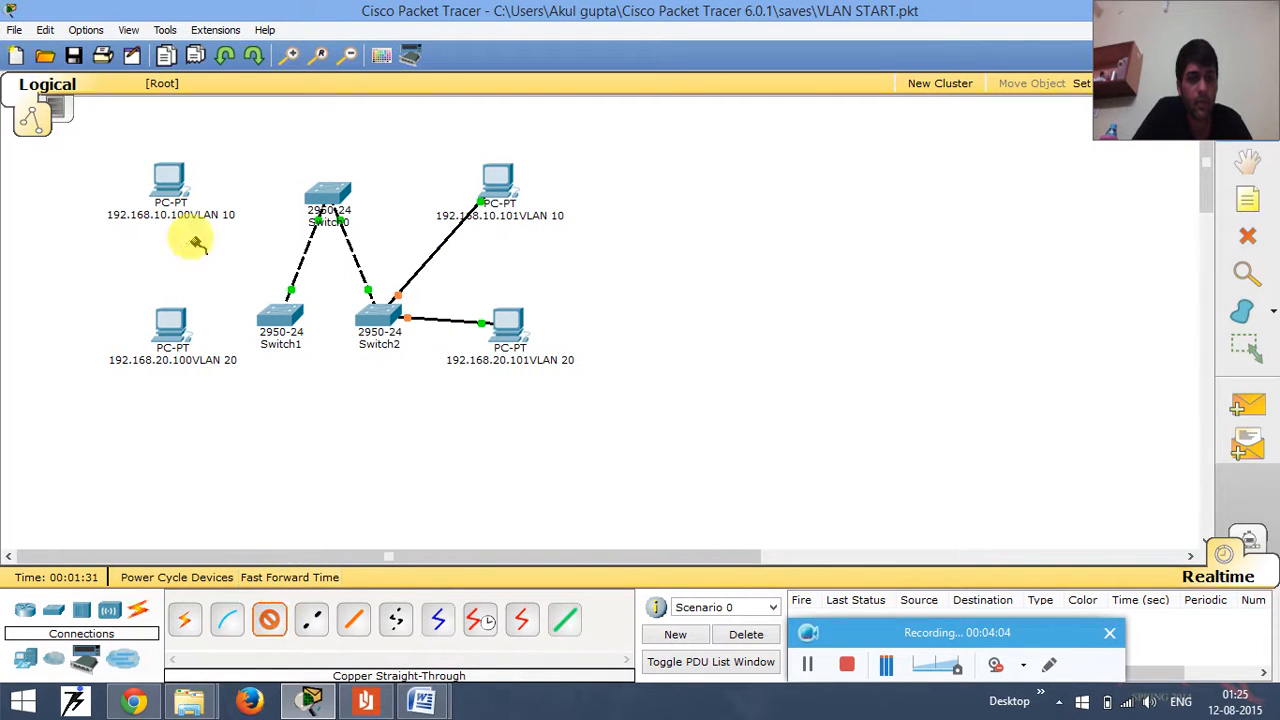
click(168, 180)
click(175, 195)
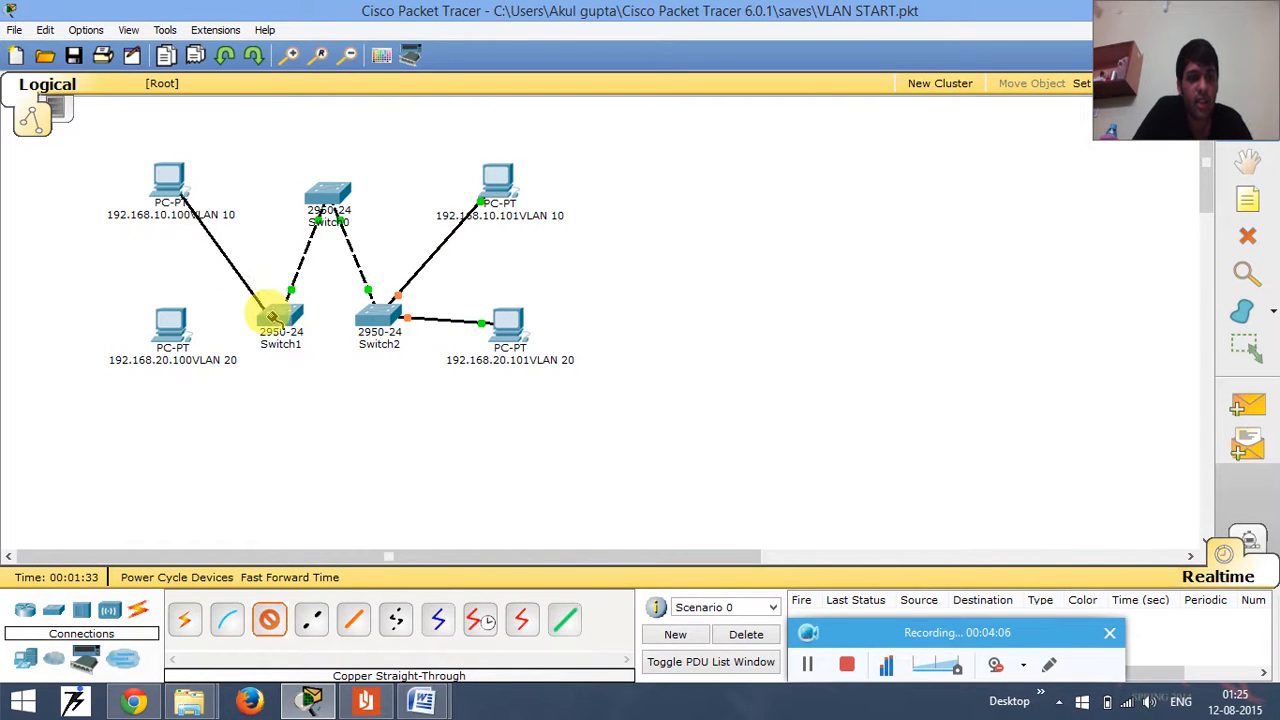
click(272, 313)
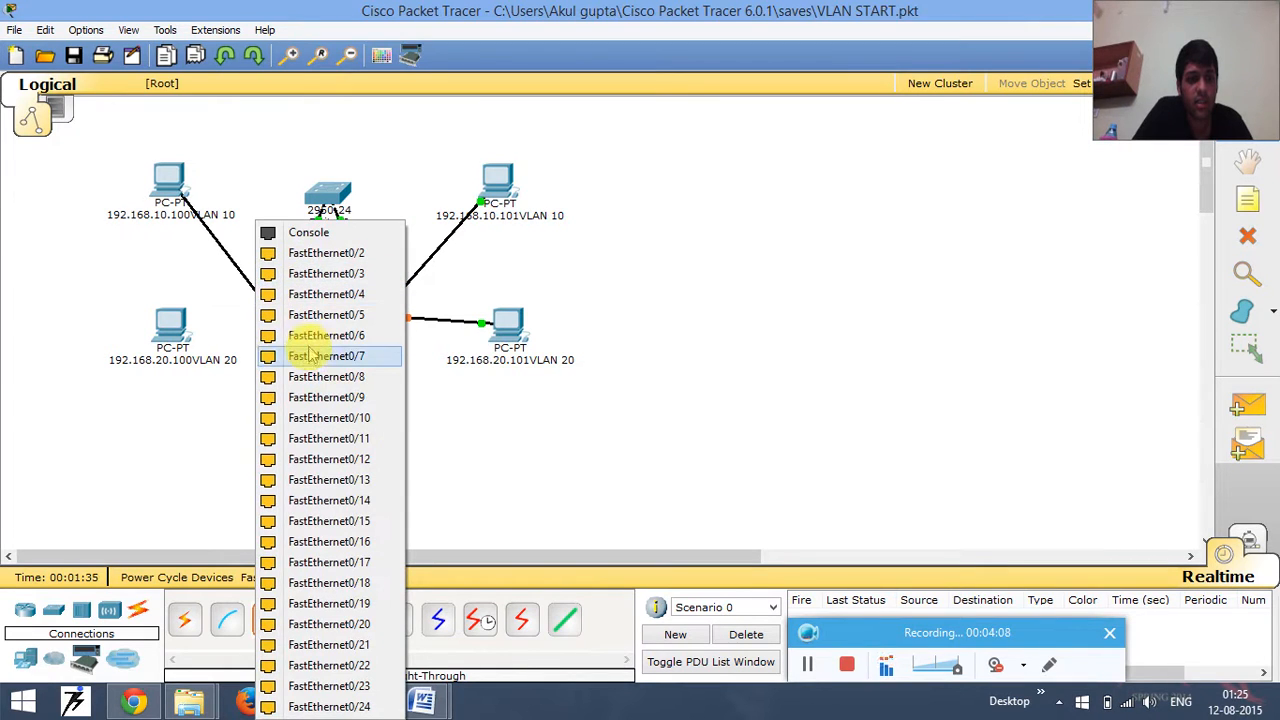
click(306, 335)
- Connect FastEthernet0 of the VLAN 20 PC 192.168.20.100 to Switch1's FastEthernet0/11 port with a copper straight-through cable
click(270, 621)
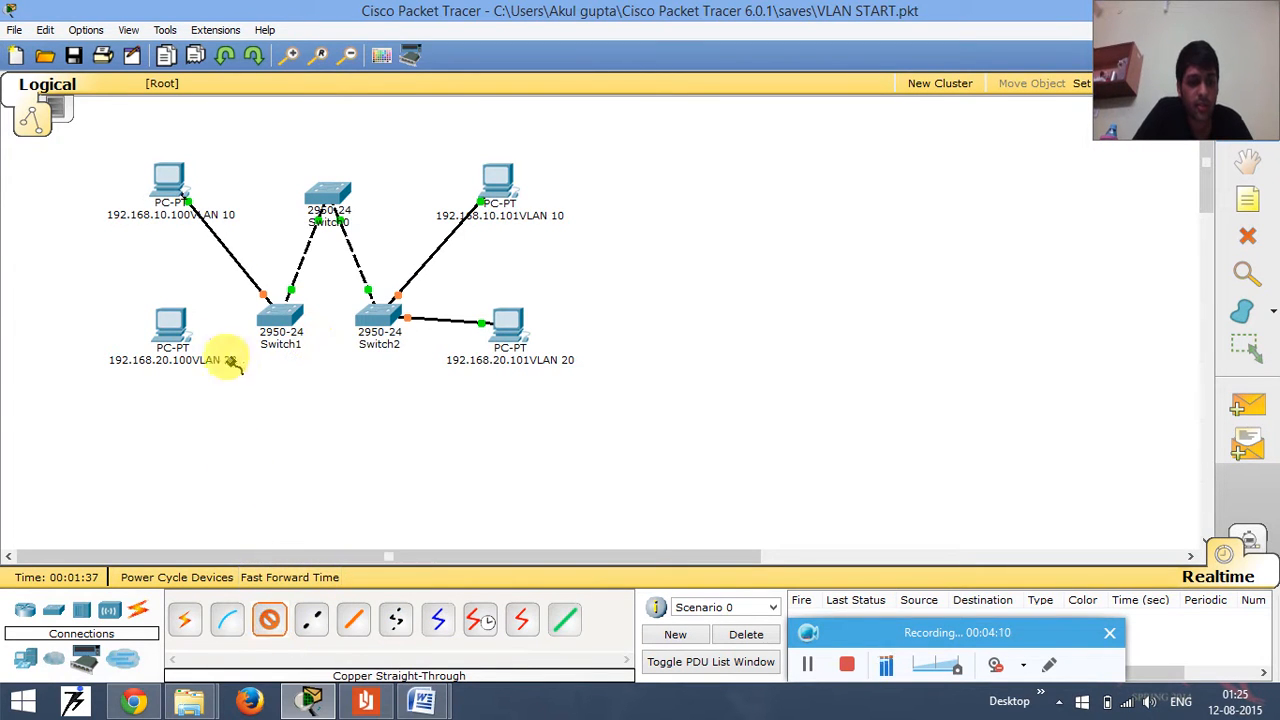
click(168, 325)
click(183, 342)
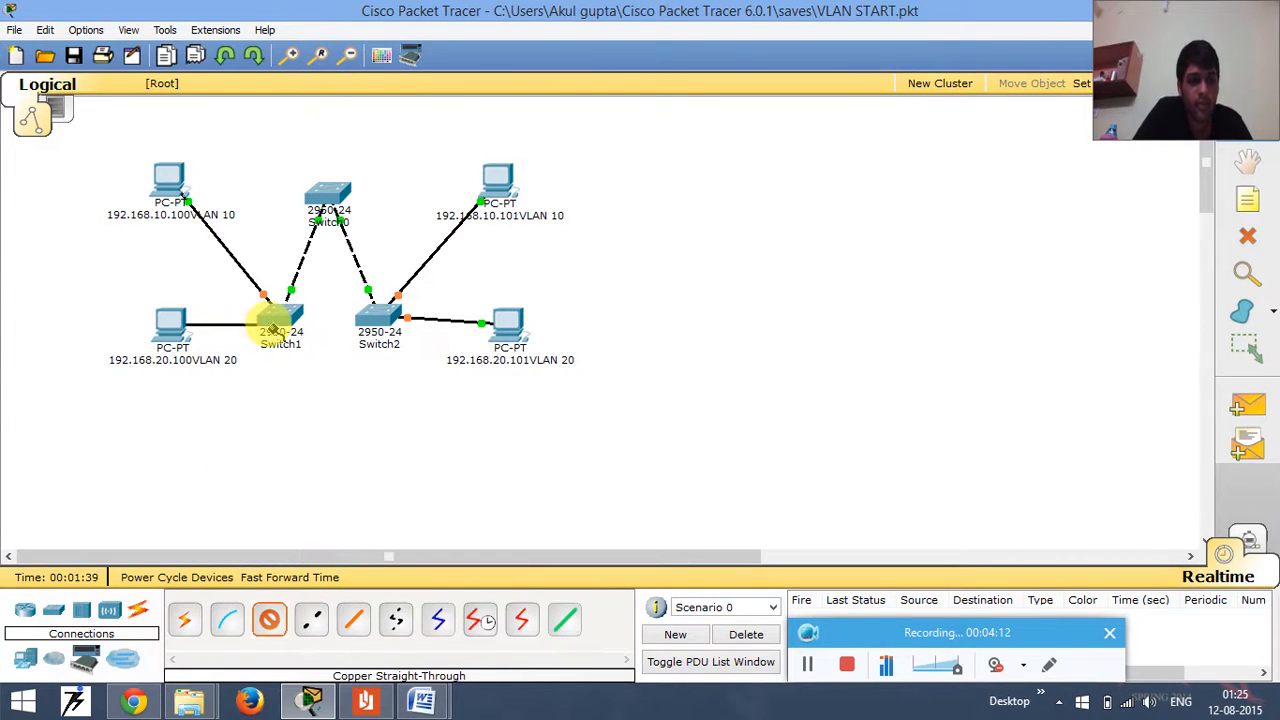
click(274, 316)
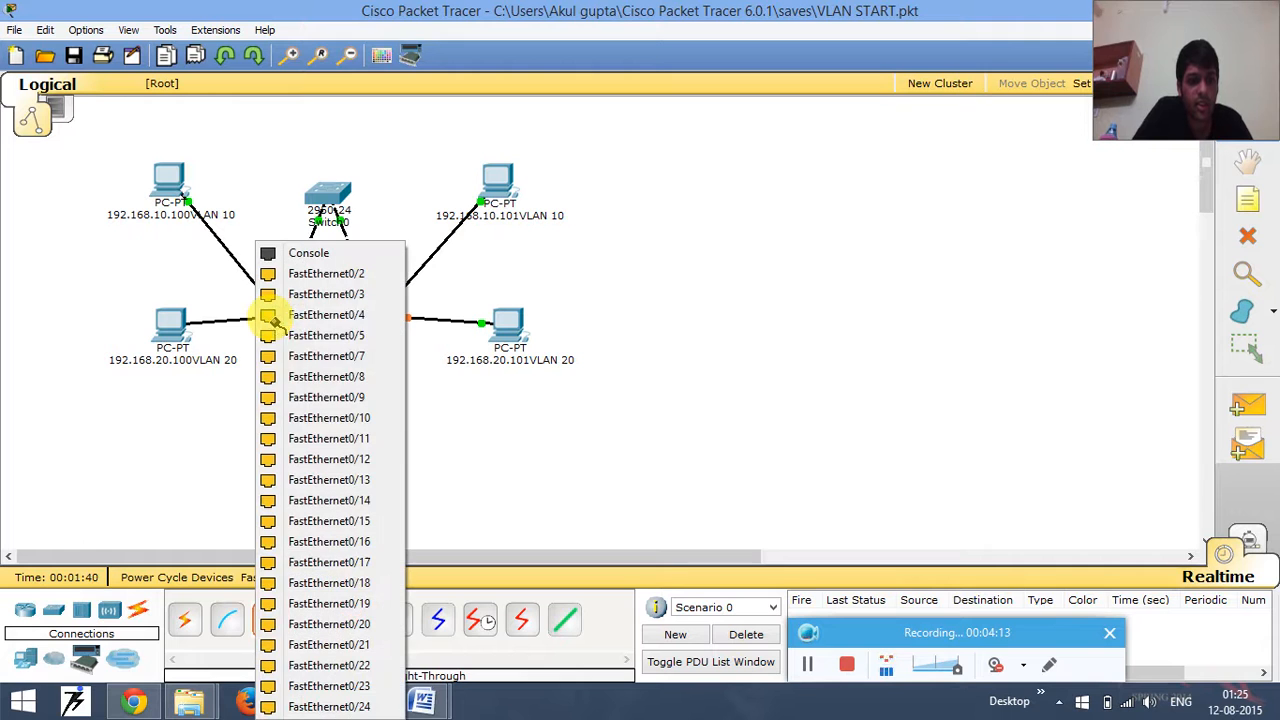
click(305, 437)
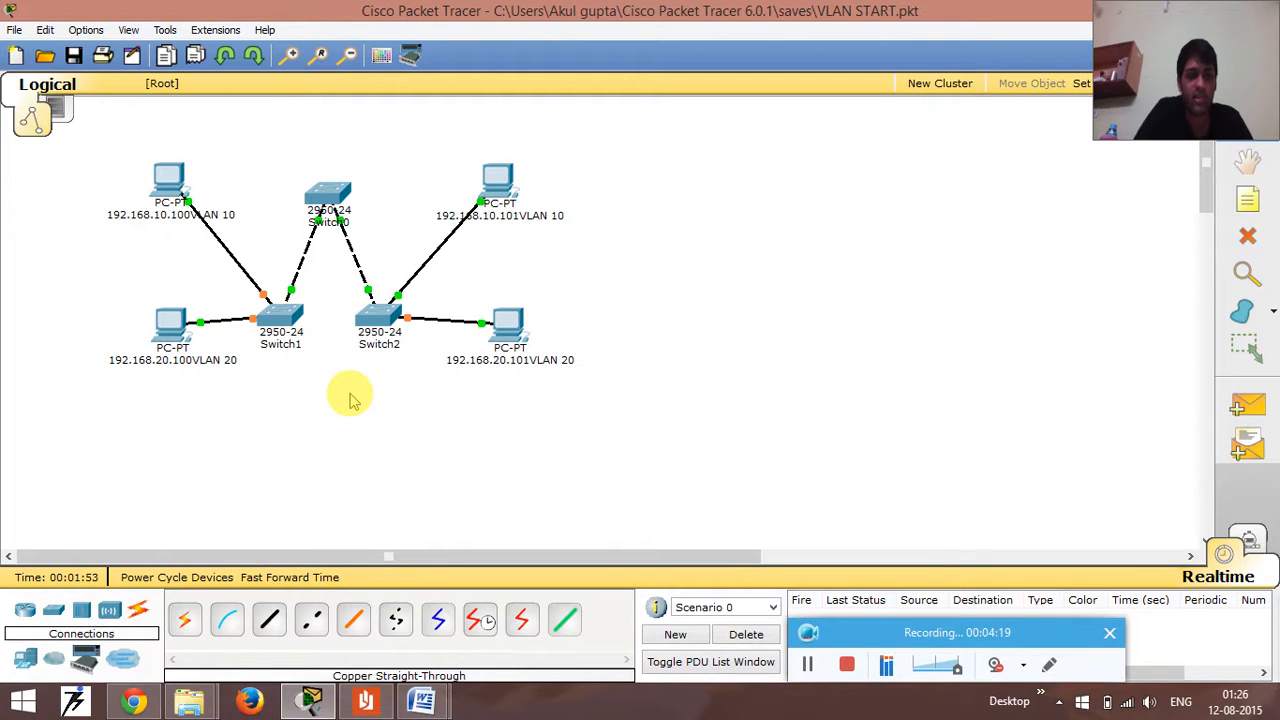
- Open Switch0's command line and enter global configuration mode with enable and configure terminal
click(328, 200)
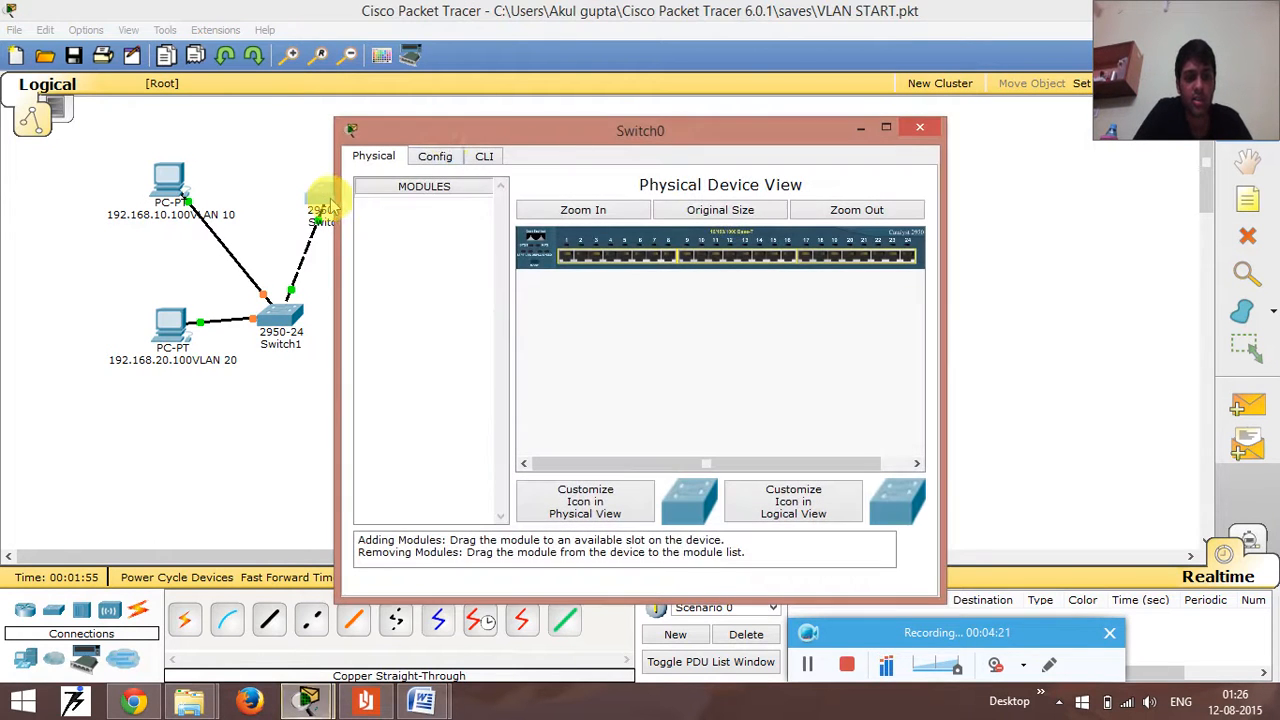
click(484, 157)
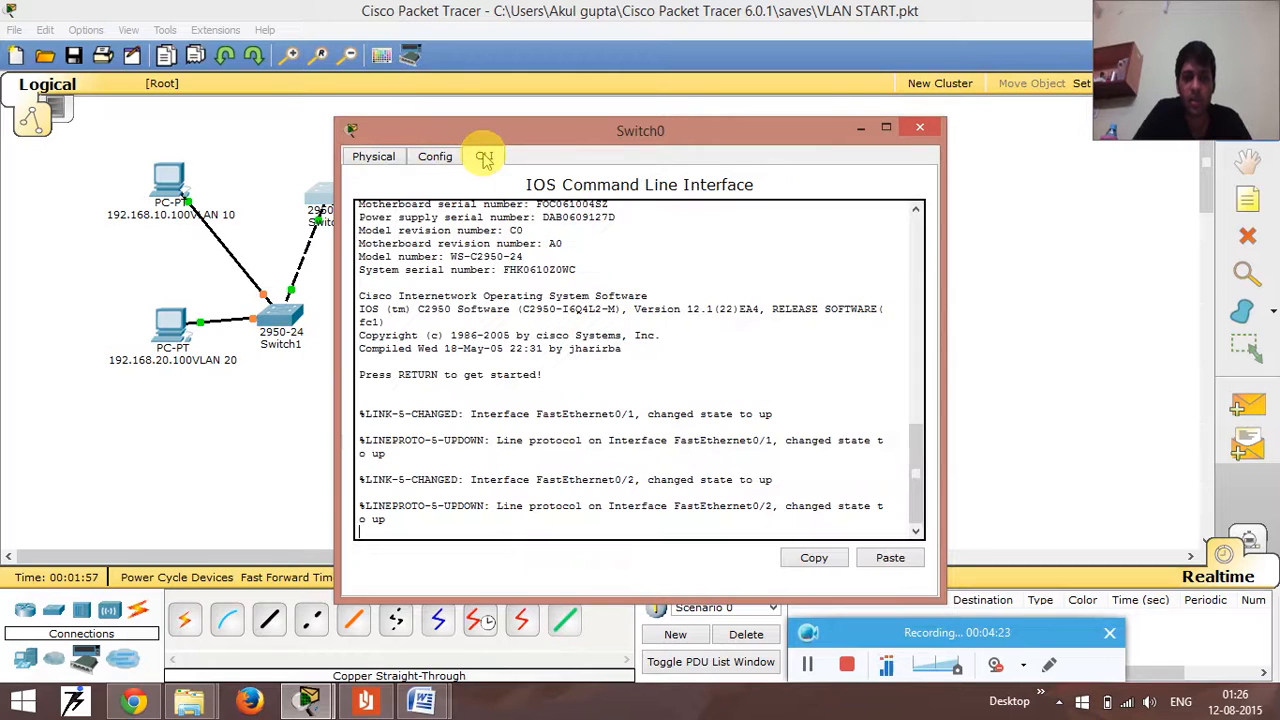
key(Return)
key(Return)
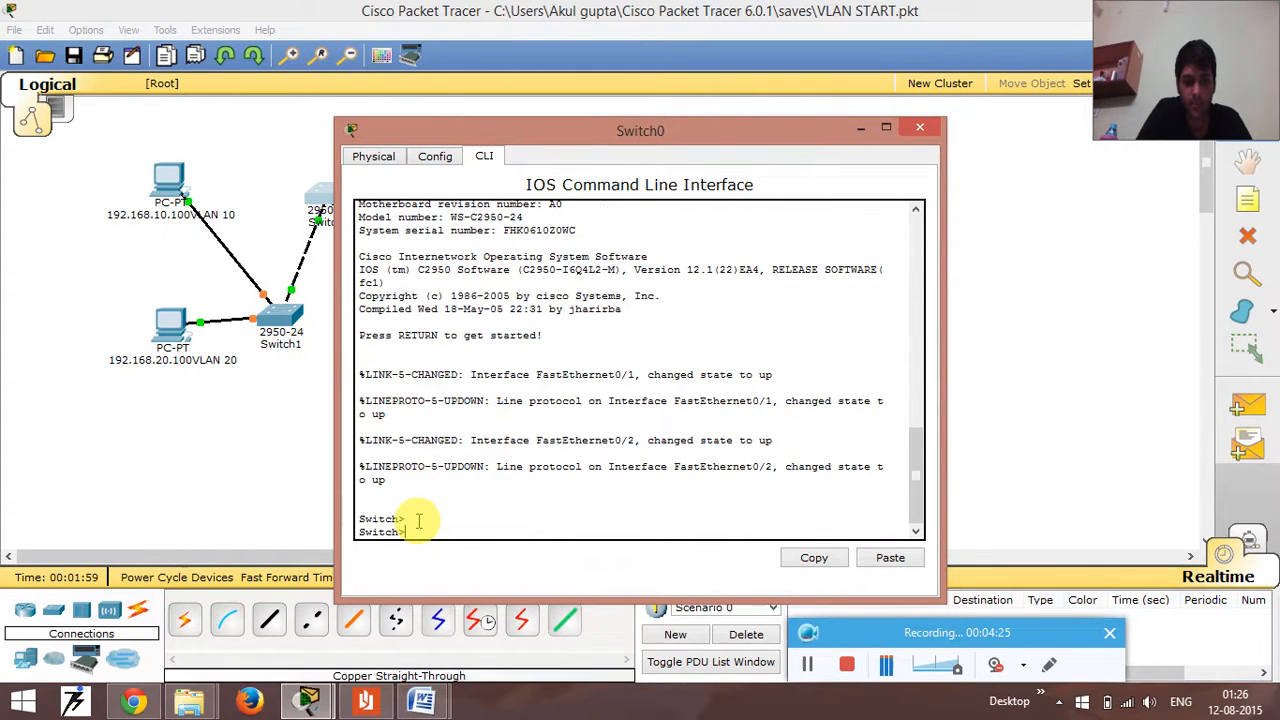
text(enable)
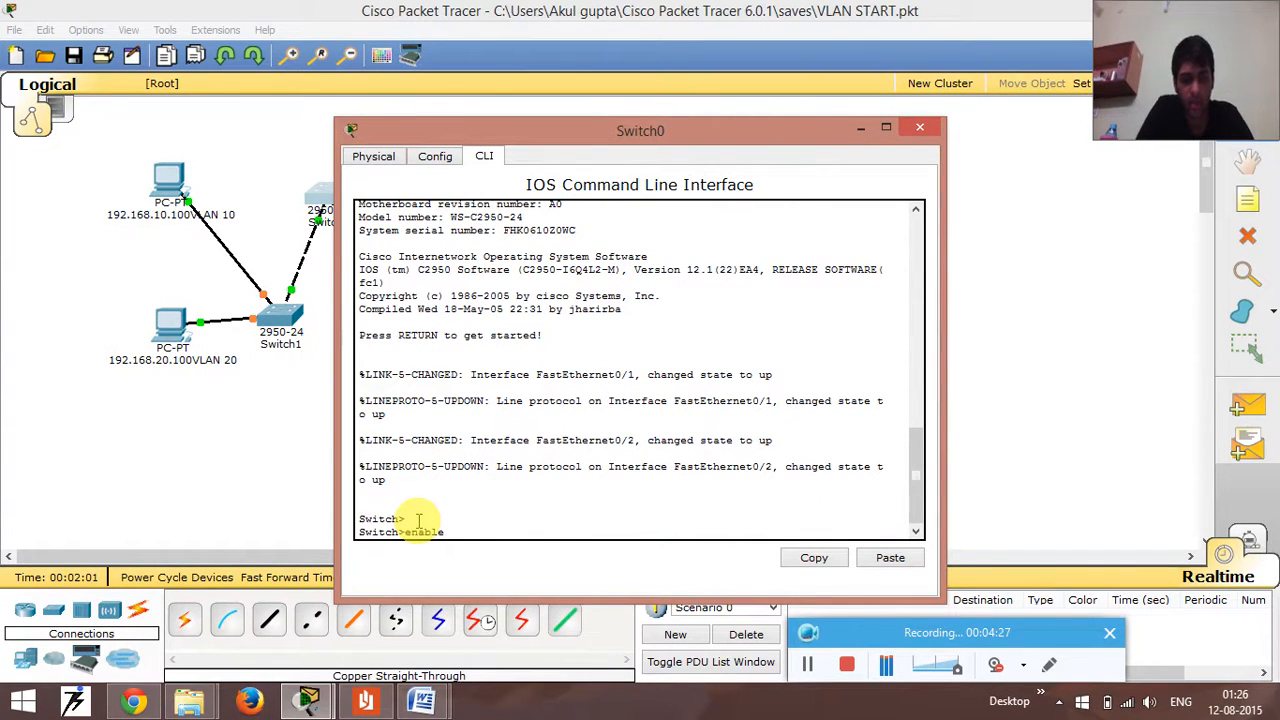
key(Return)
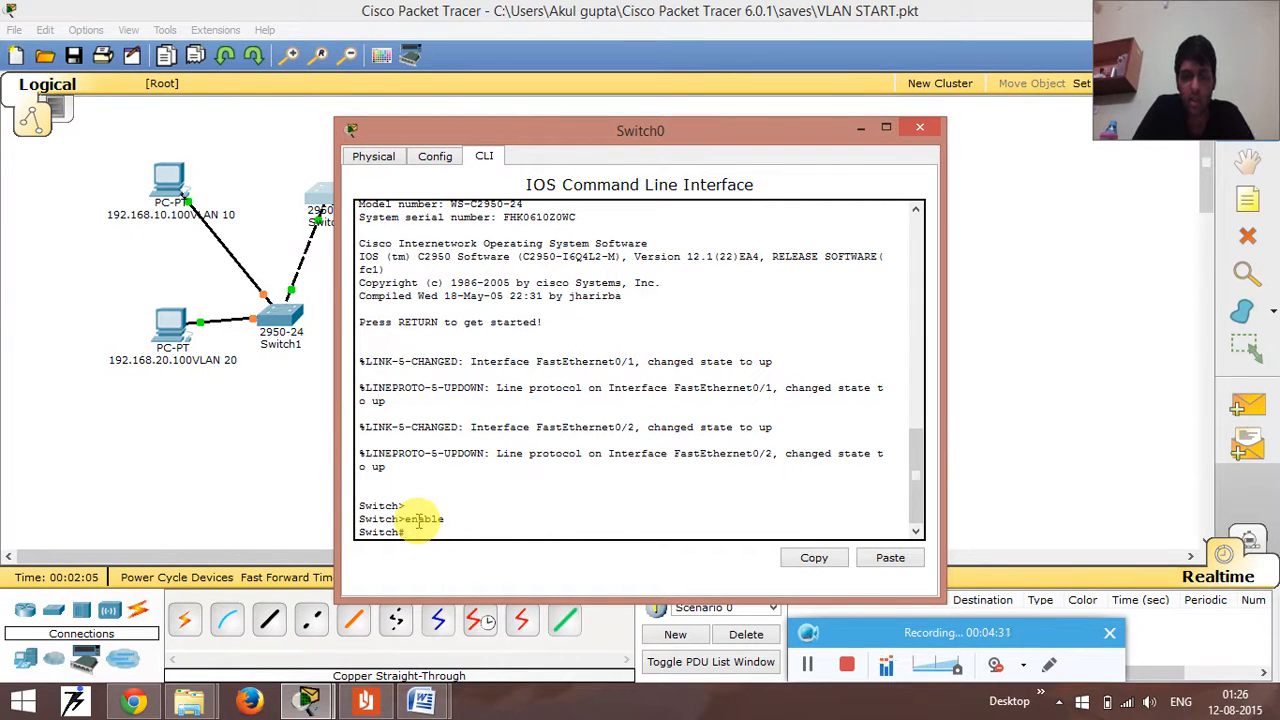
text(configure te)
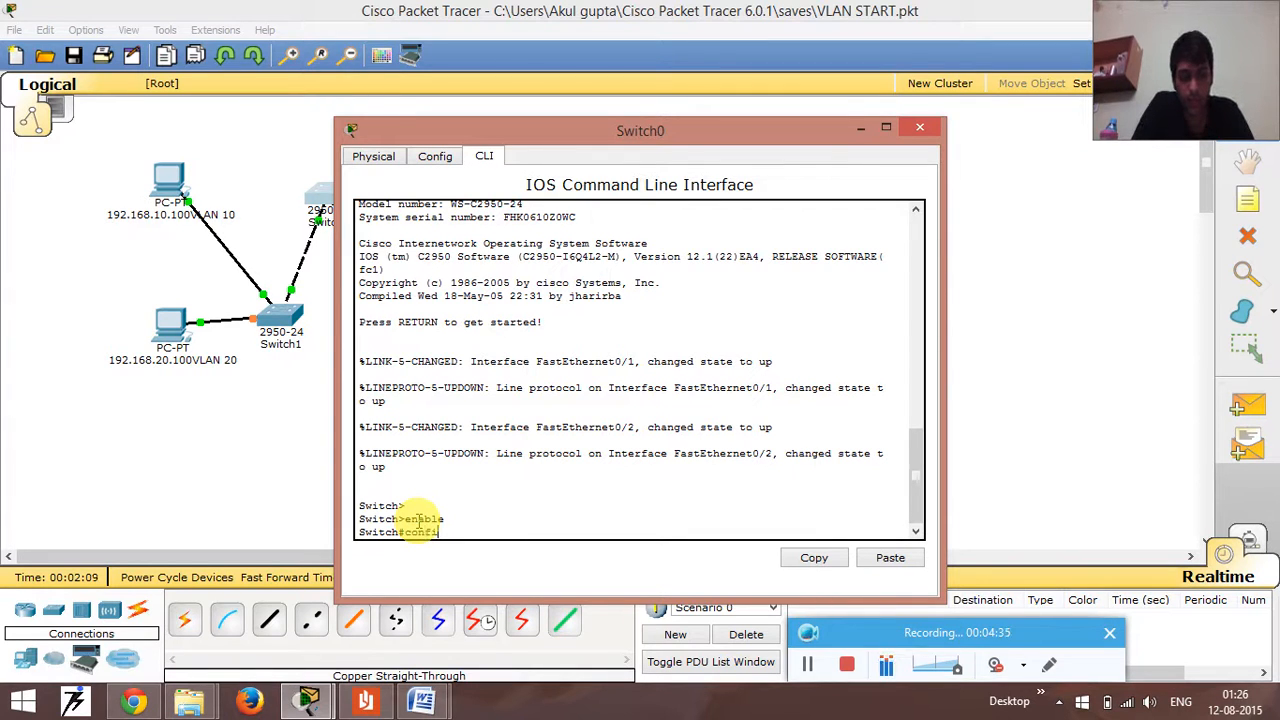
text(rminal)
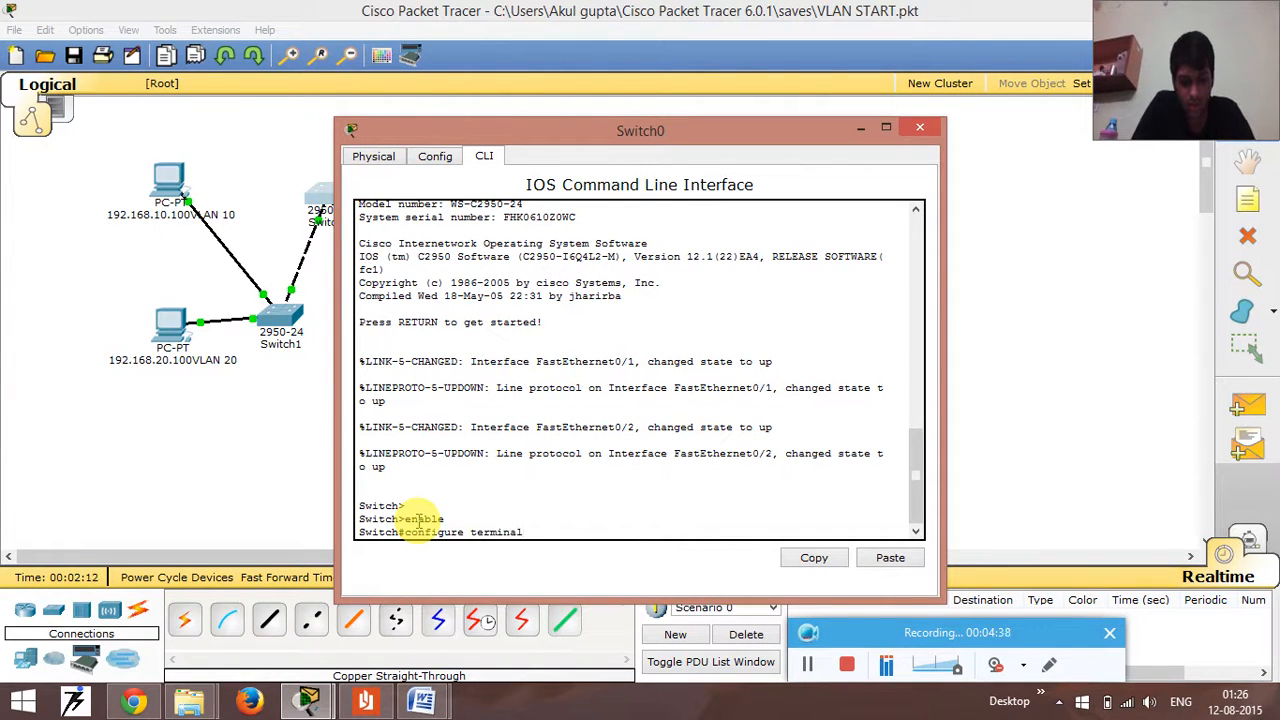
key(Return)
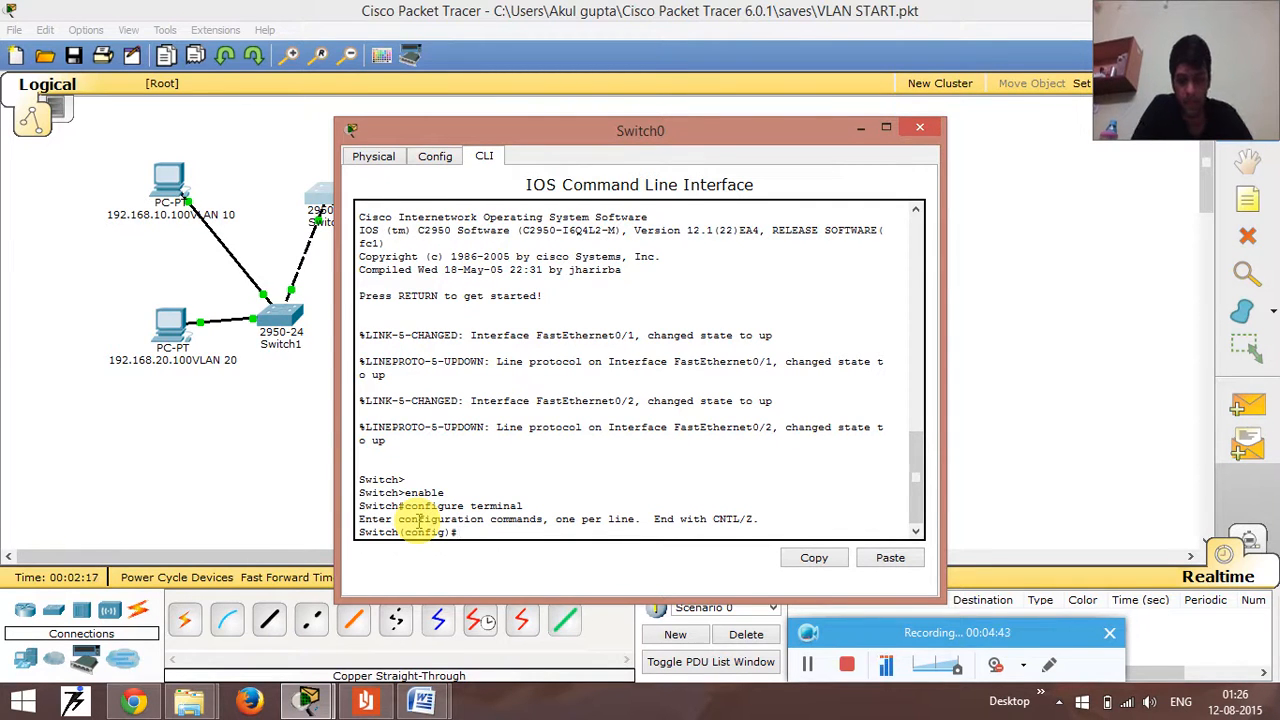
- Create VLAN 10 on Switch0, name it LAB-1, and exit to global configuration mode
text(lan 10)
key(Return)
text(name ;AB-1)
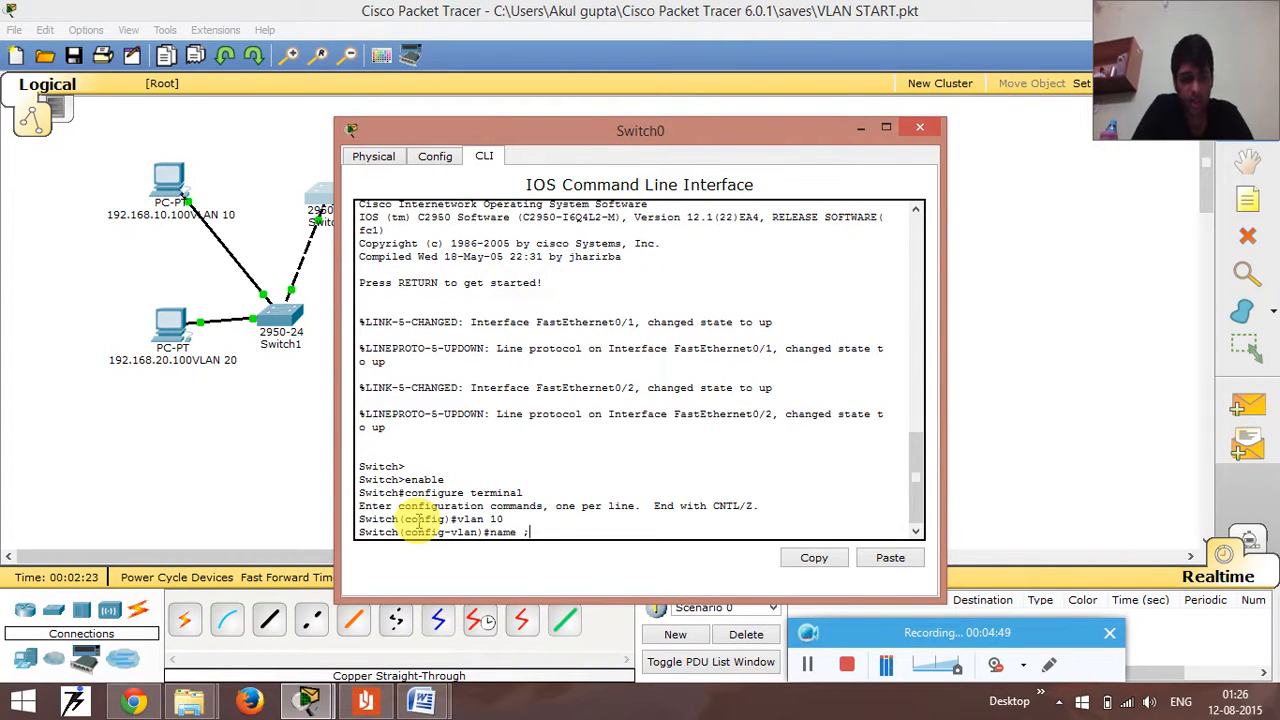
key(BackSpace)
key(BackSpace)
key(BackSpace)
key(BackSpace)
key(BackSpace)
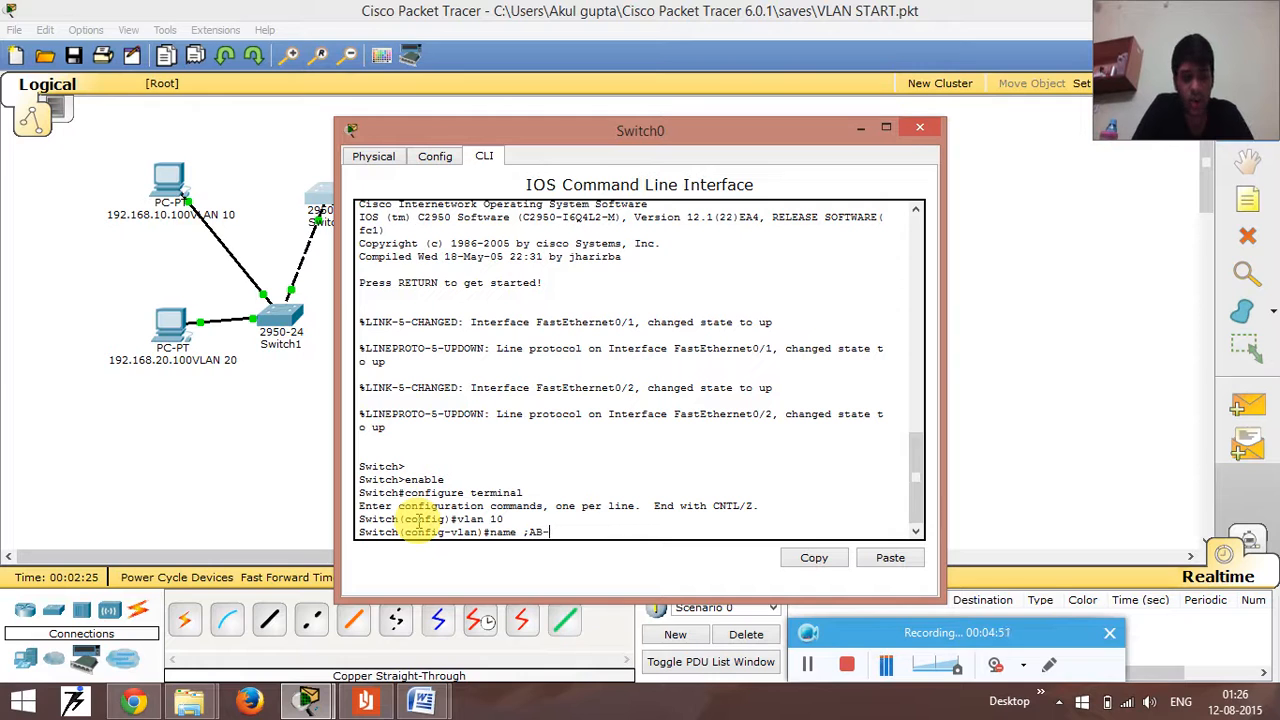
text(LAB-1)
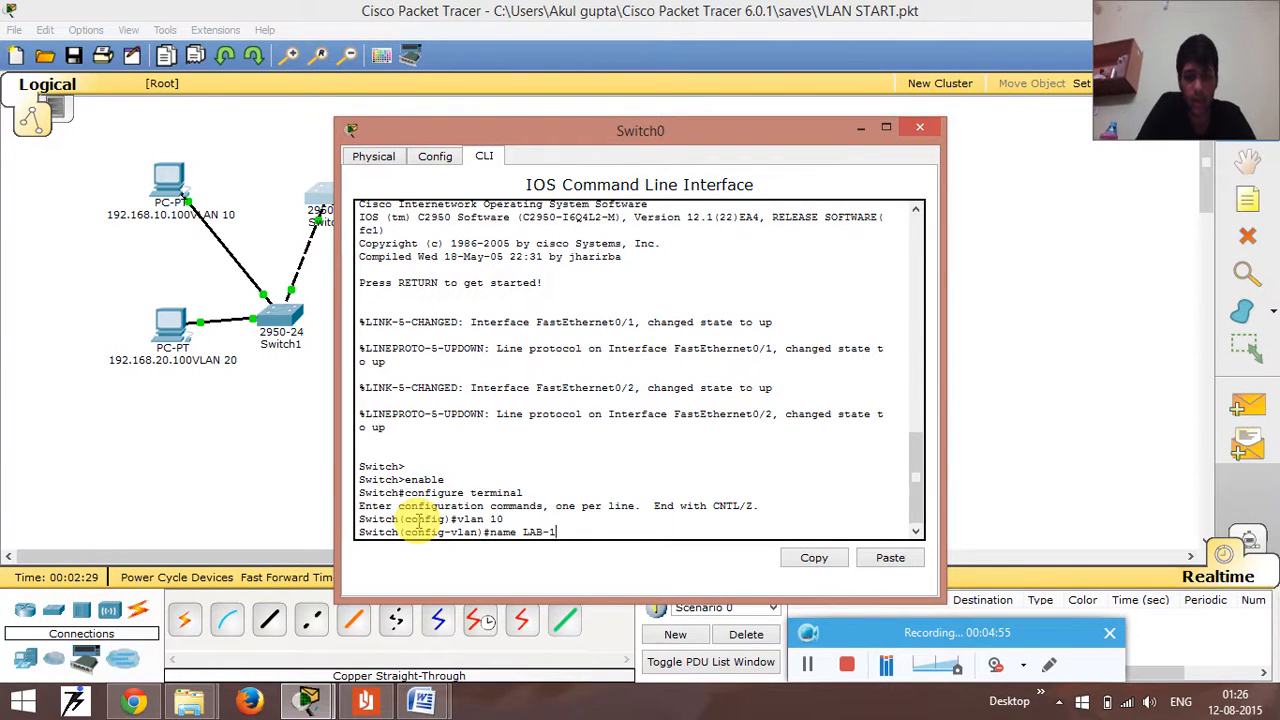
key(Return)
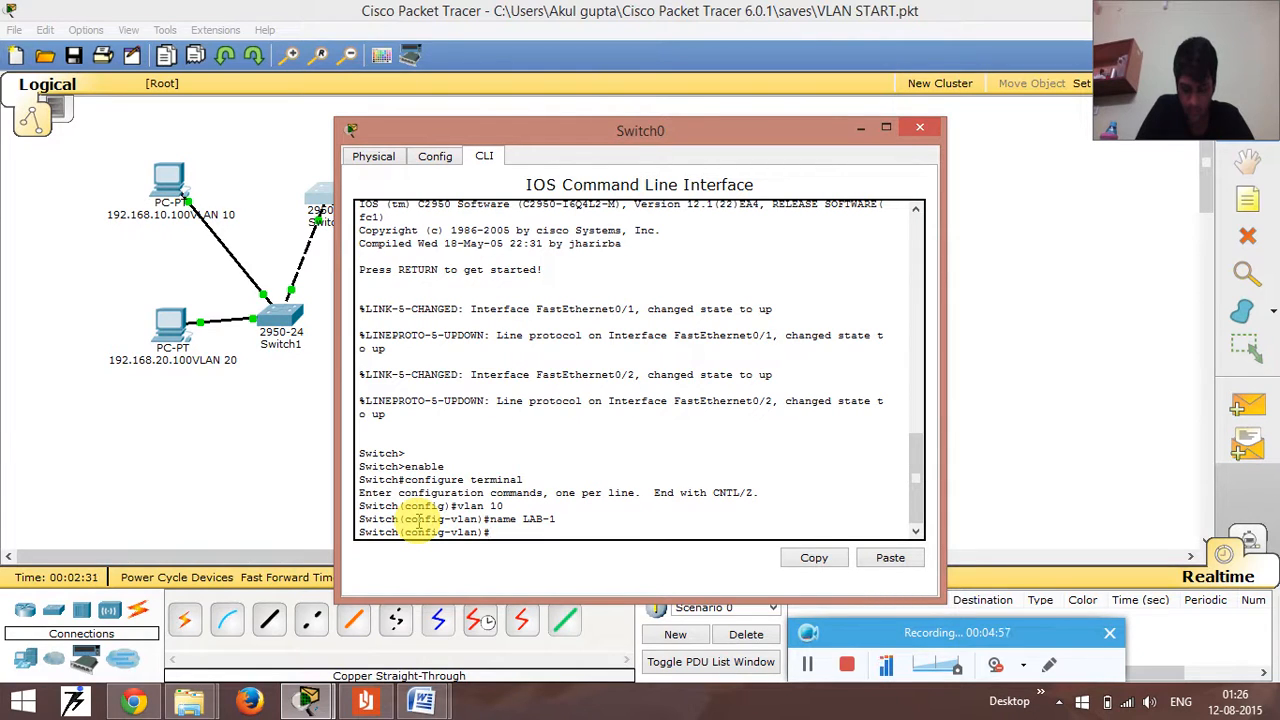
text(exi)
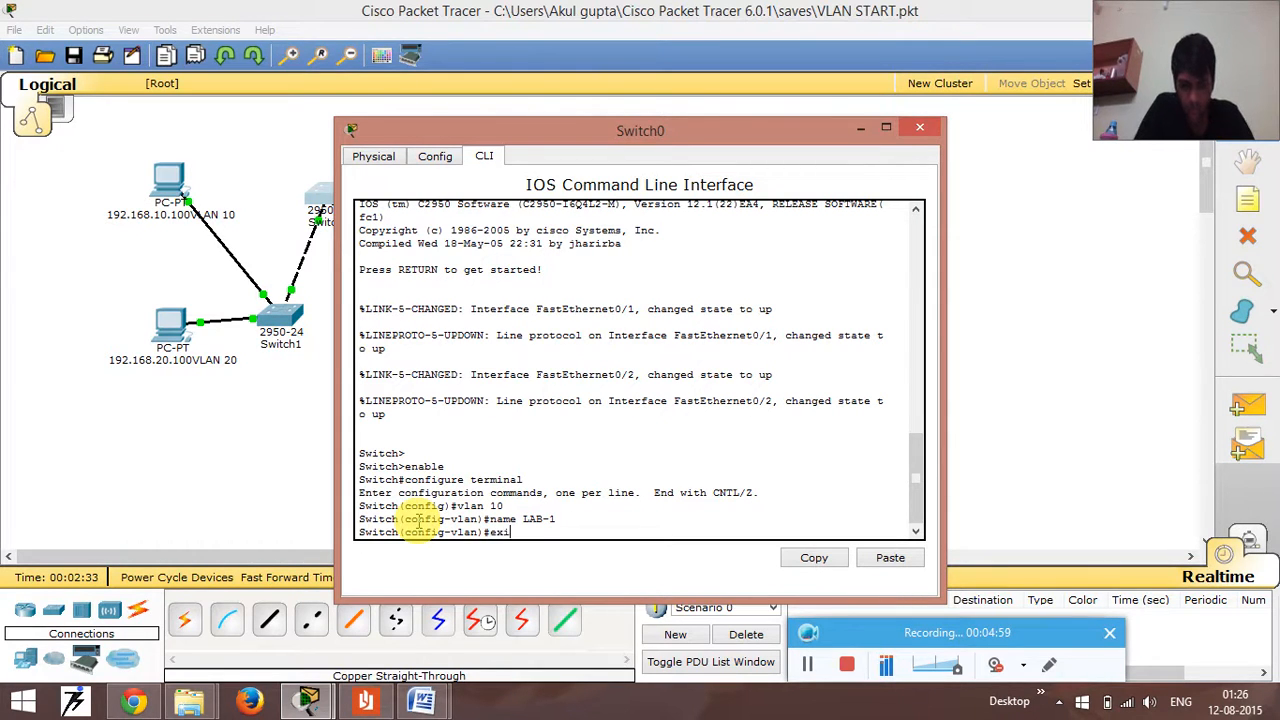
text(t)
key(Return)
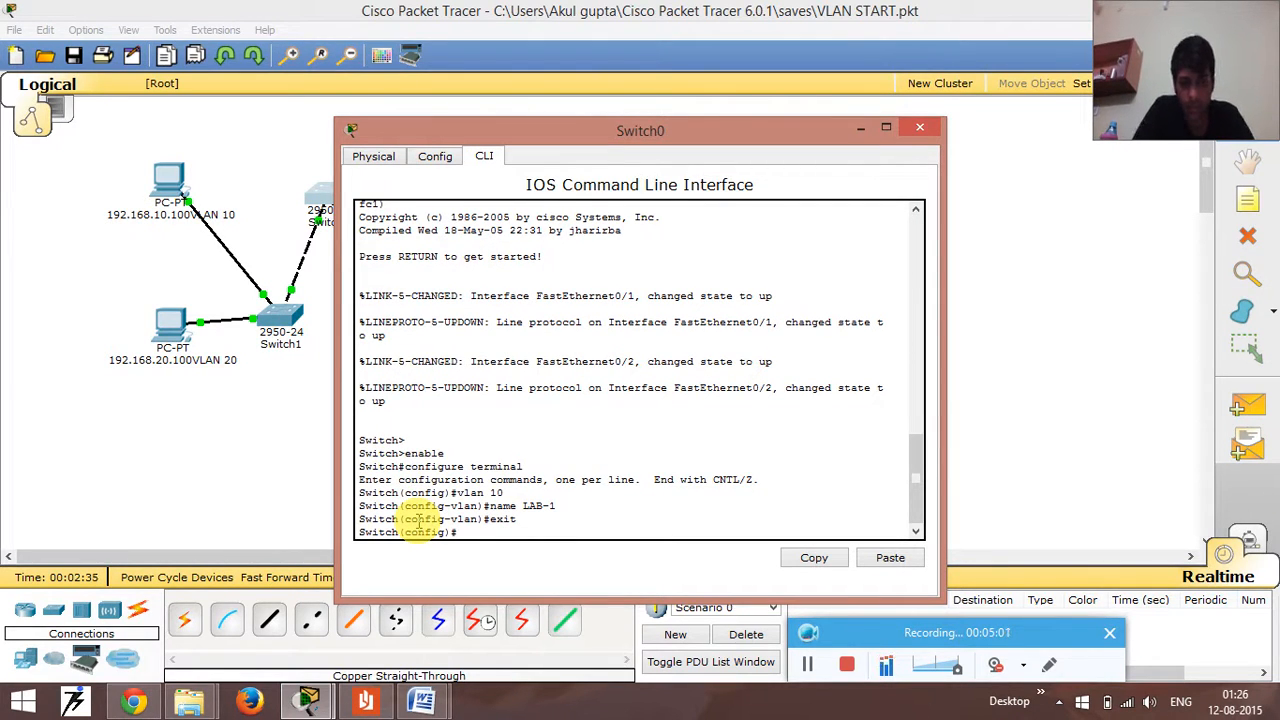
- Create VLAN 20 on Switch0, name it LAB-2, and exit to global configuration mode
text(vlan 10)
key(BackSpace)
text(2)
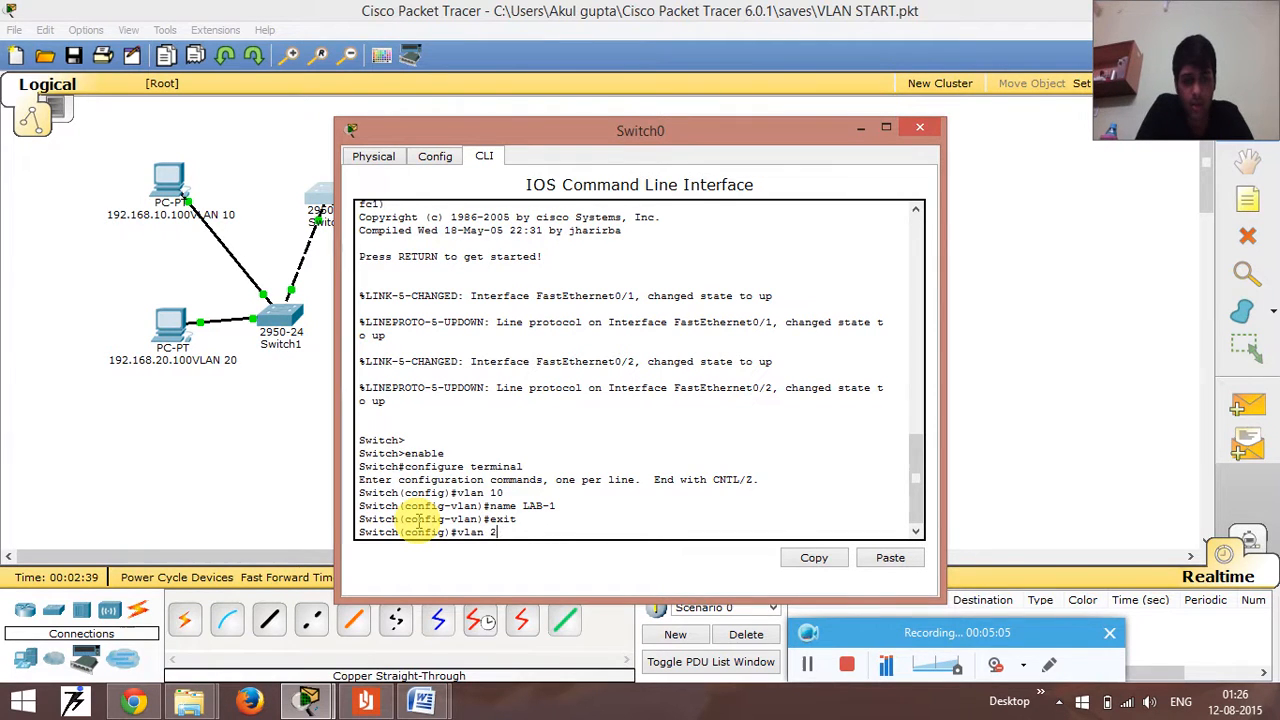
text(0)
key(Return)
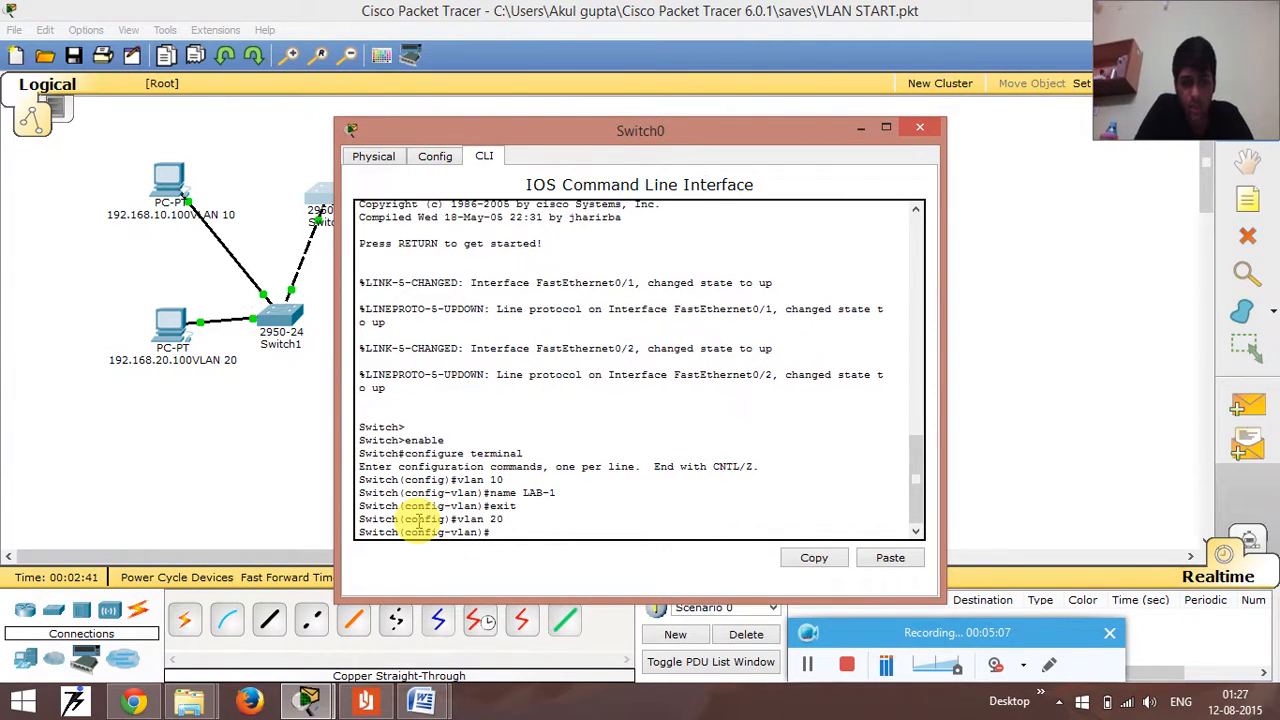
text(name )
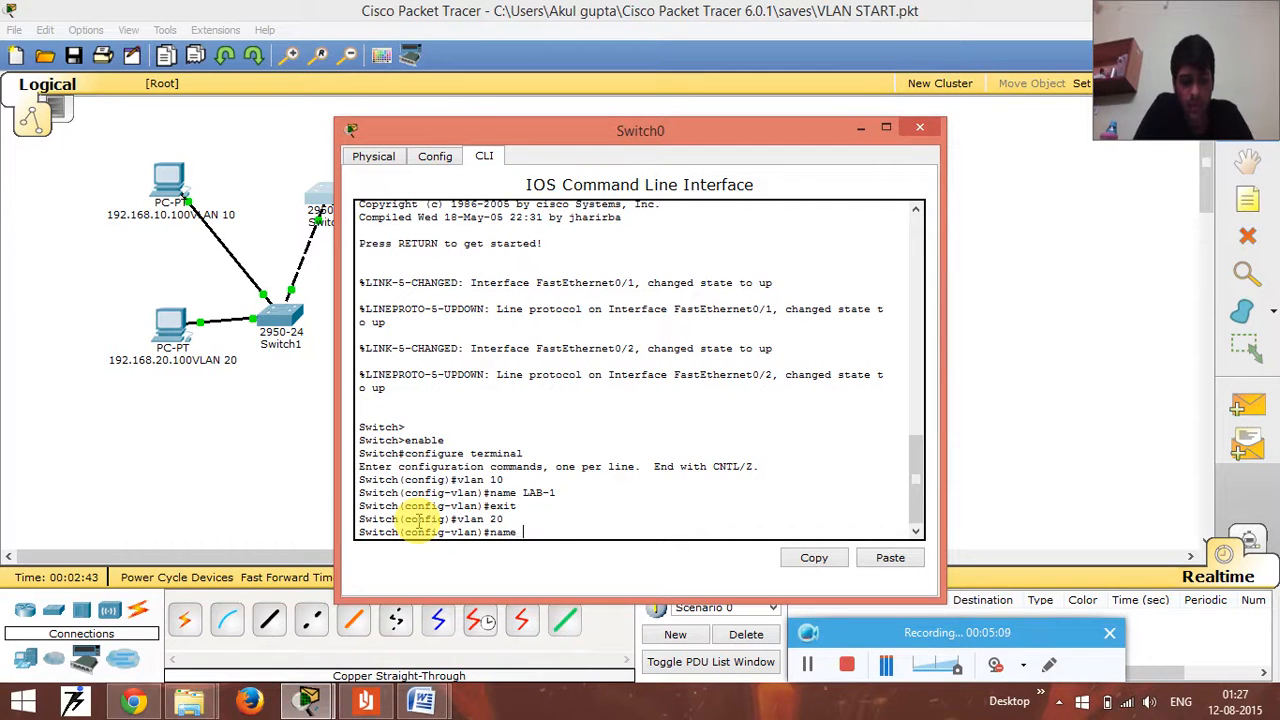
text(LAB-2)
key(Return)
key(Up)
key(Up)
key(Up)
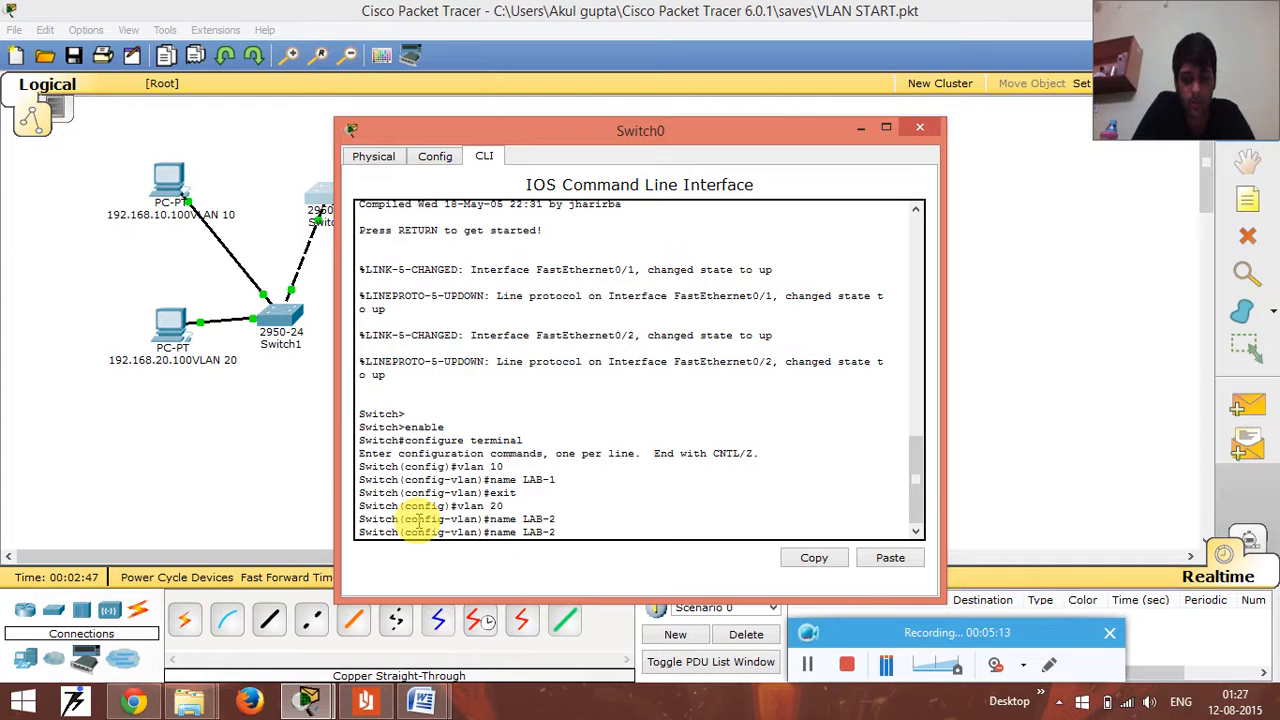
key(Return)
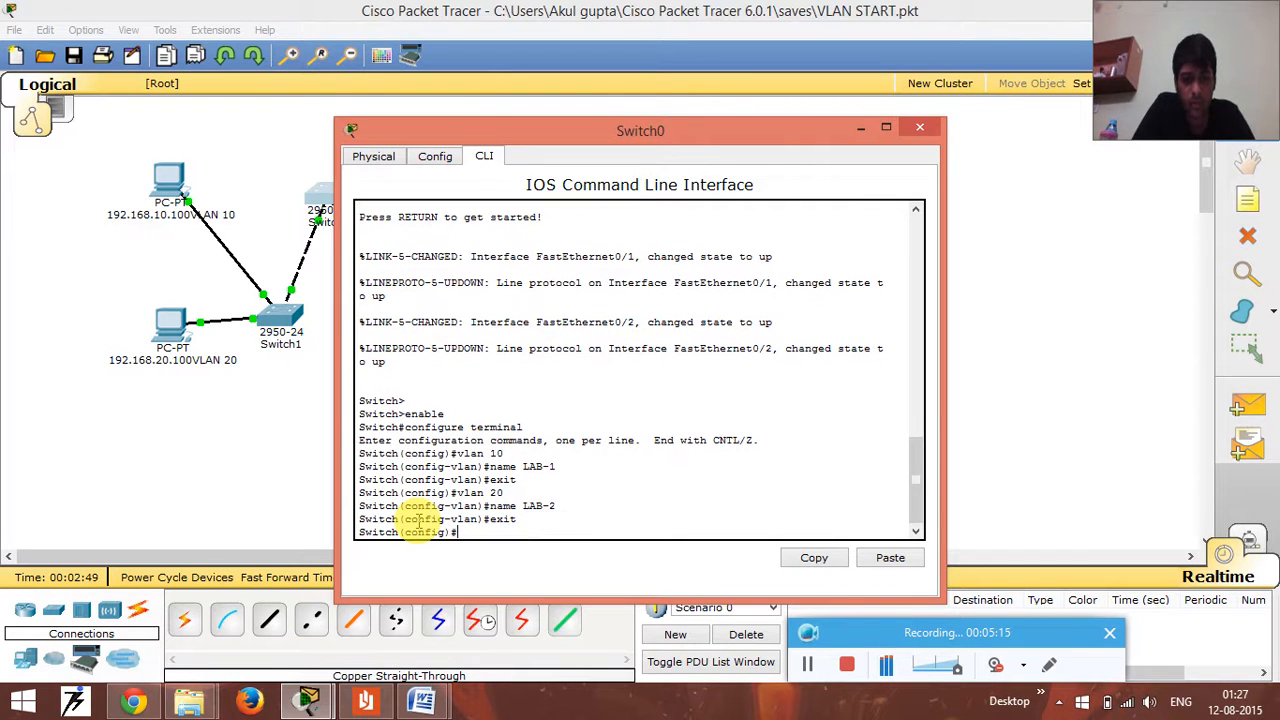
- Exit global configuration mode and copy Switch0's running-config to startup, accepting the default destination filename
text(exit)
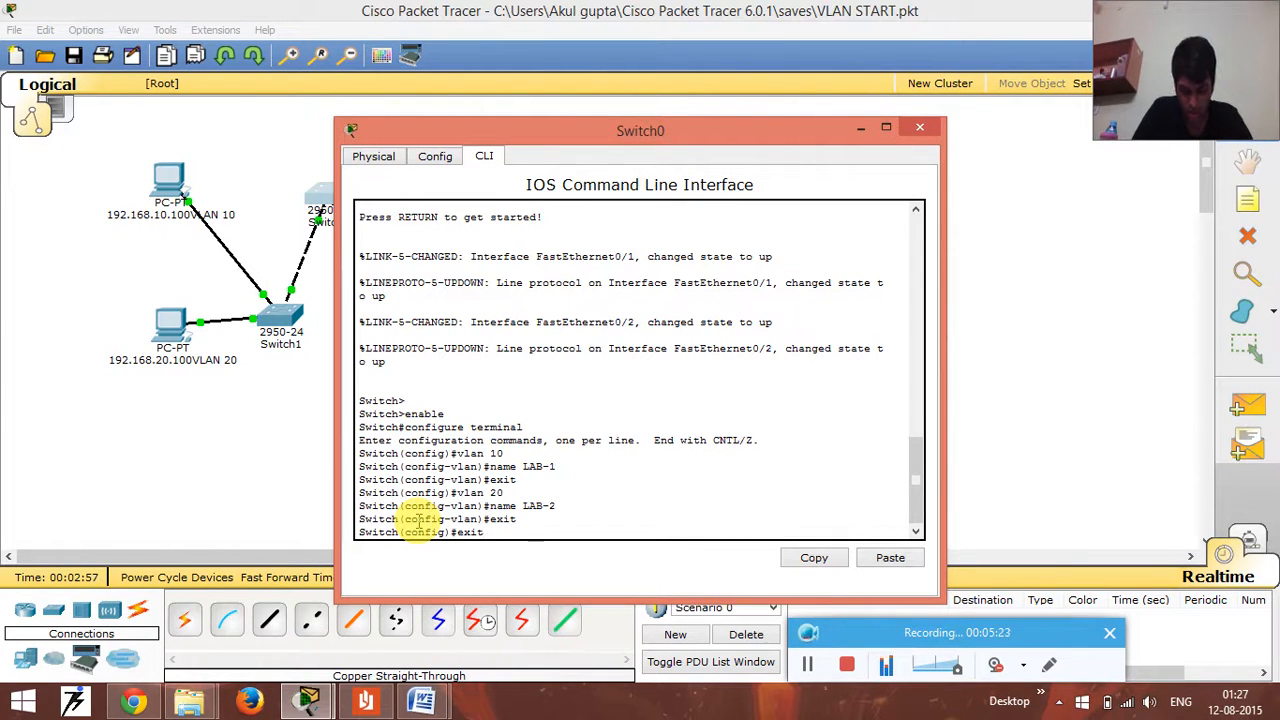
key(Return)
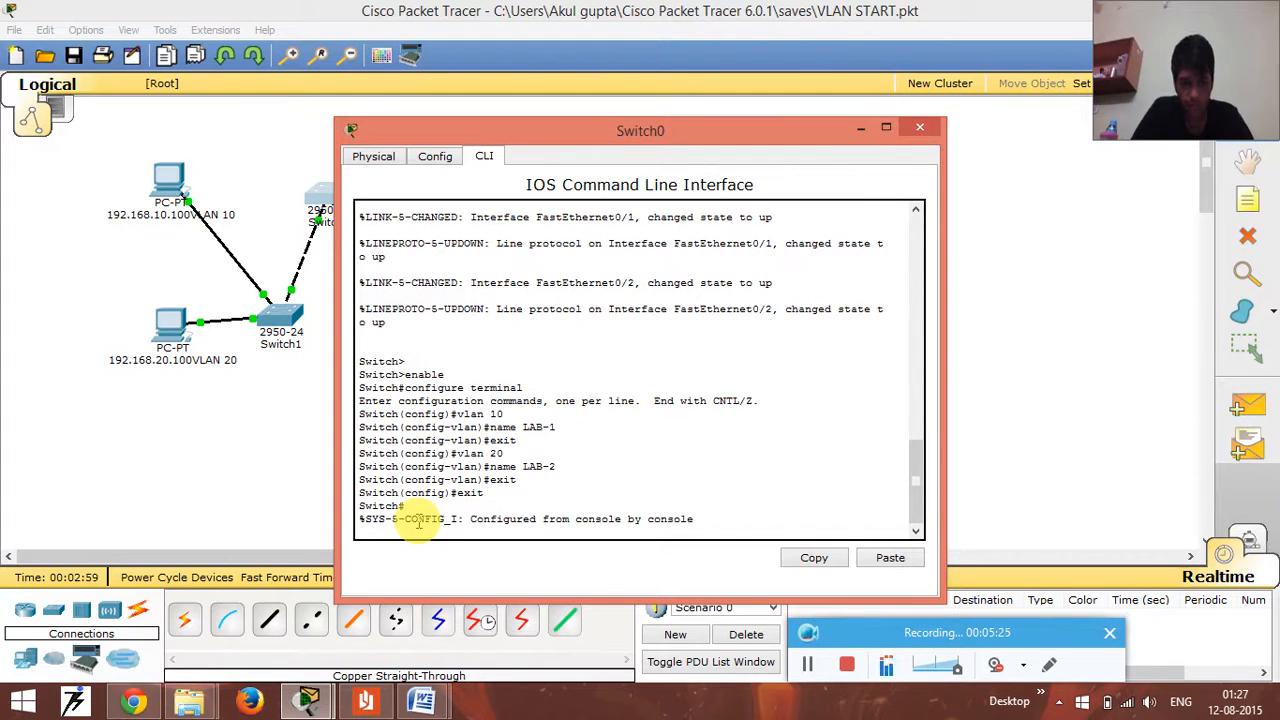
key(Return)
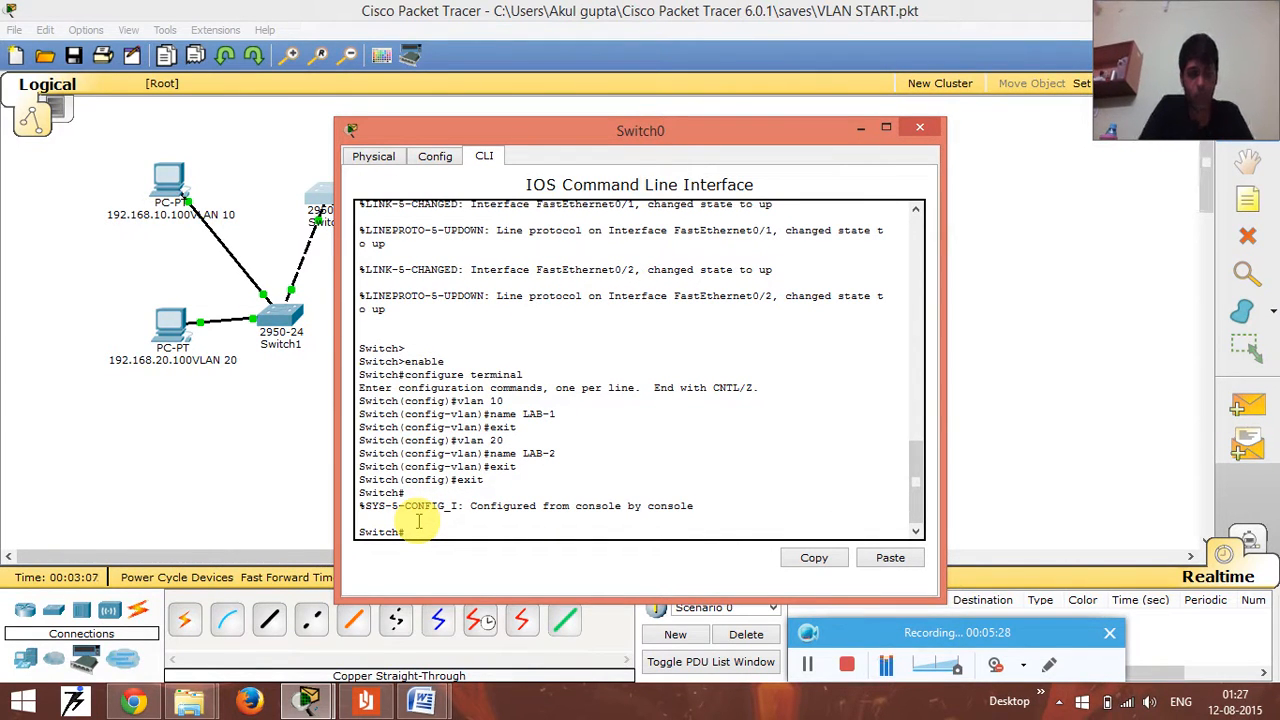
text(copy )
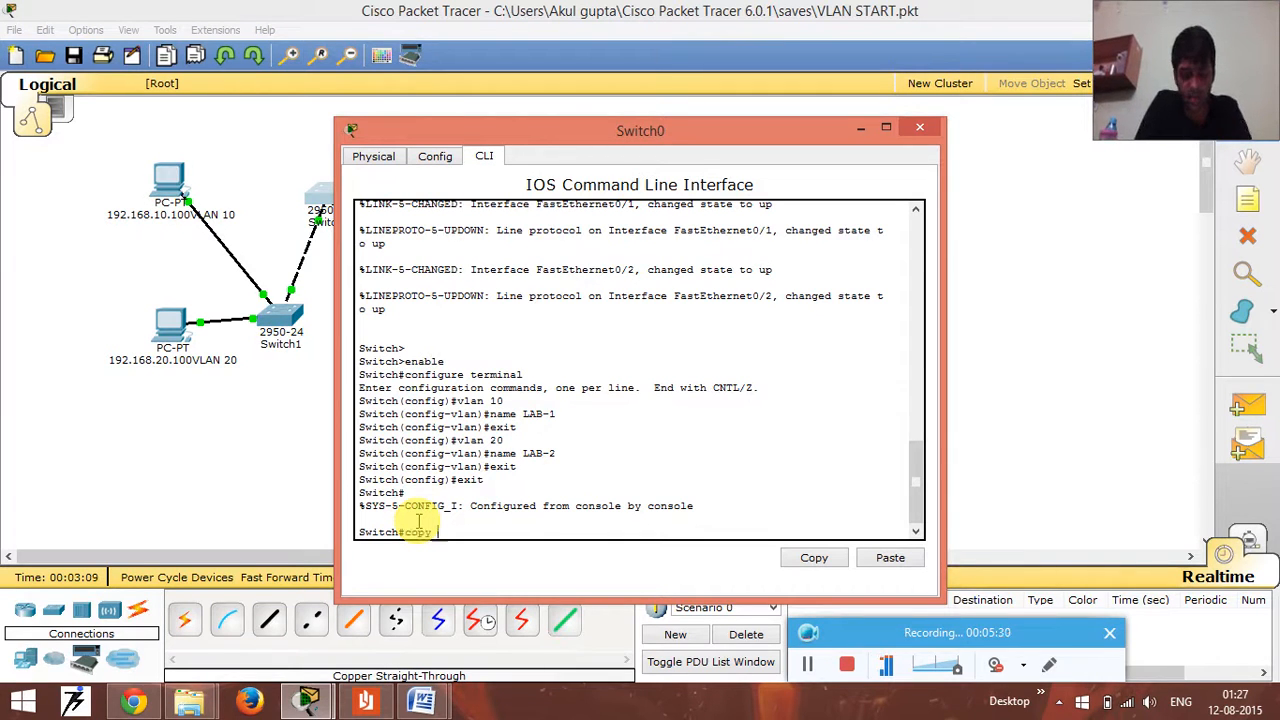
text(running-config s)
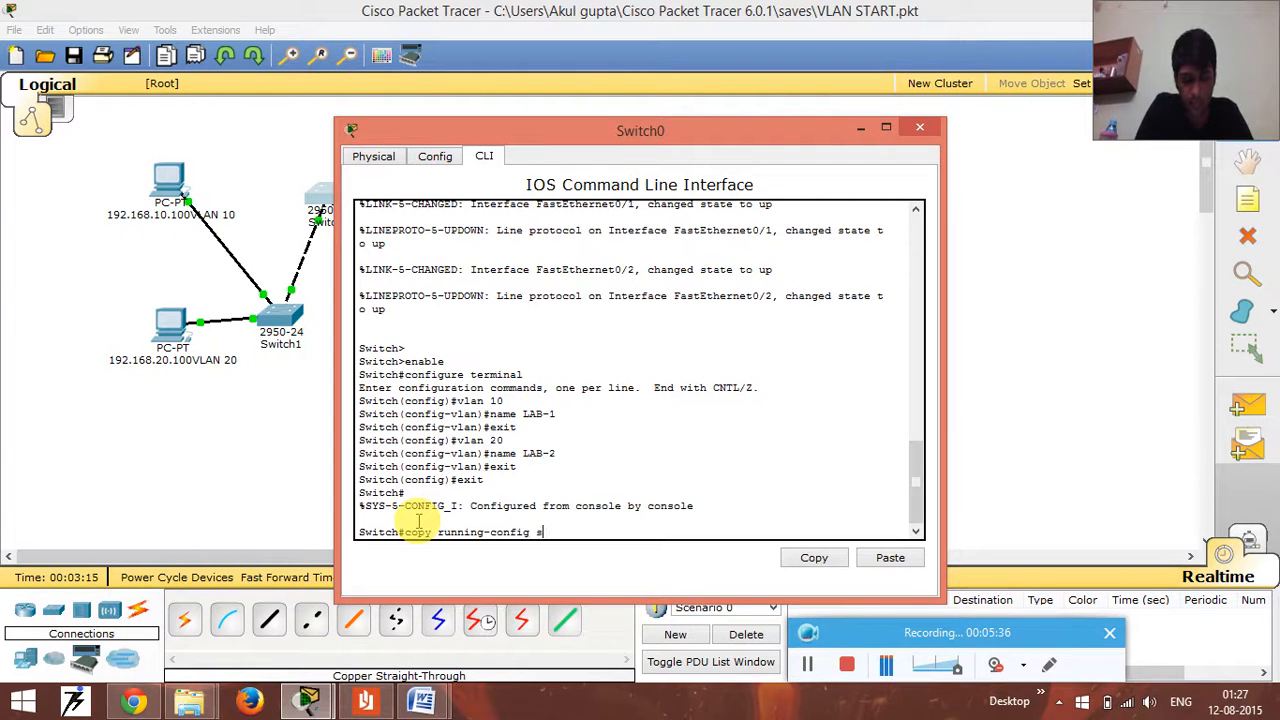
text(tartup)
key(Return)
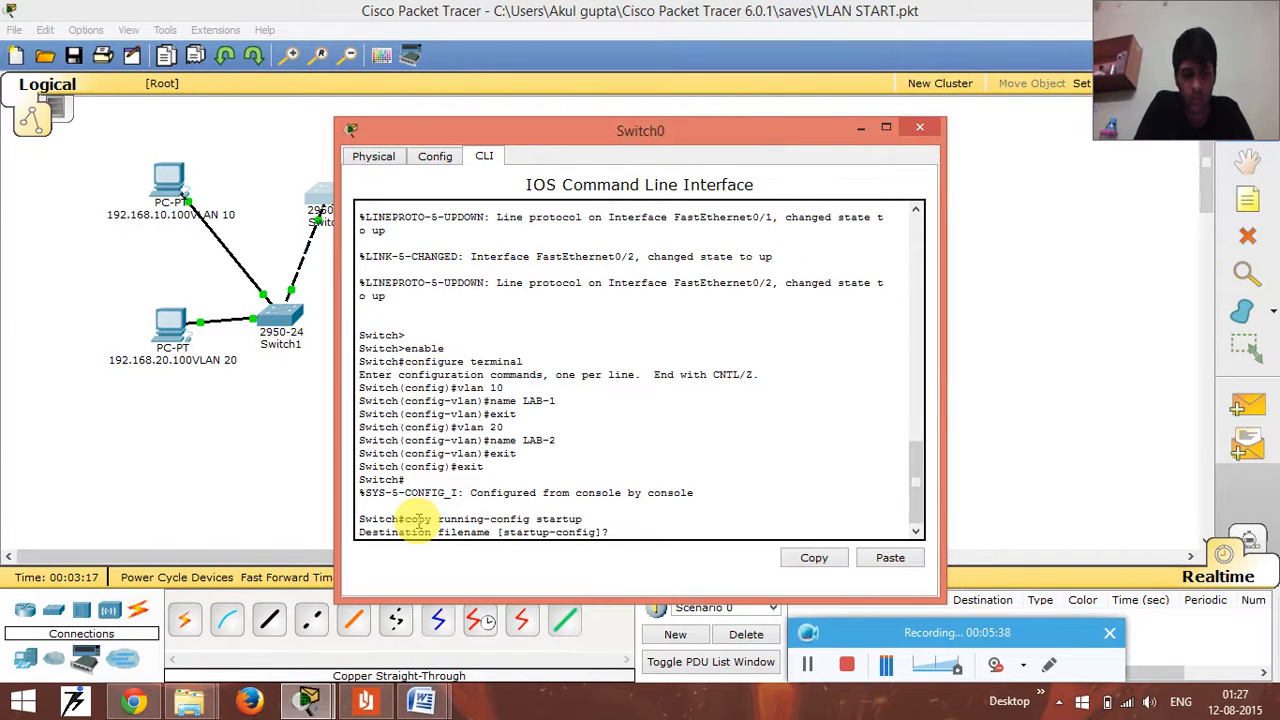
key(Return)
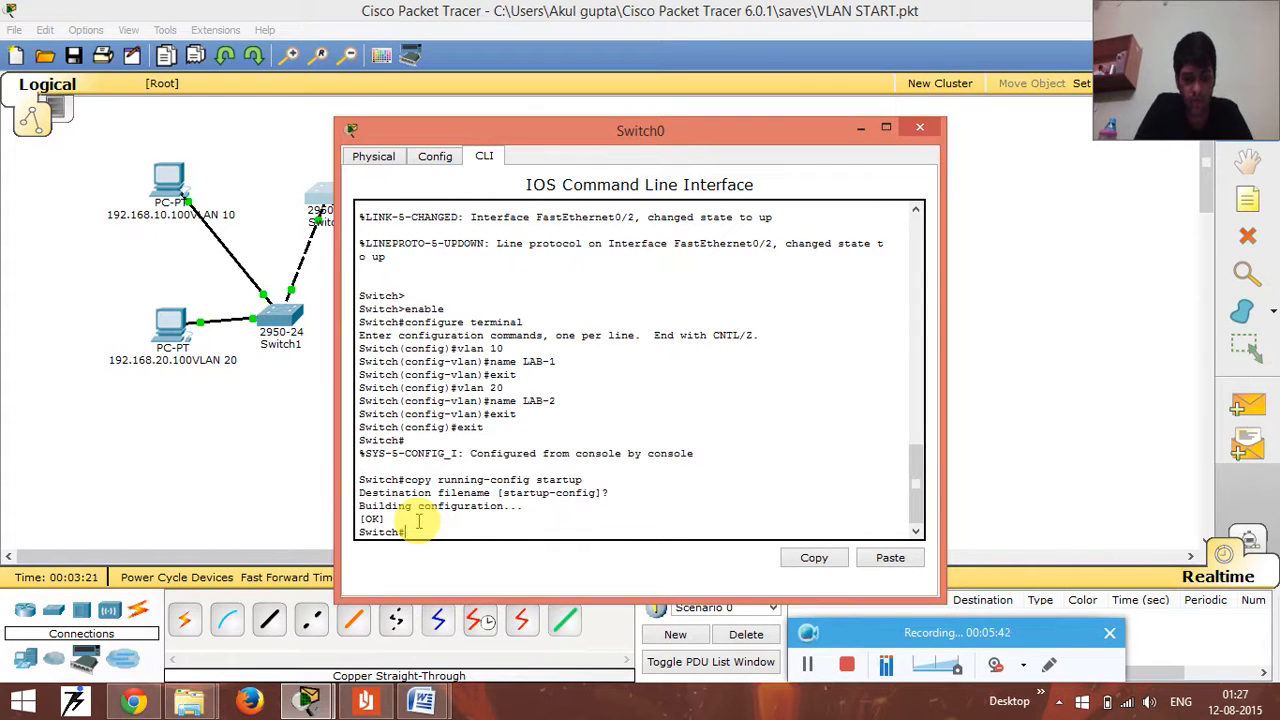
- Display Switch0's VLAN summary with show vlan brief
text(sho)
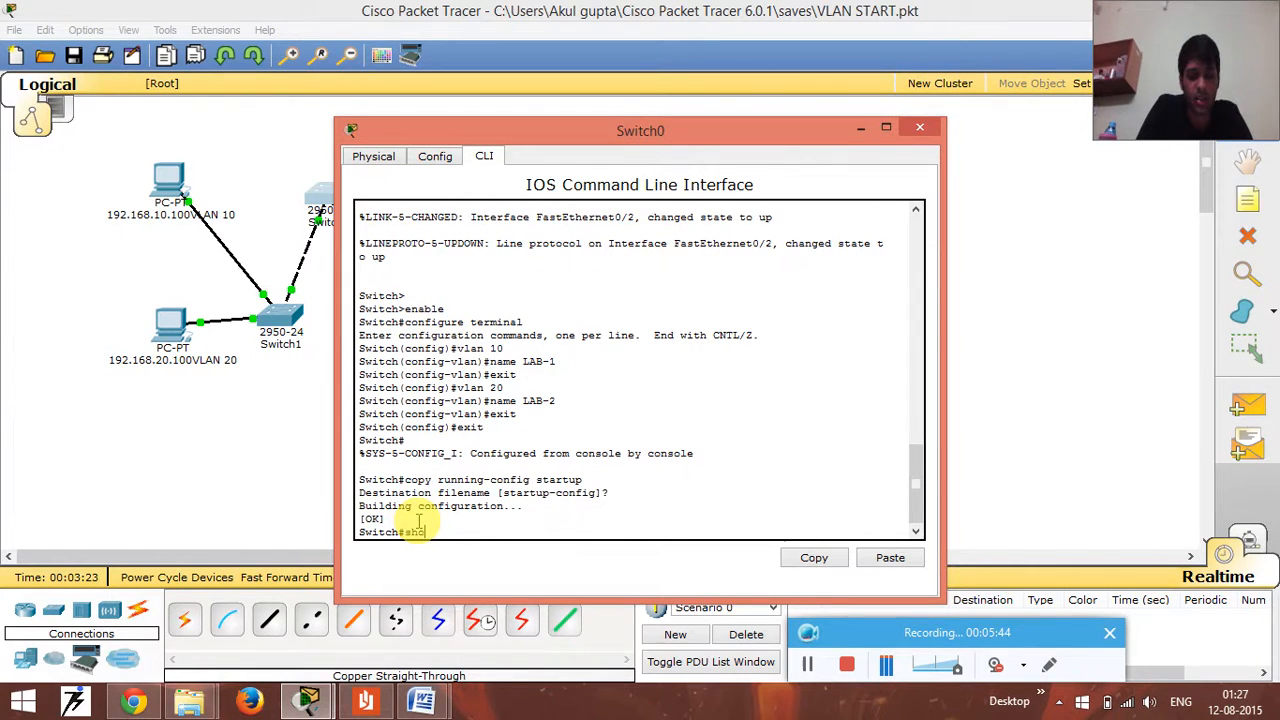
text(w v)
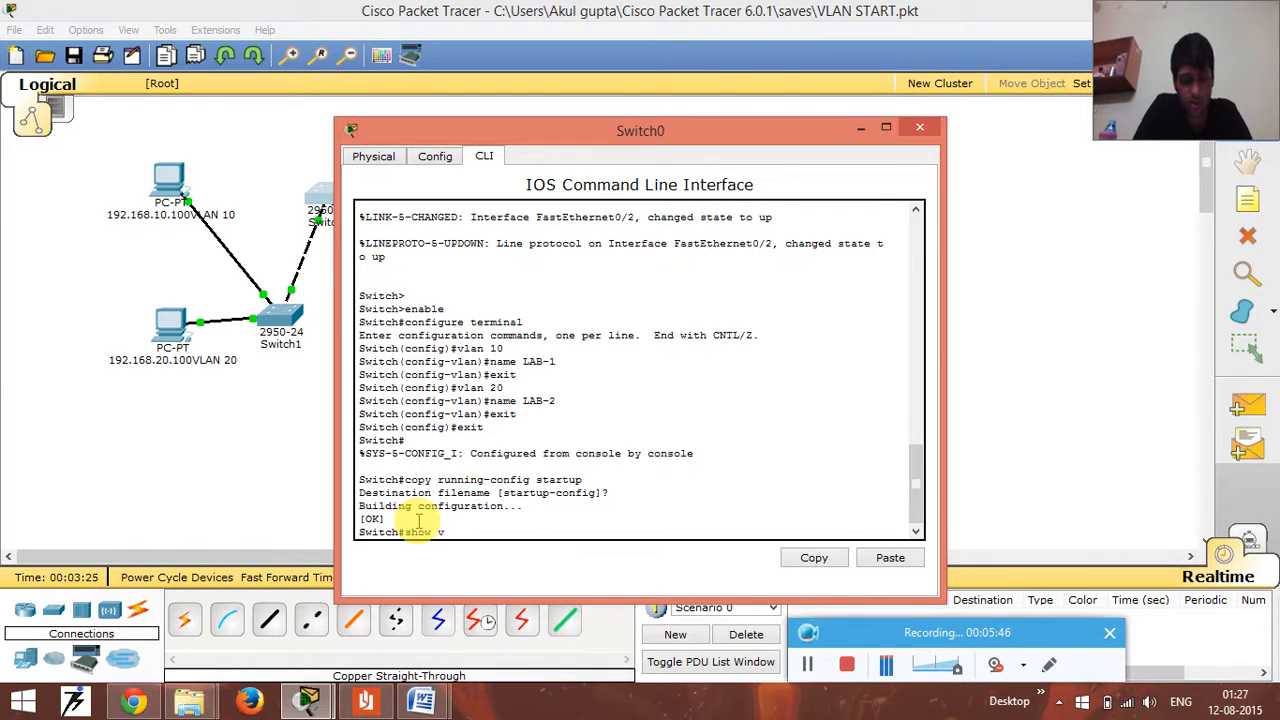
text(lan brief)
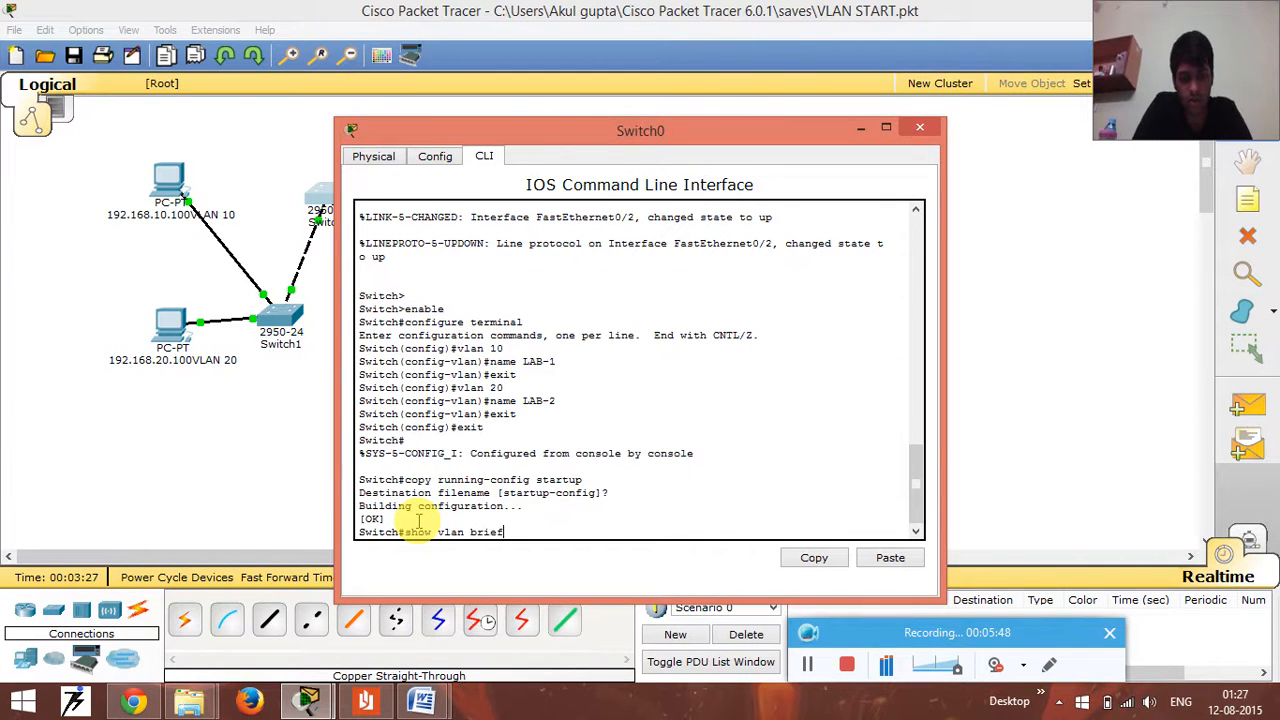
key(Return)
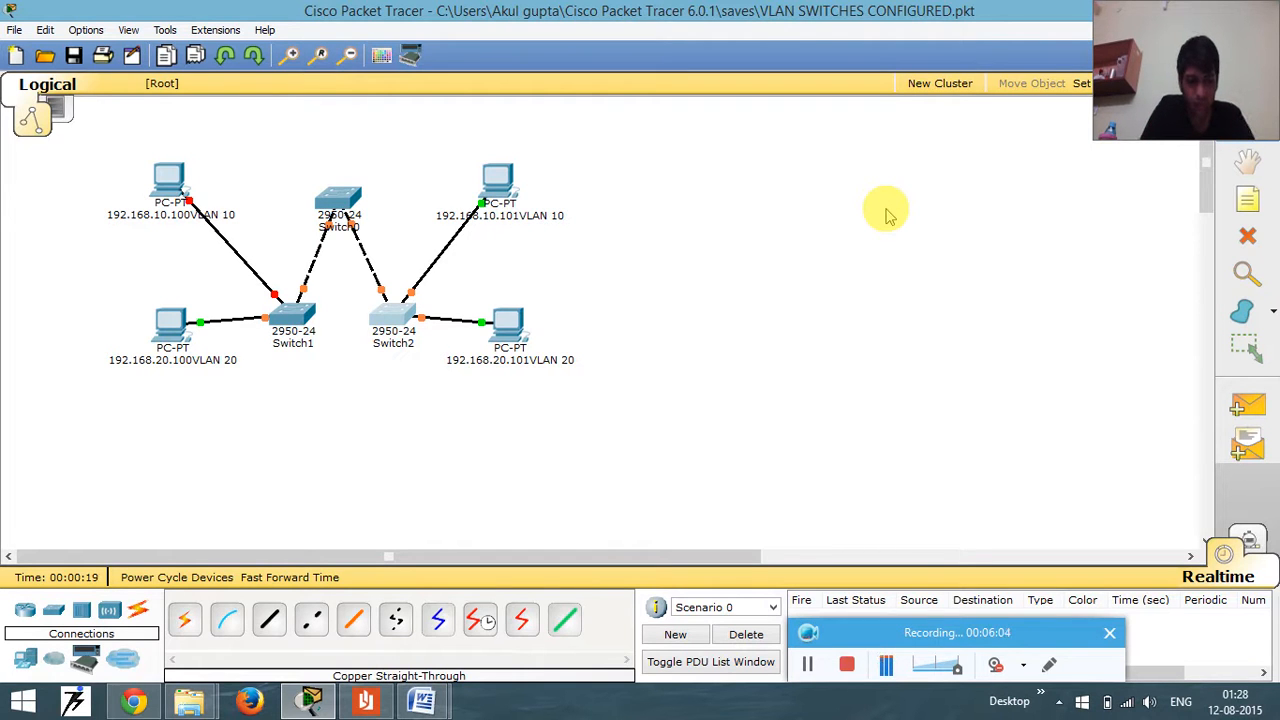
- Open Switch0's command line in the VLAN SWITCHES CONFIGURED.pkt topology and enter global configuration mode with enable and conf t
click(335, 205)
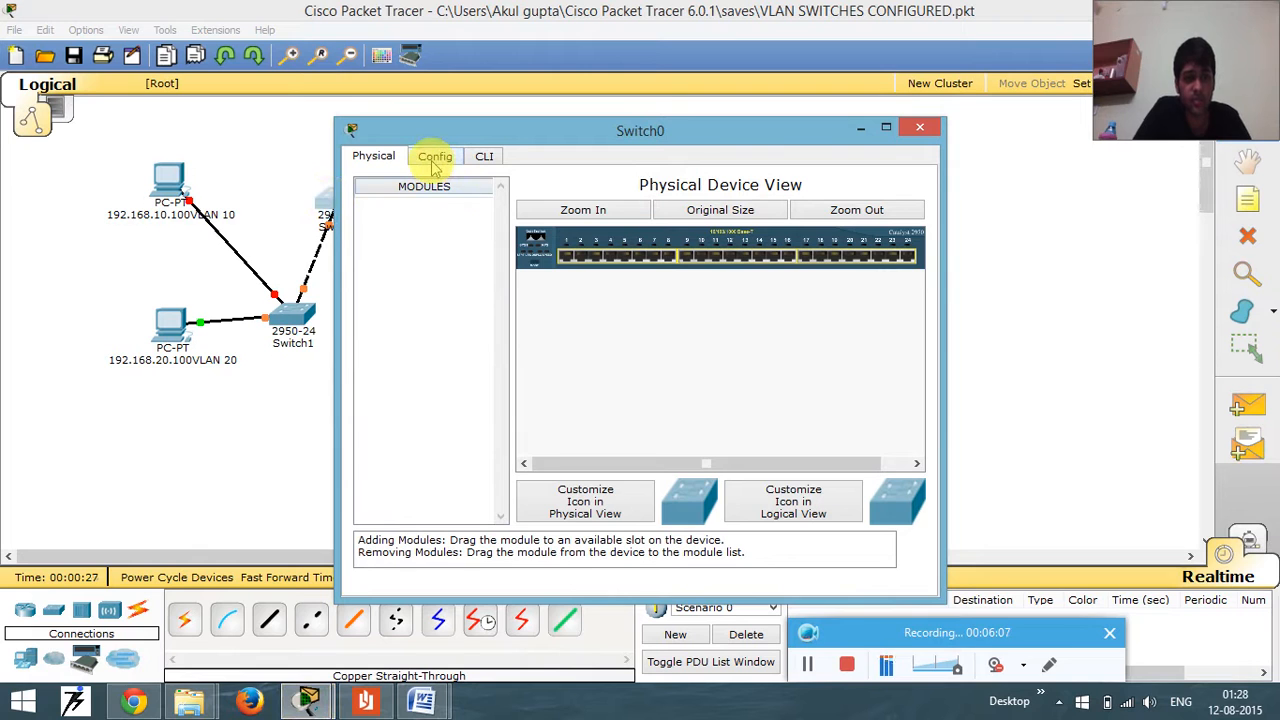
click(434, 162)
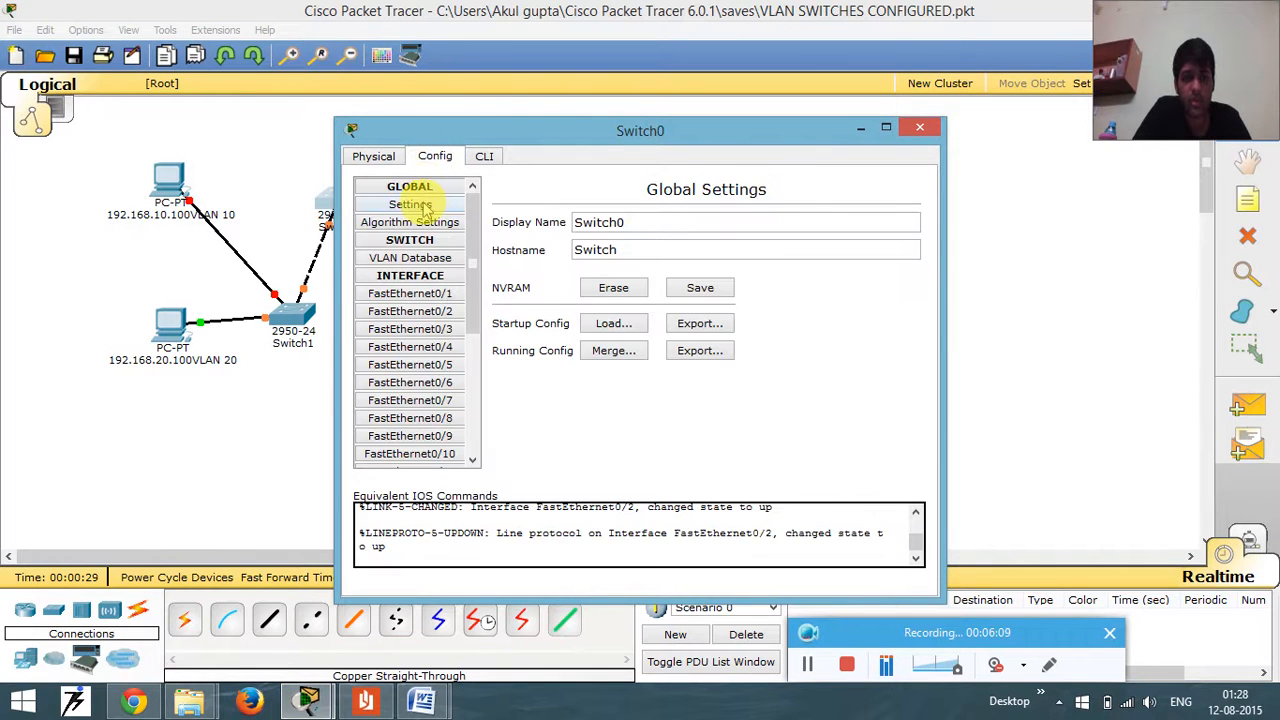
click(476, 163)
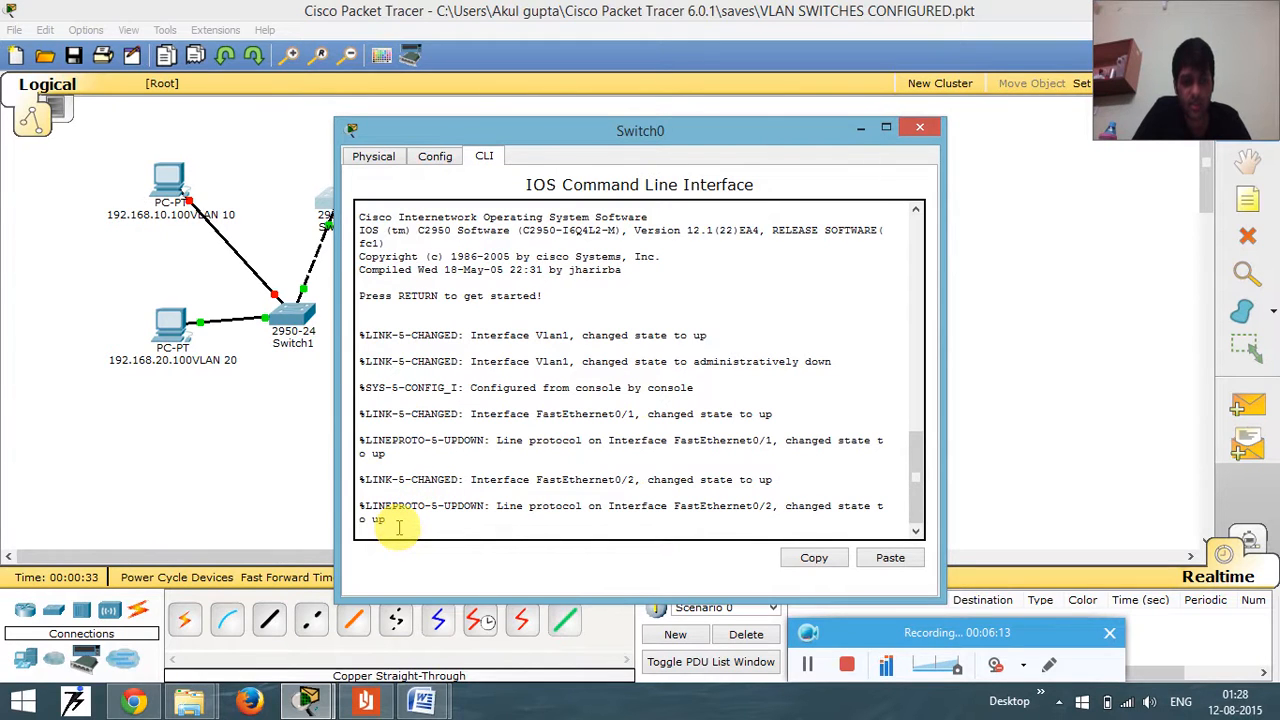
key(Return)
key(Return)
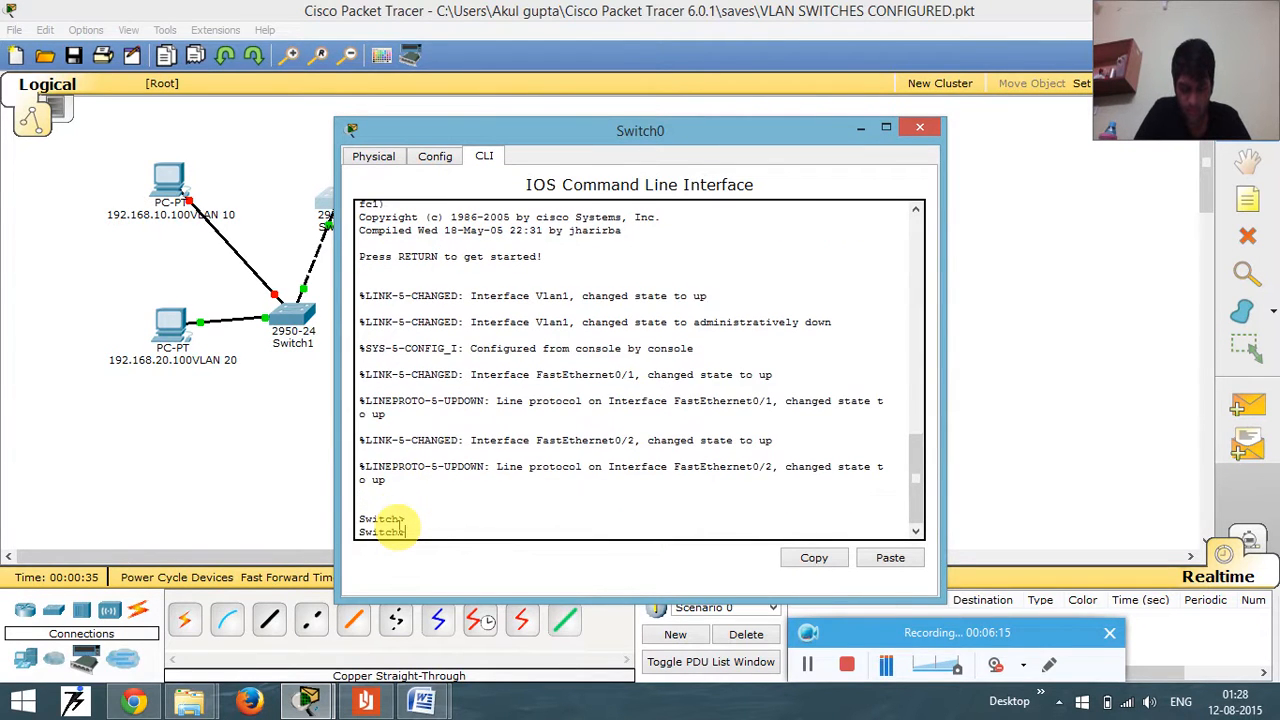
text(enable)
key(Return)
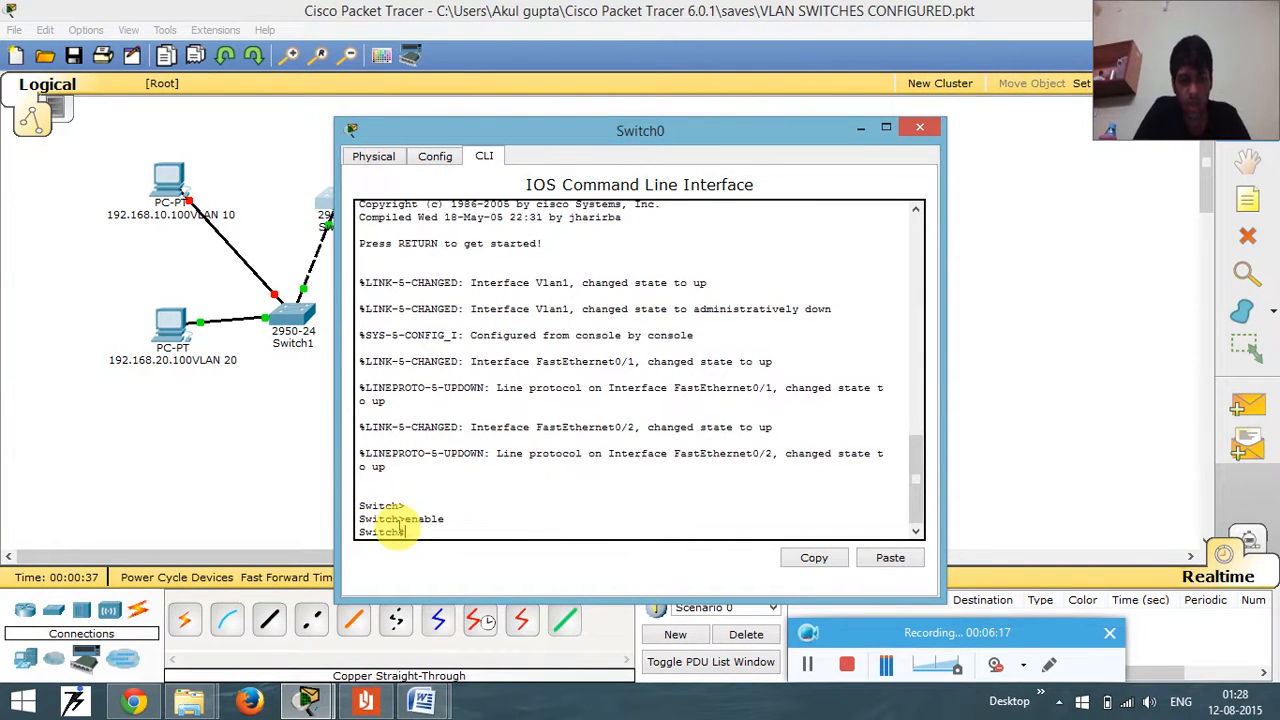
text(conf t)
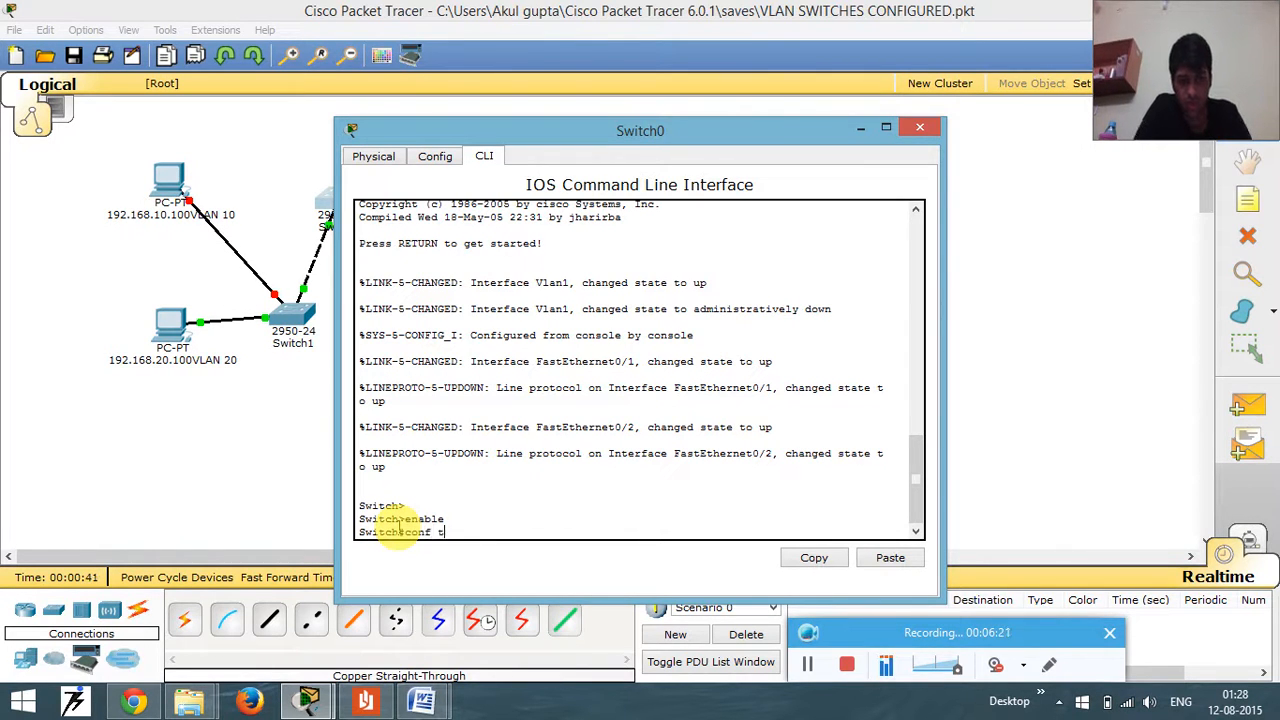
key(Return)
- Enter interface range configuration for ports fa0/6-10 on Switch0
text(interfa)
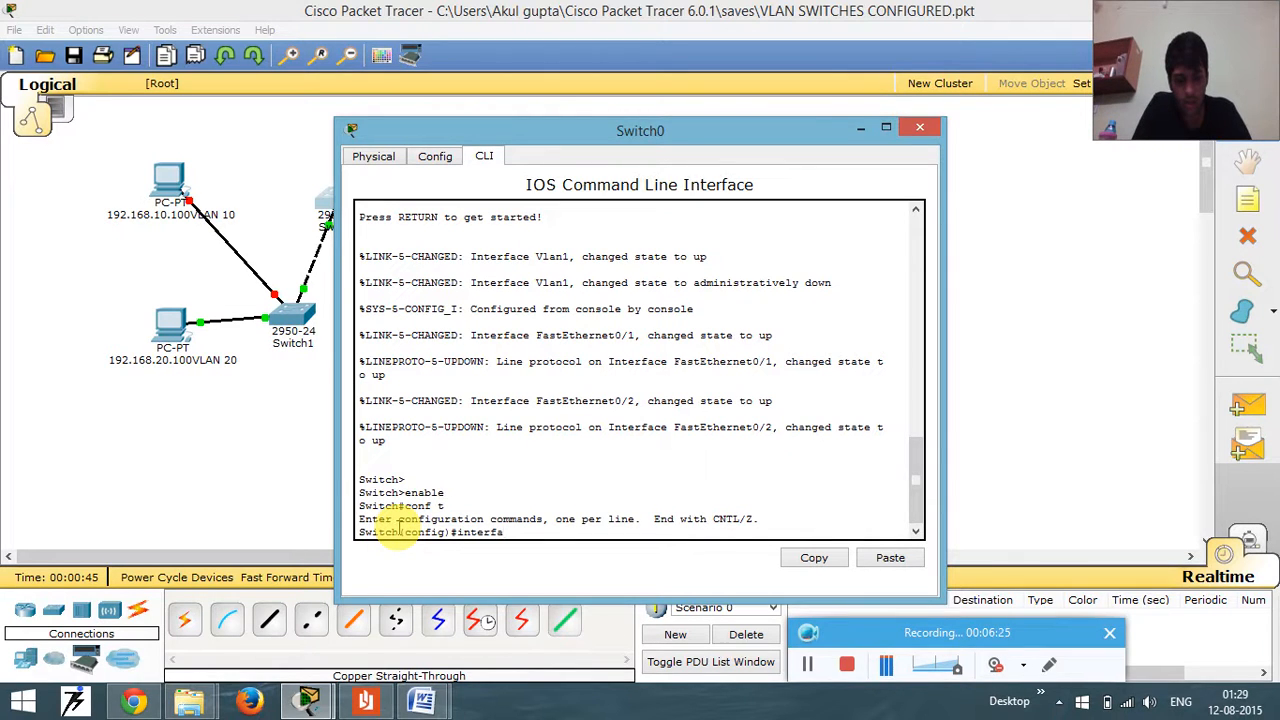
text(ce range)
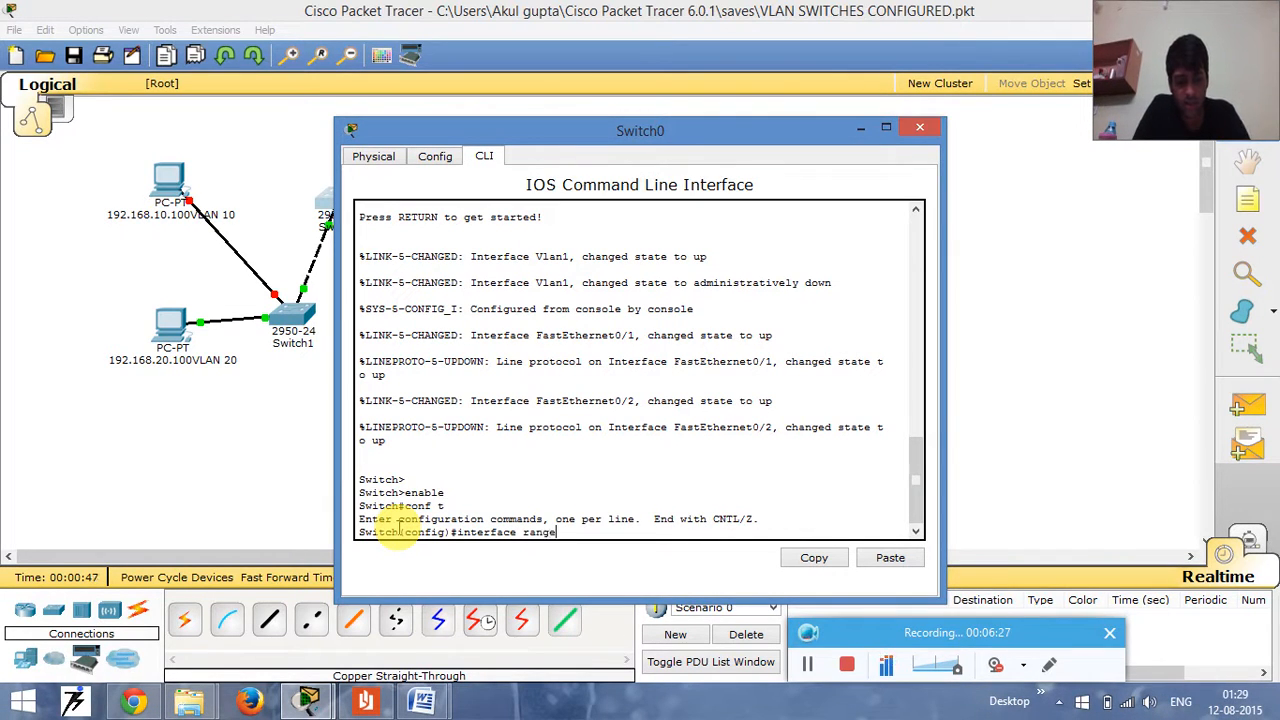
text( fa)
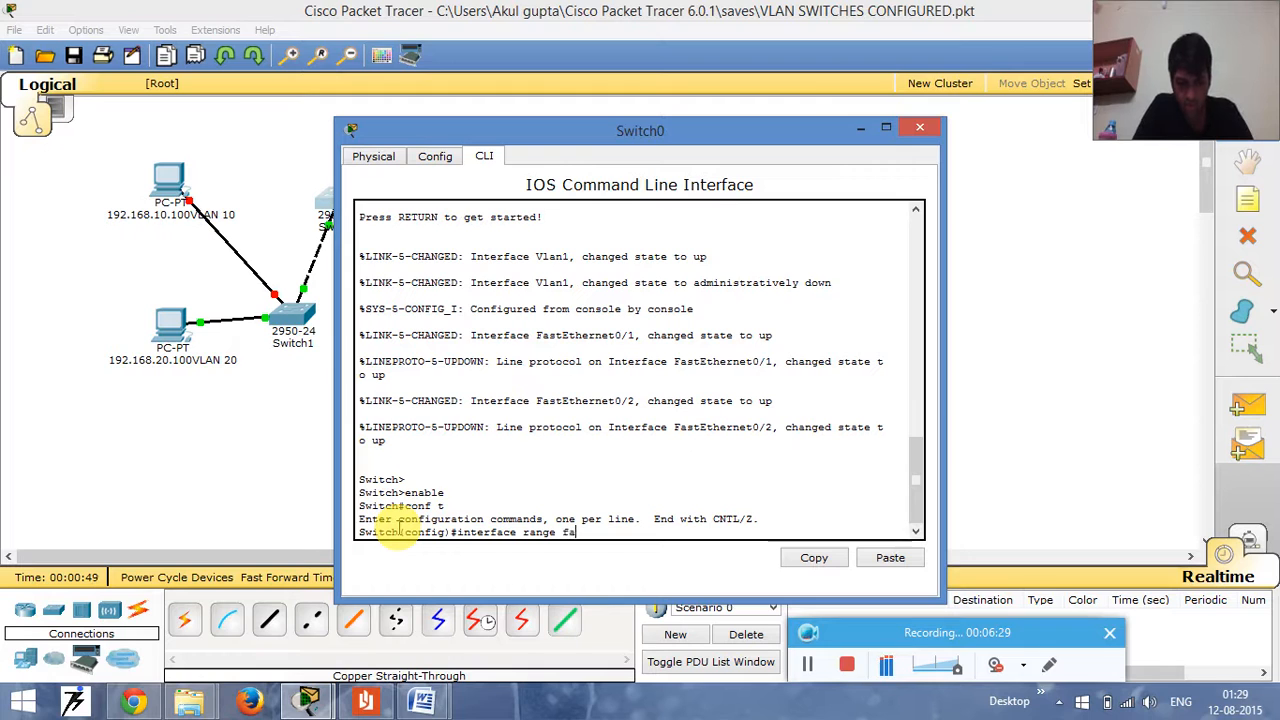
text(0/6-11)
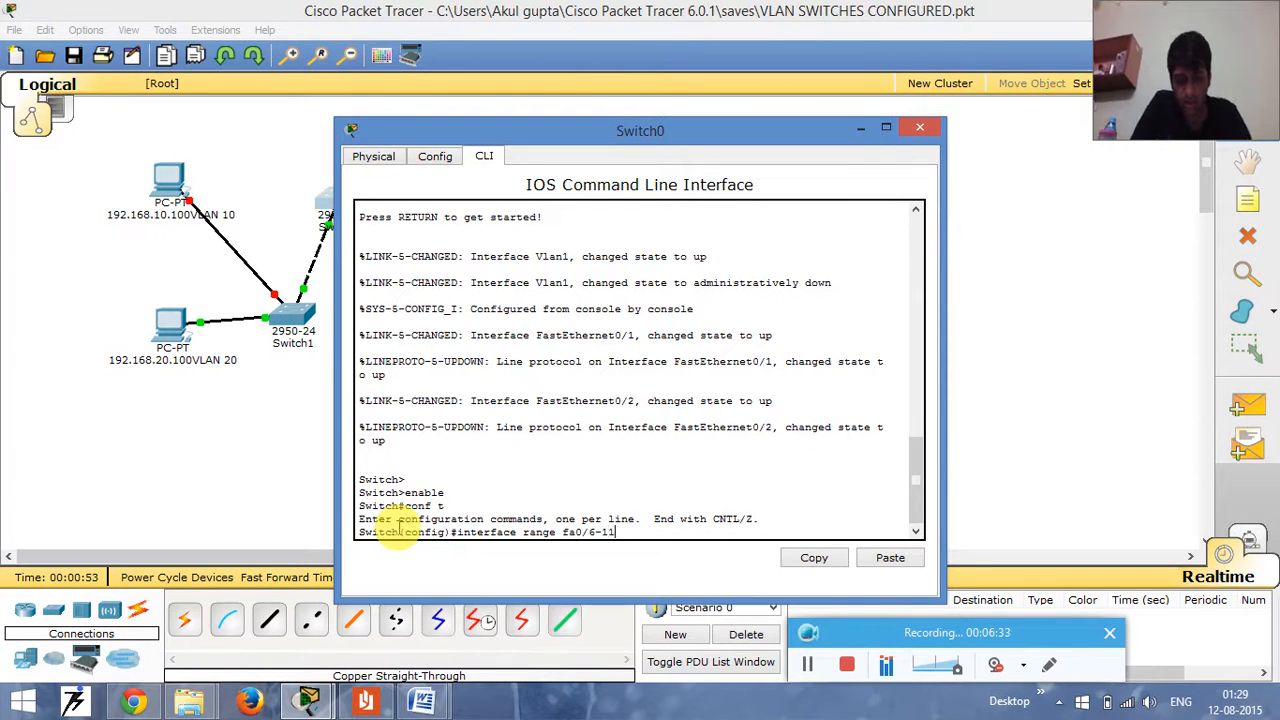
key(BackSpace)
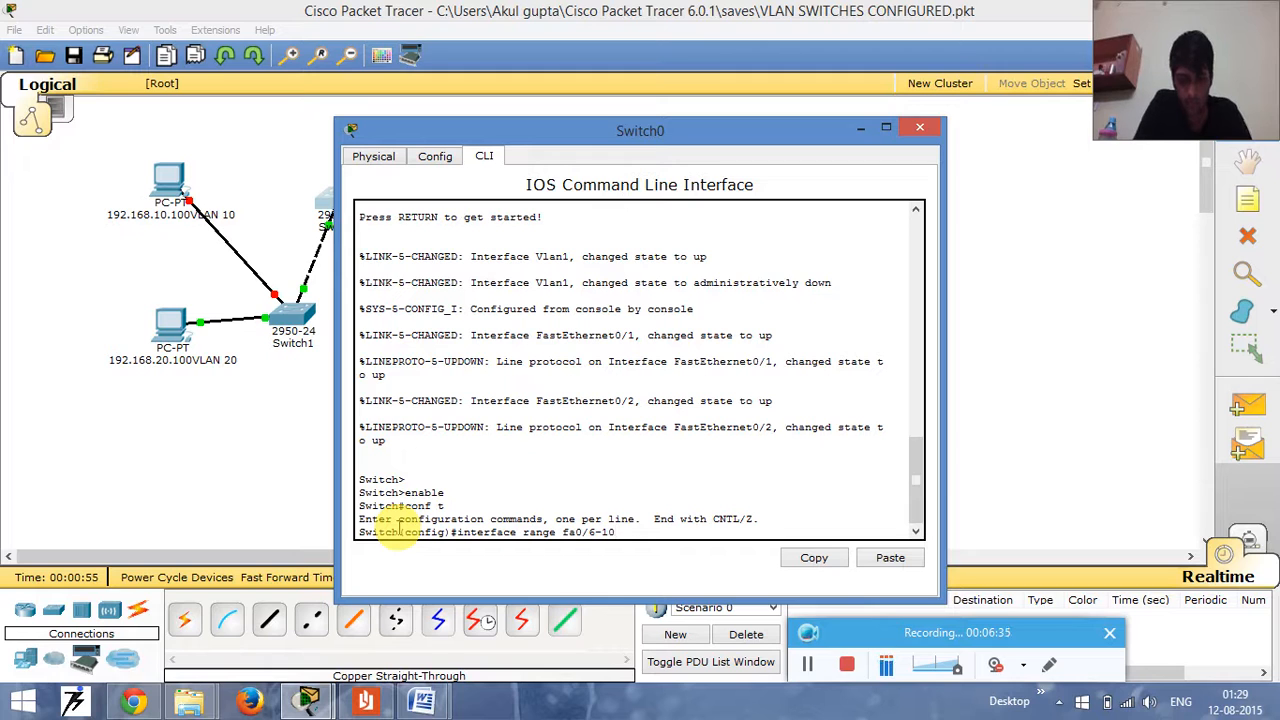
text(0)
key(Return)
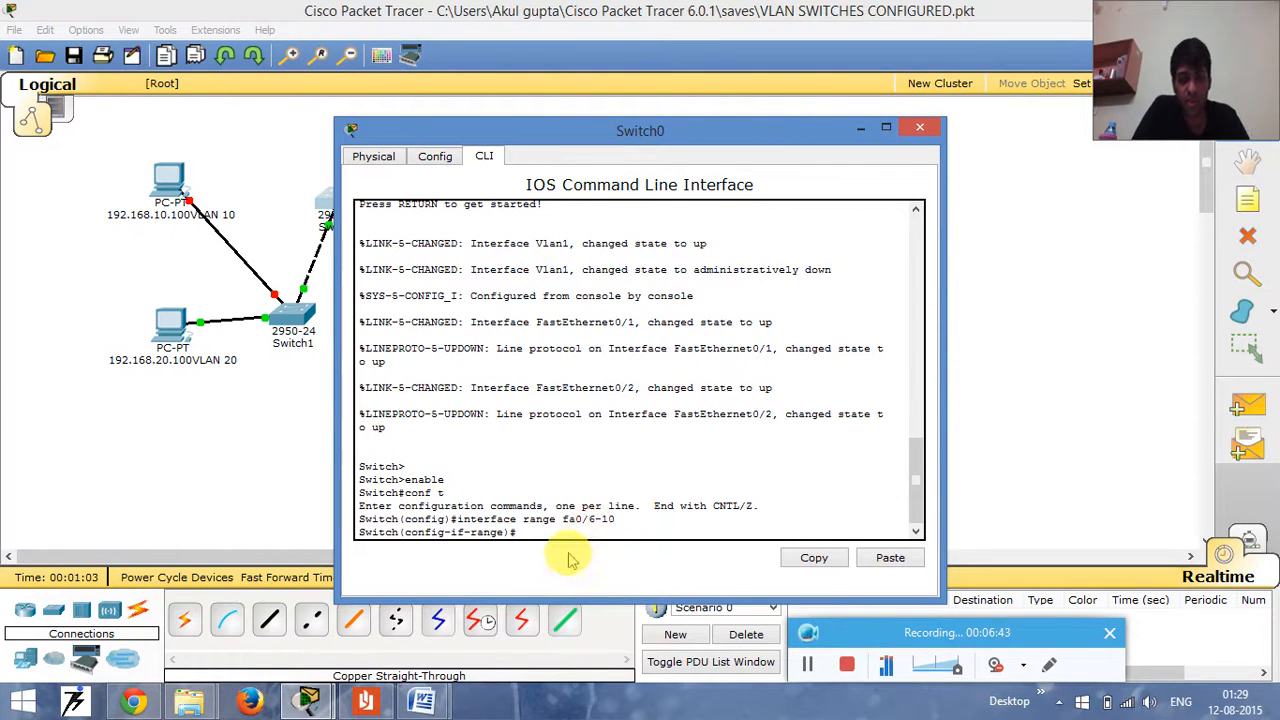
- Set the fa0/6-10 port range to access mode with switchport mode access
text(sw)
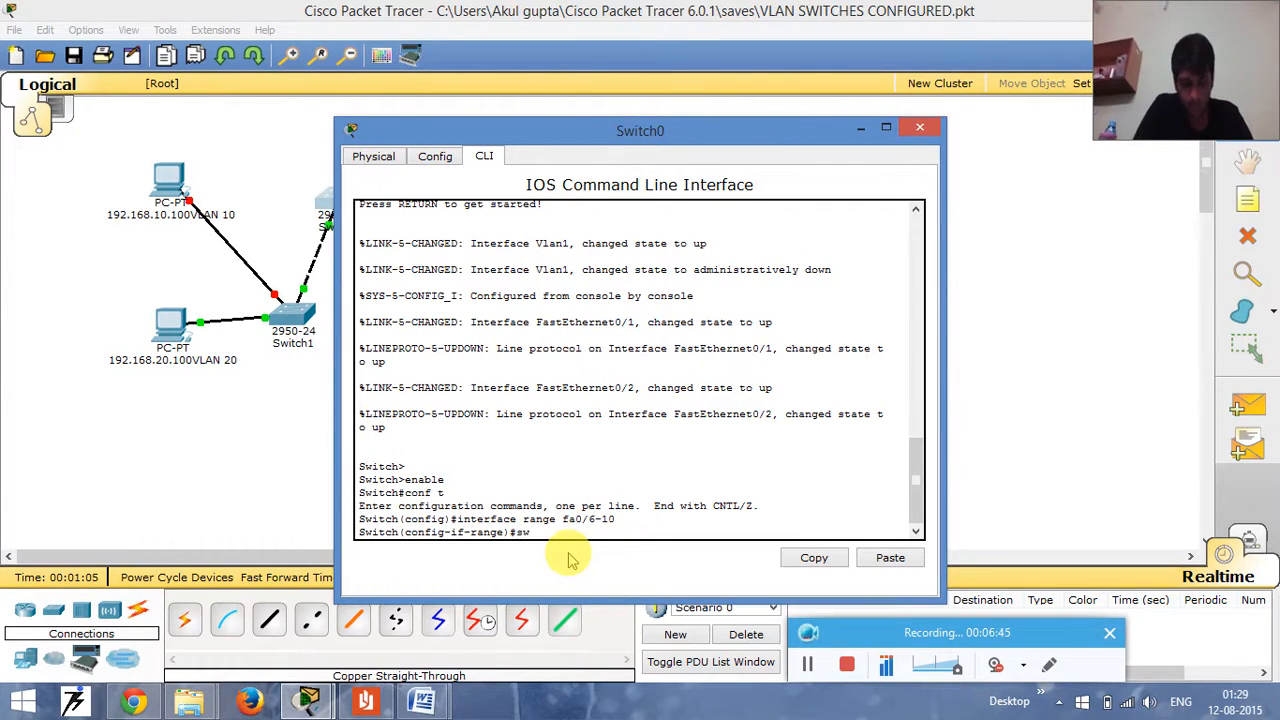
text(itch)
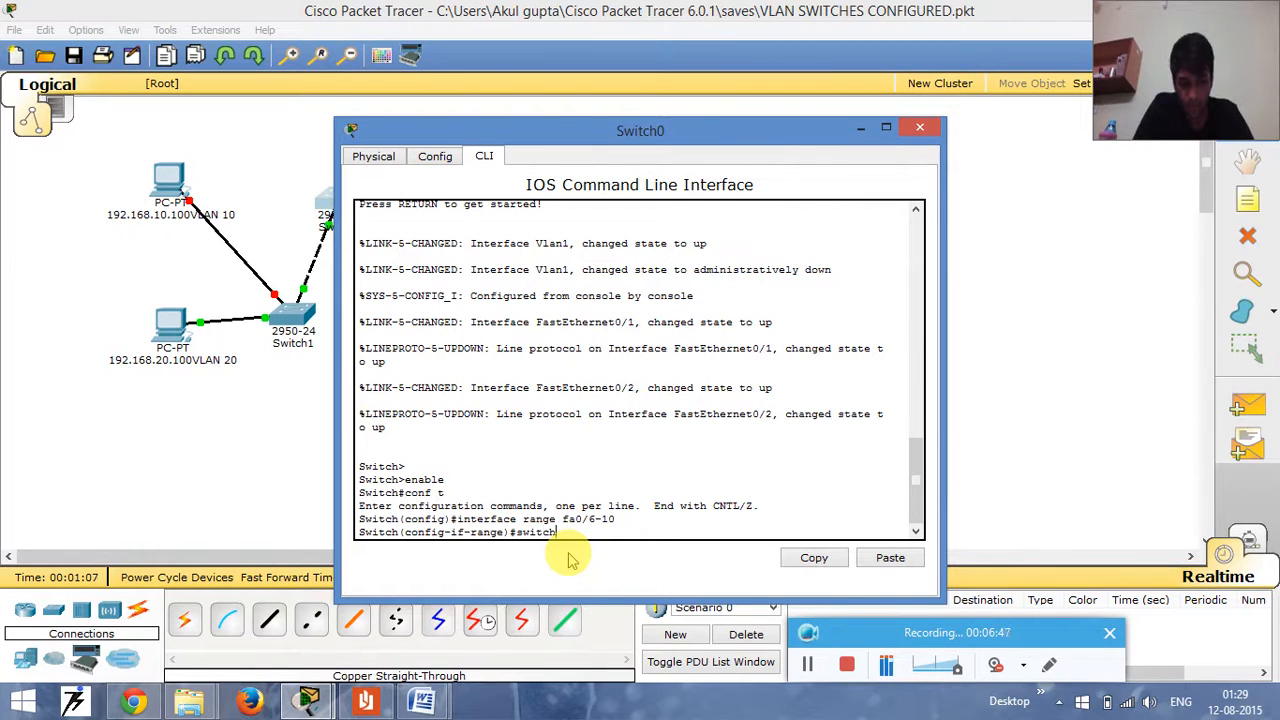
text(port )
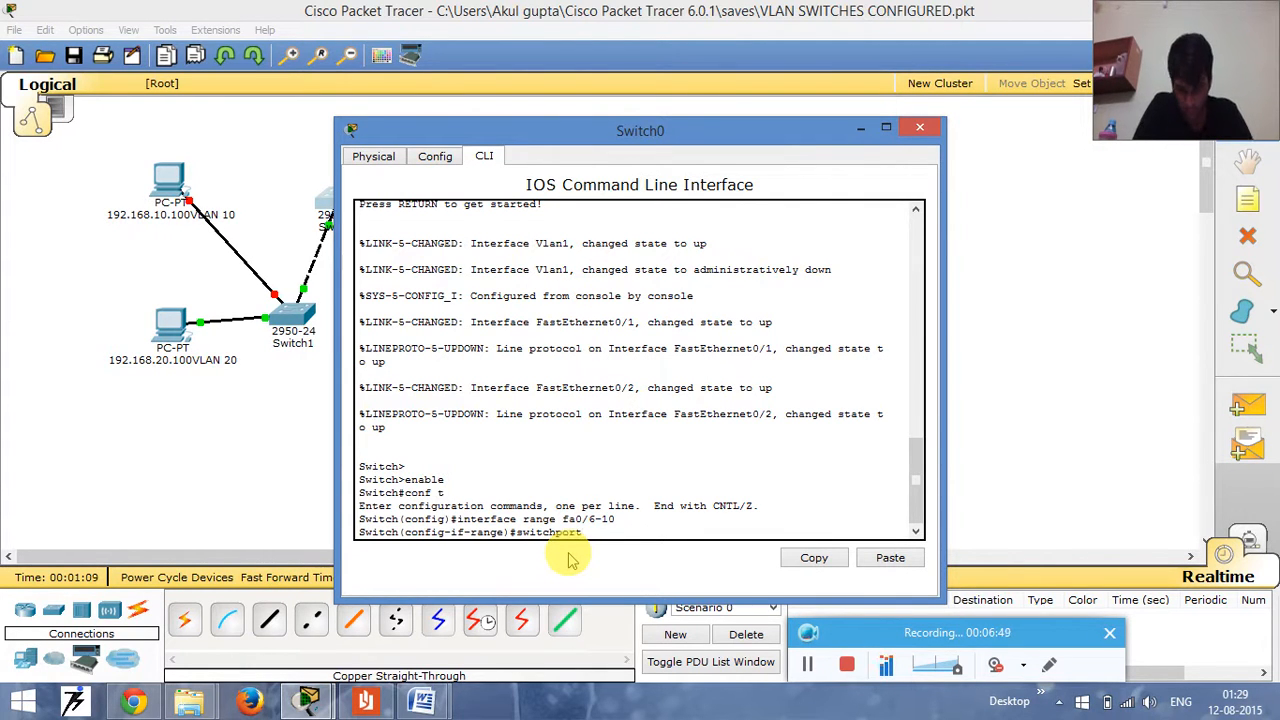
text(mode )
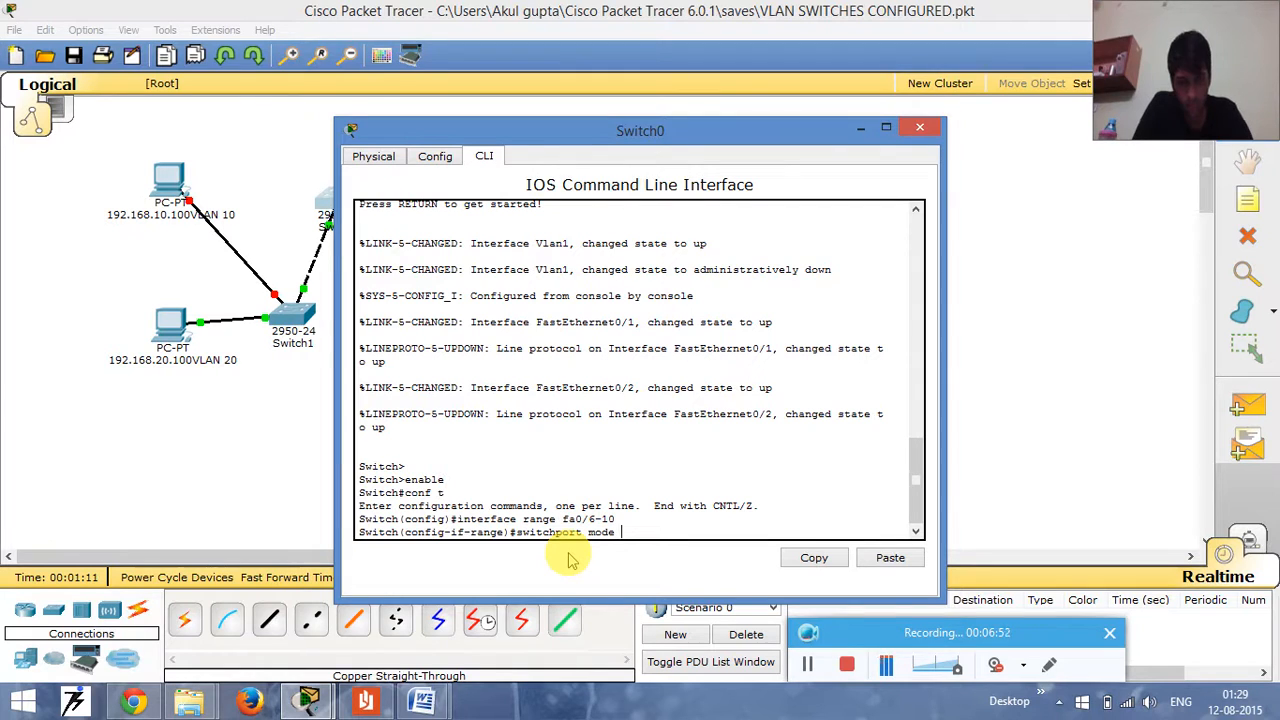
text(access)
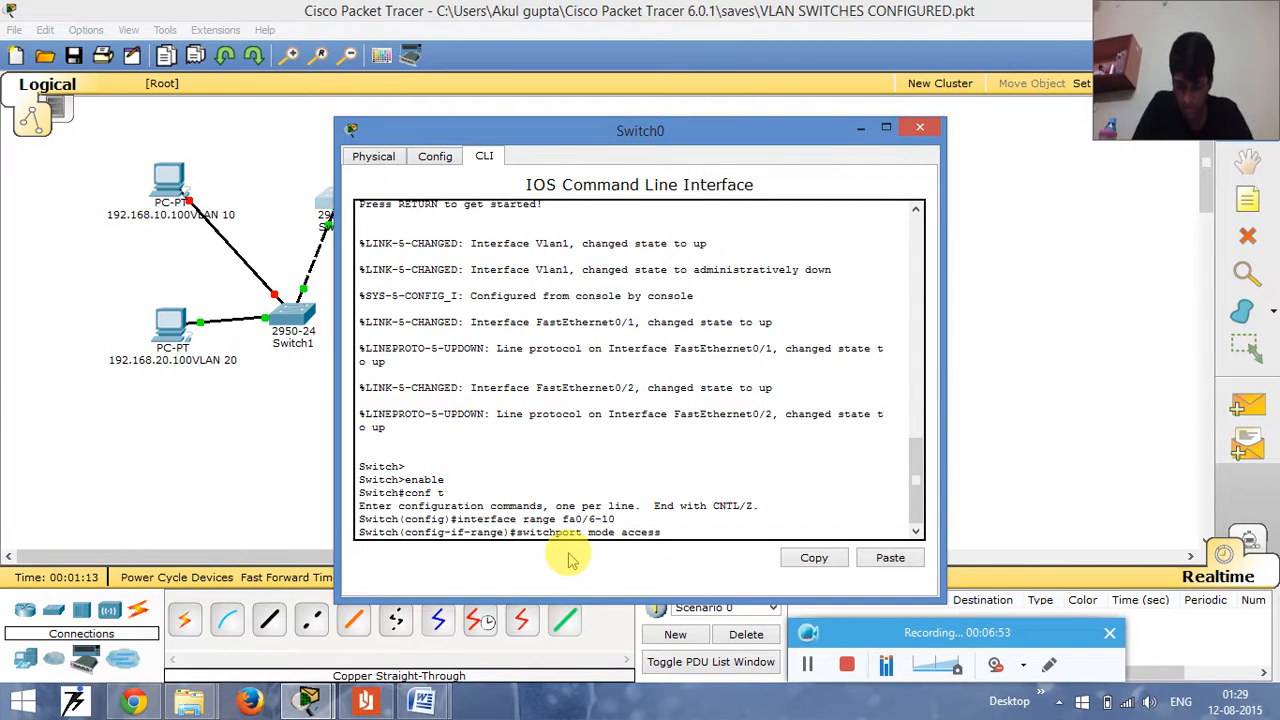
key(Return)
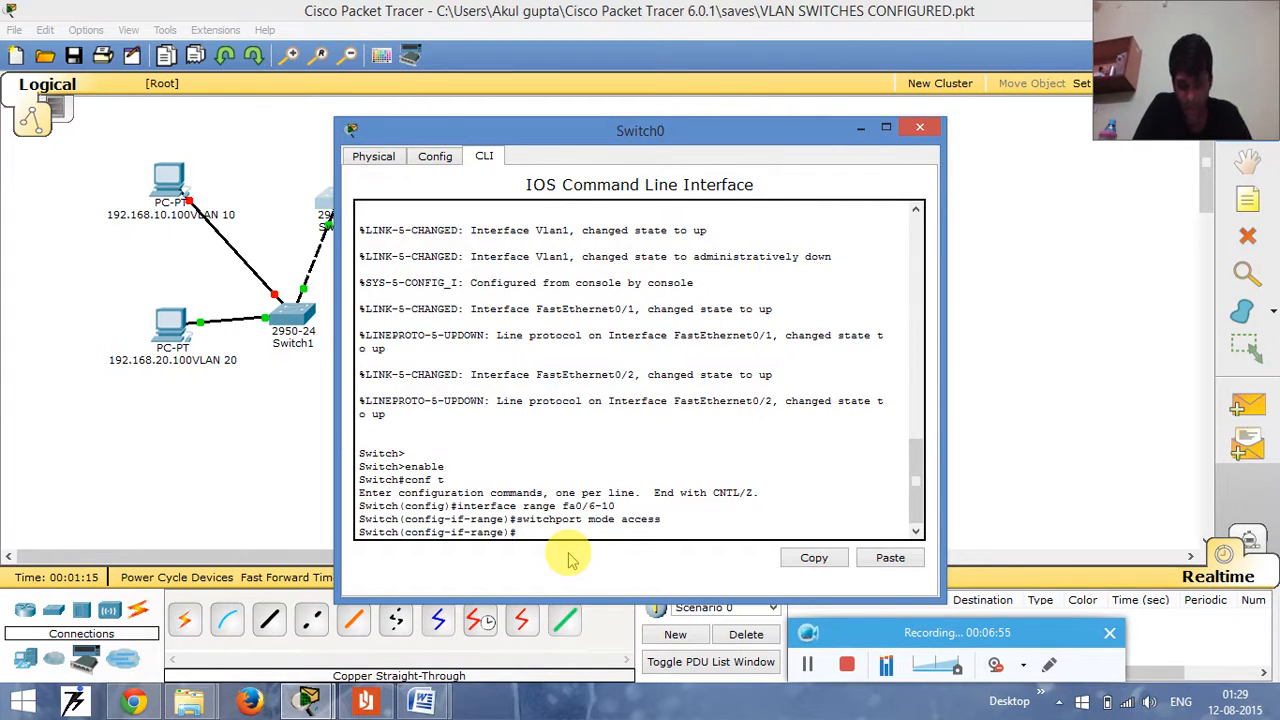
- Assign the fa0/6-10 port range on Switch0 to VLAN 10 with switchport access vlan 10
text(sw)
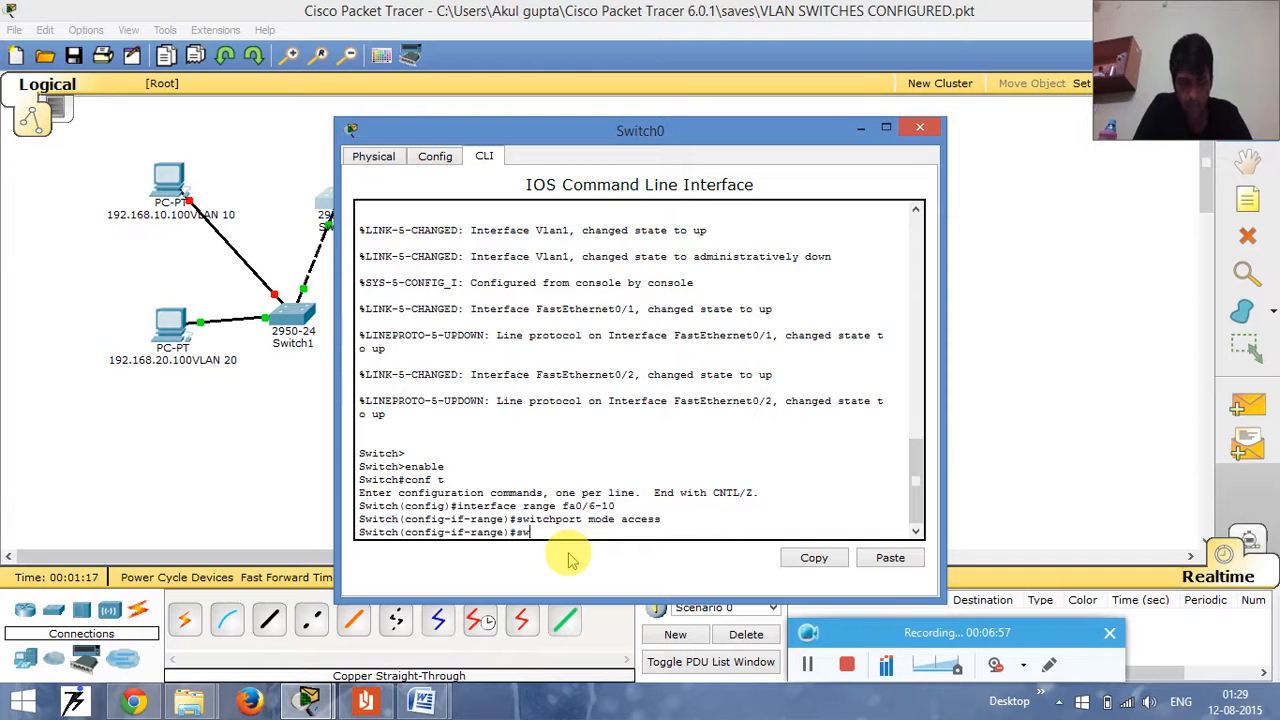
text(itch)
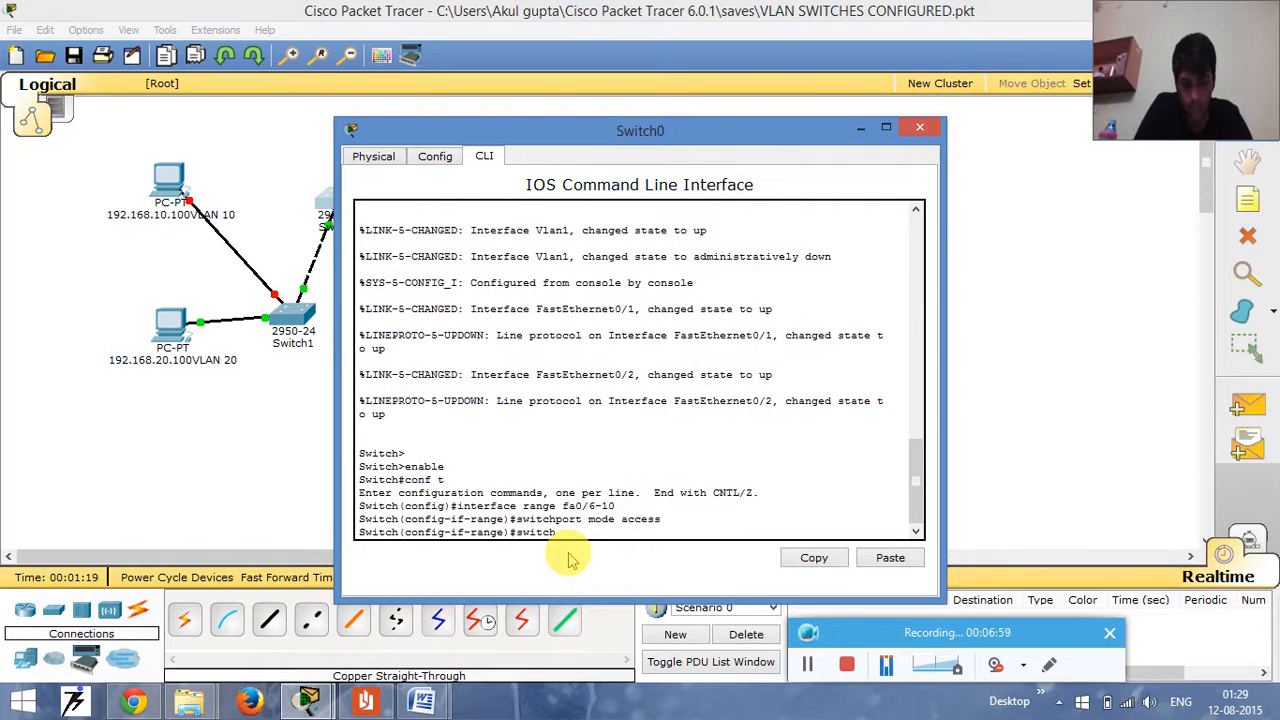
text(port a)
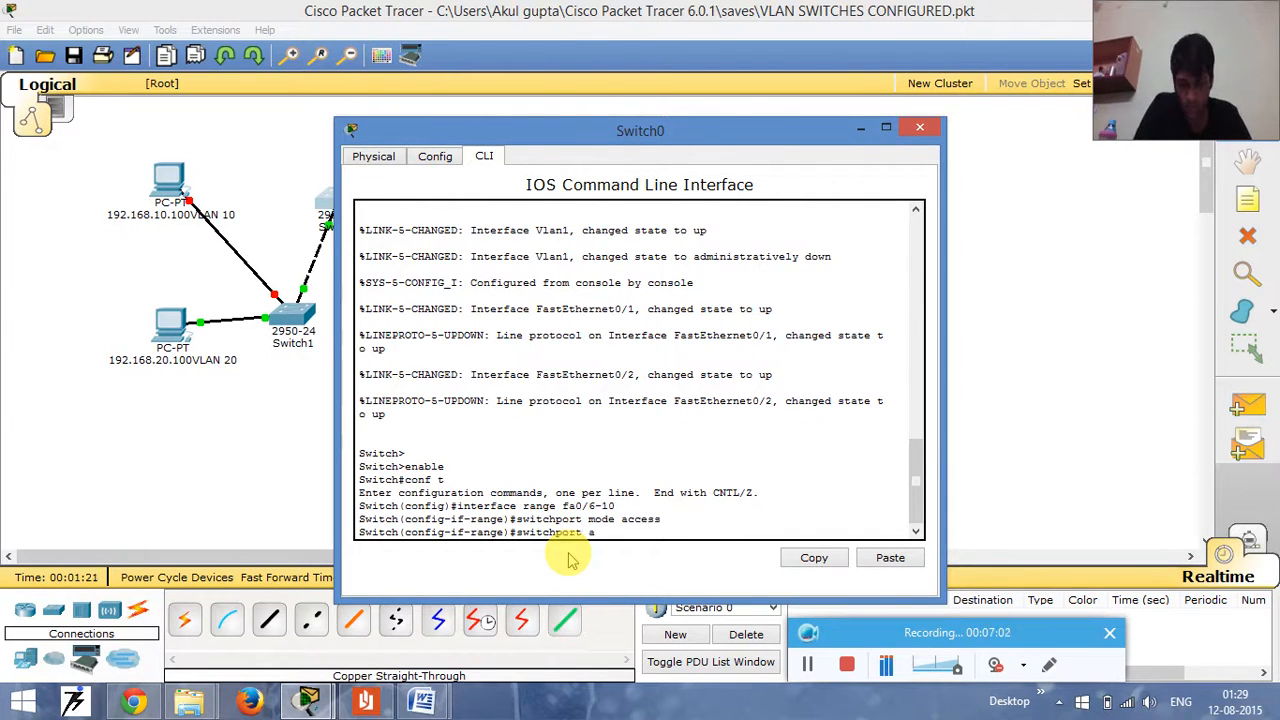
text(ccess valn)
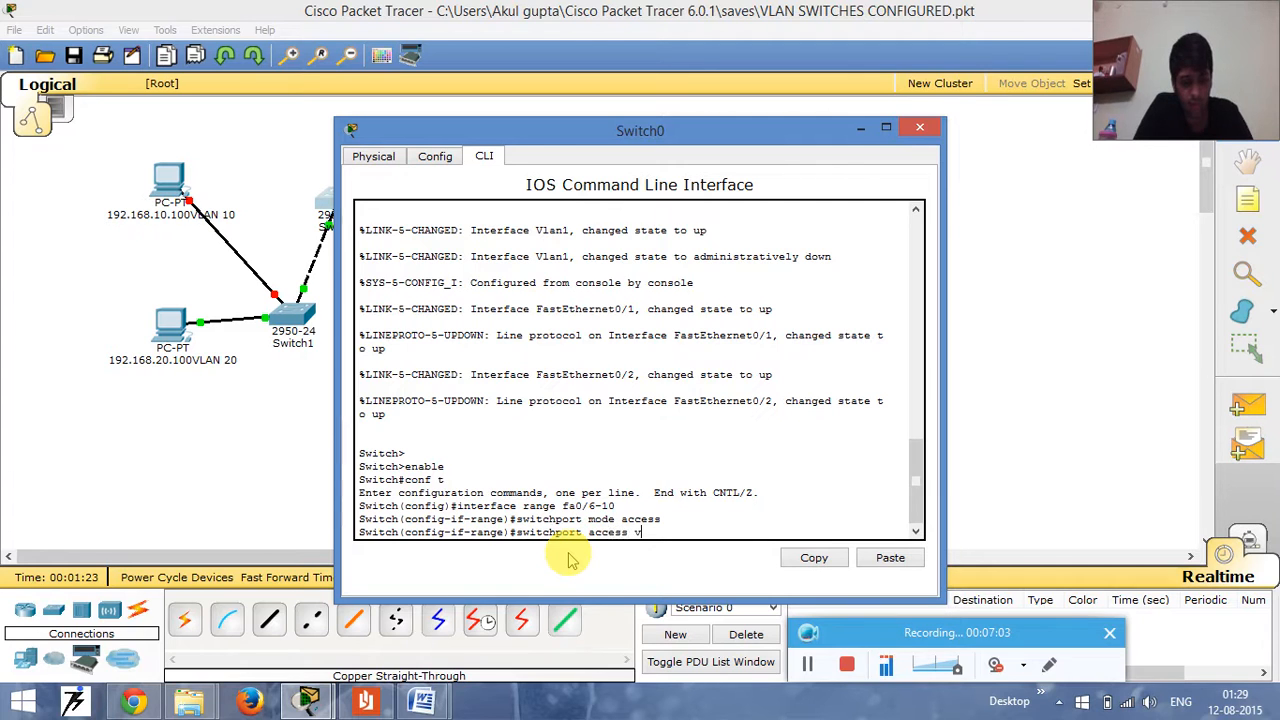
key(BackSpace)
key(BackSpace)
key(BackSpace)
key(BackSpace)
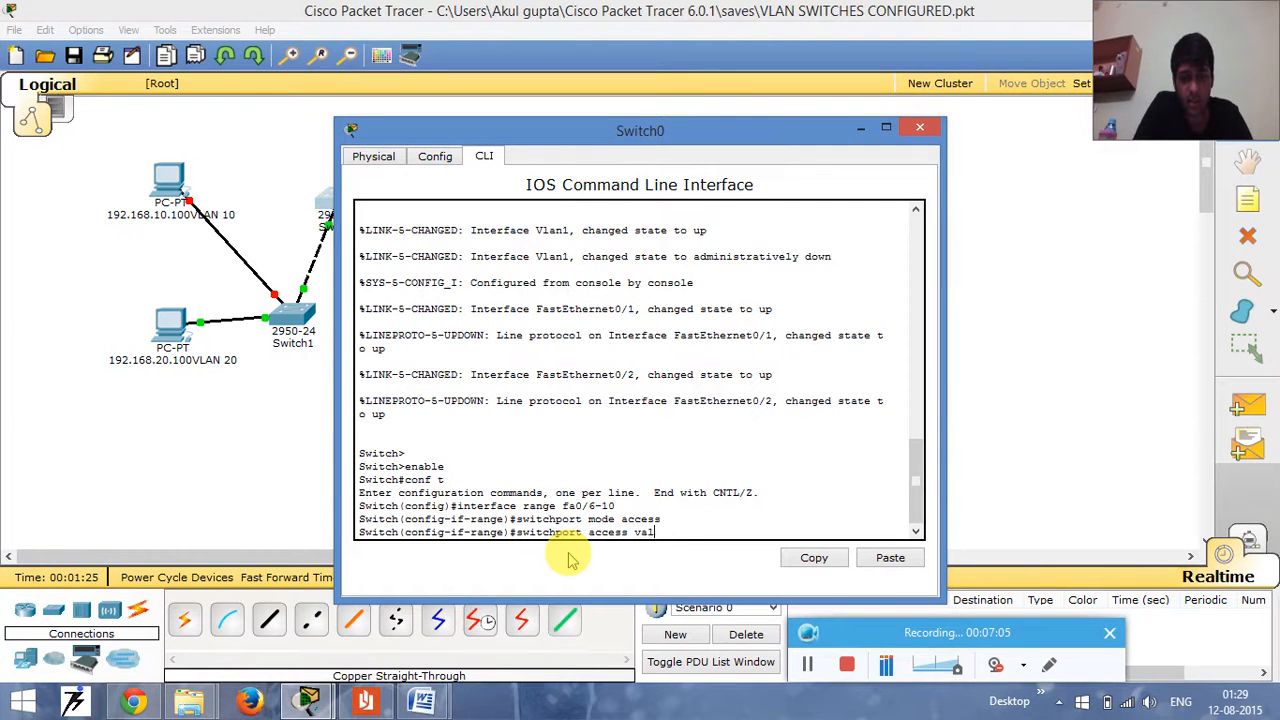
text(lan 10)
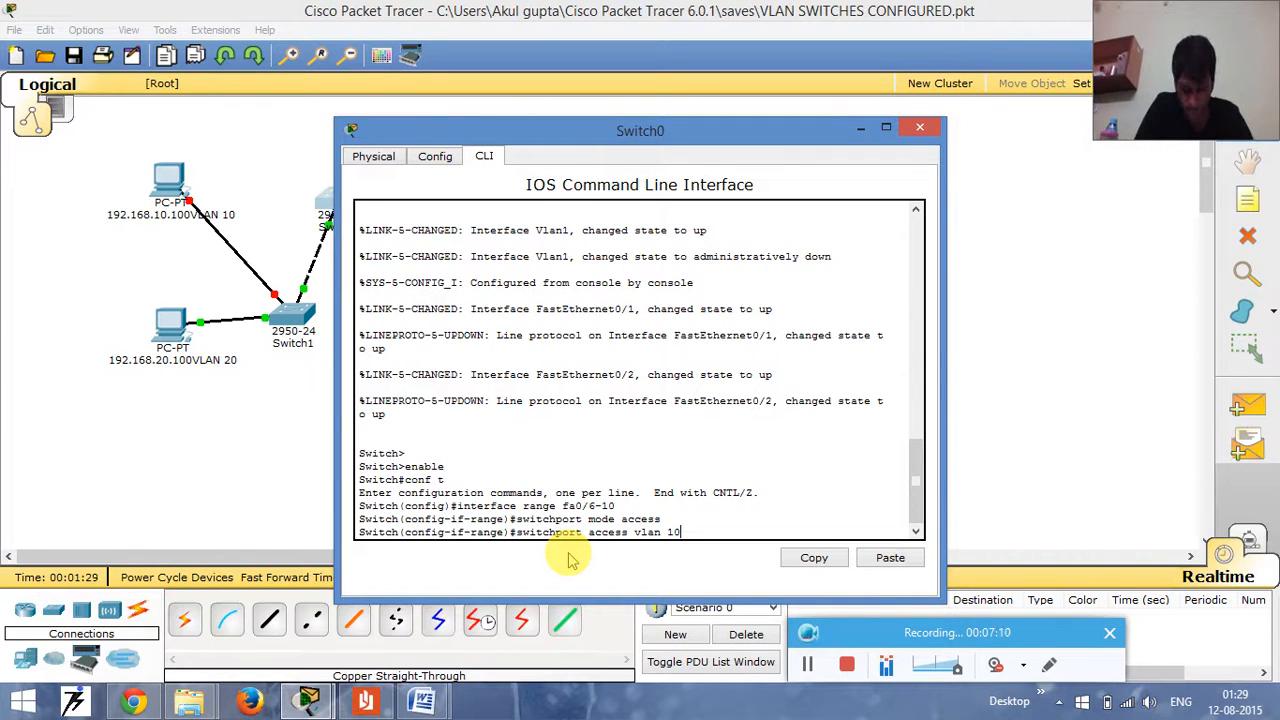
key(Return)
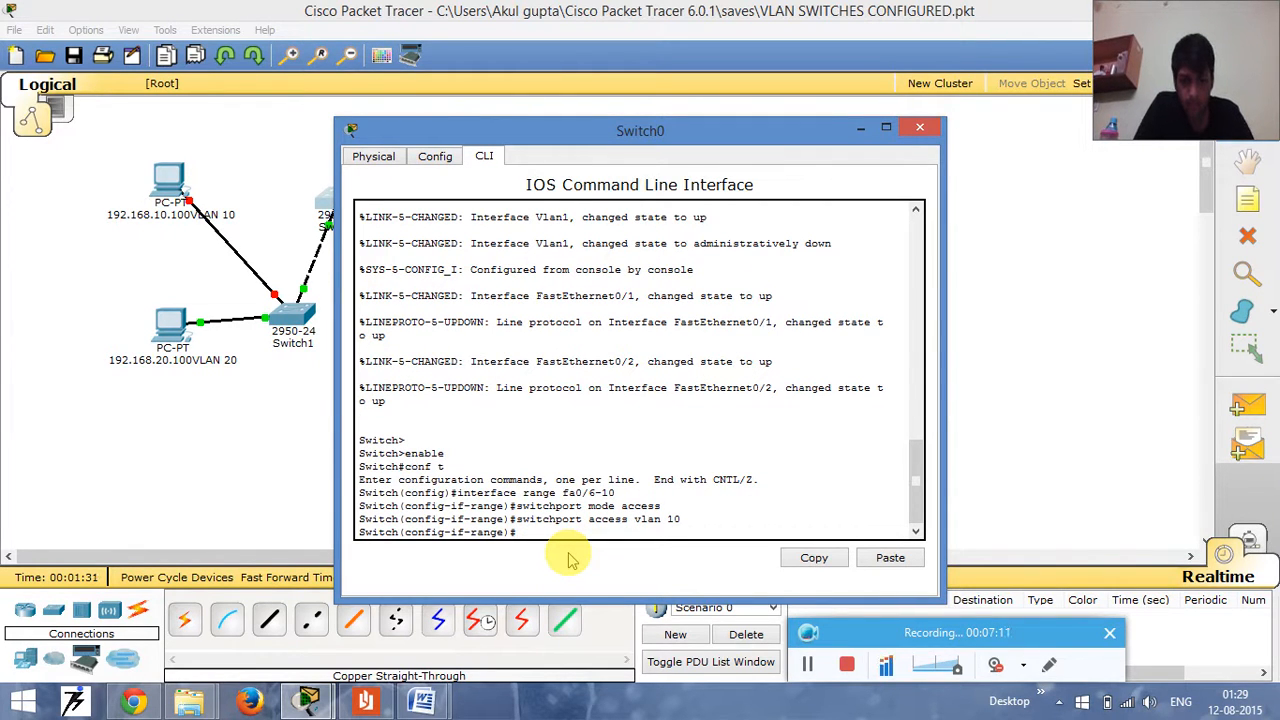
- Enter interface range configuration for ports fa0/11-17 on Switch0
key(Up)
key(Up)
key(Up)
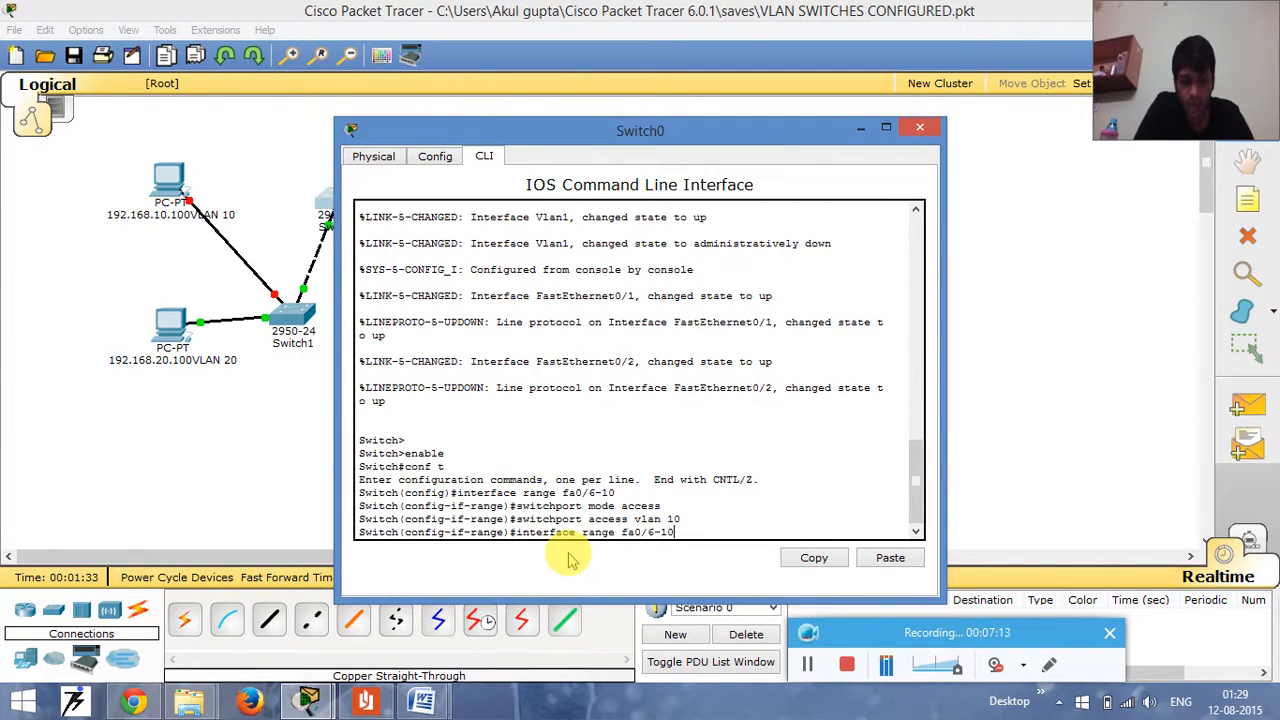
key(BackSpace)
key(BackSpace)
key(BackSpace)
key(BackSpace)
text(11-17)
key(Return)
- Set the fa0/11-17 port range to access mode and assign it to VLAN 20 with switchport access vlan 20
key(Up)
key(Up)
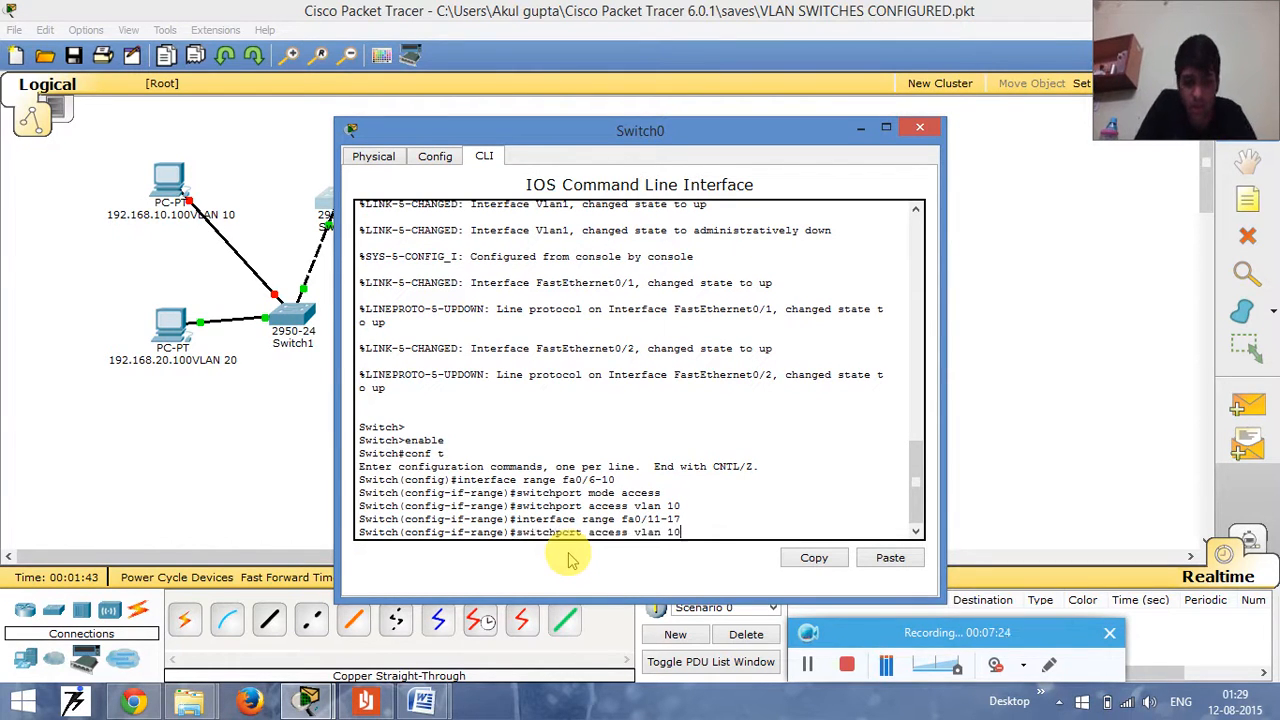
key(Up)
key(Return)
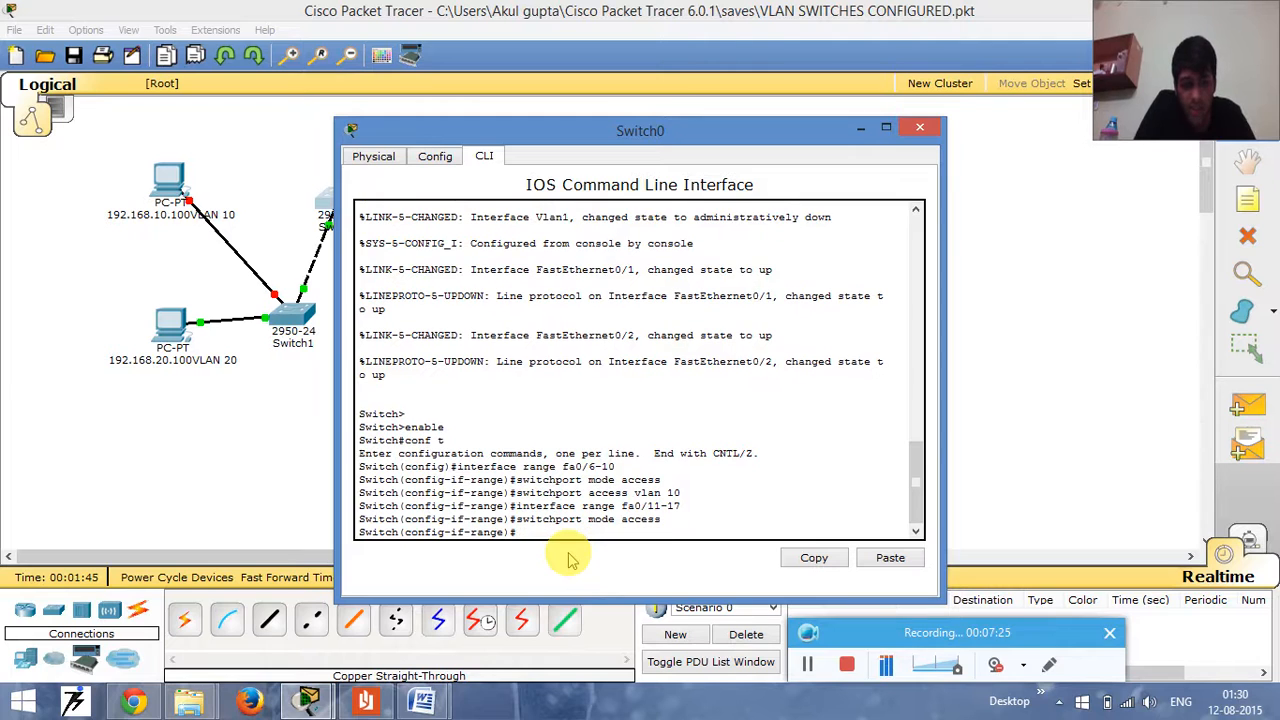
key(Up)
key(Up)
key(Up)
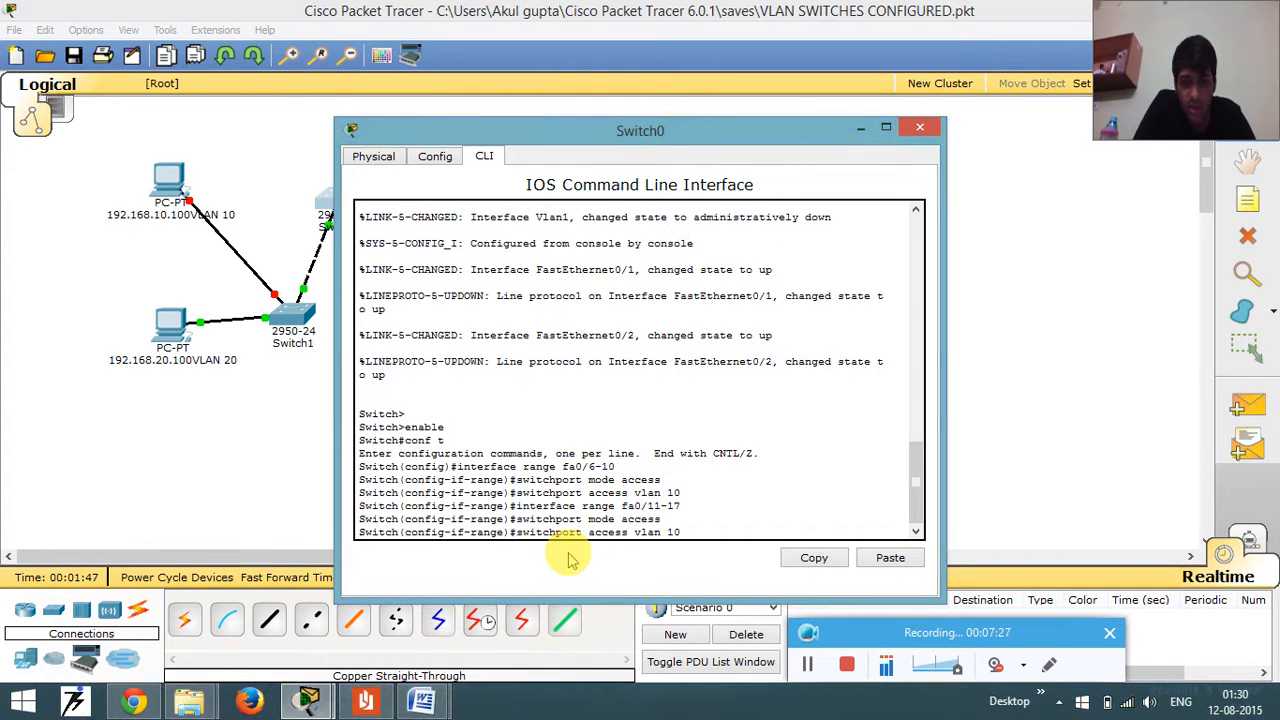
key(BackSpace)
key(BackSpace)
text(20)
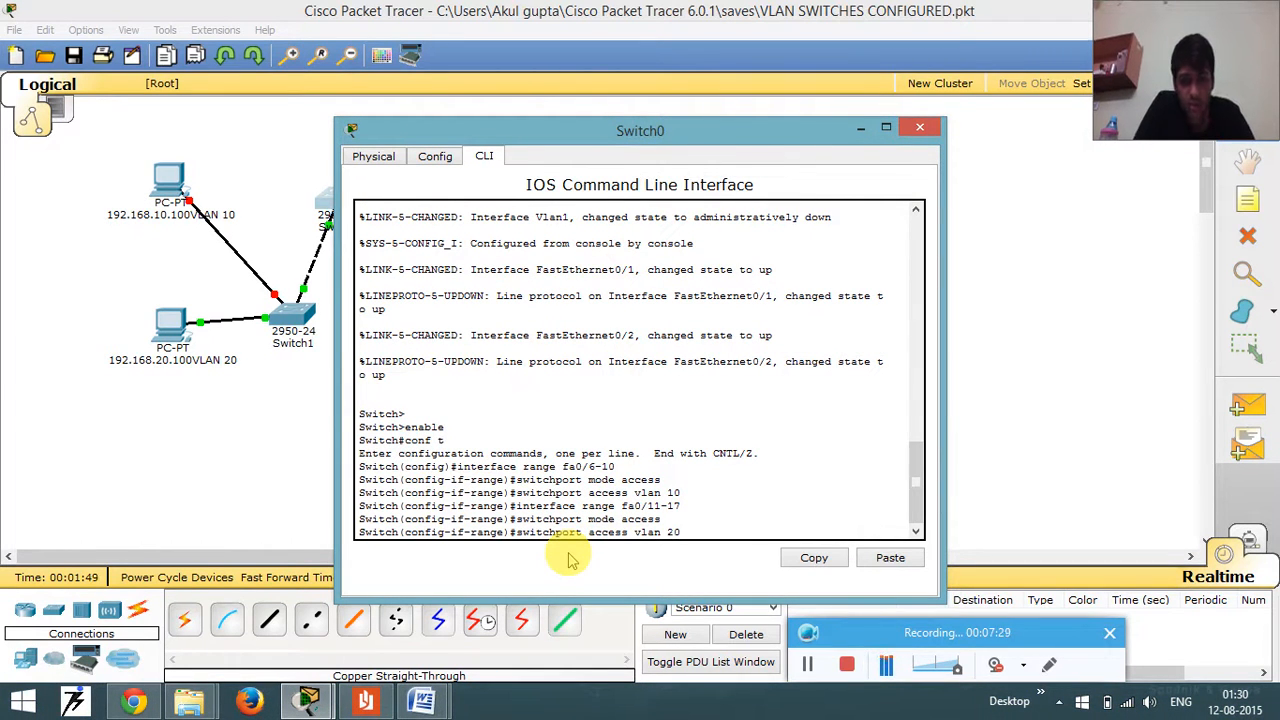
key(Return)
- Enable the fa0/11-17 ports with no shutdown and exit back to Switch0's privileged mode
text(no shutdown)
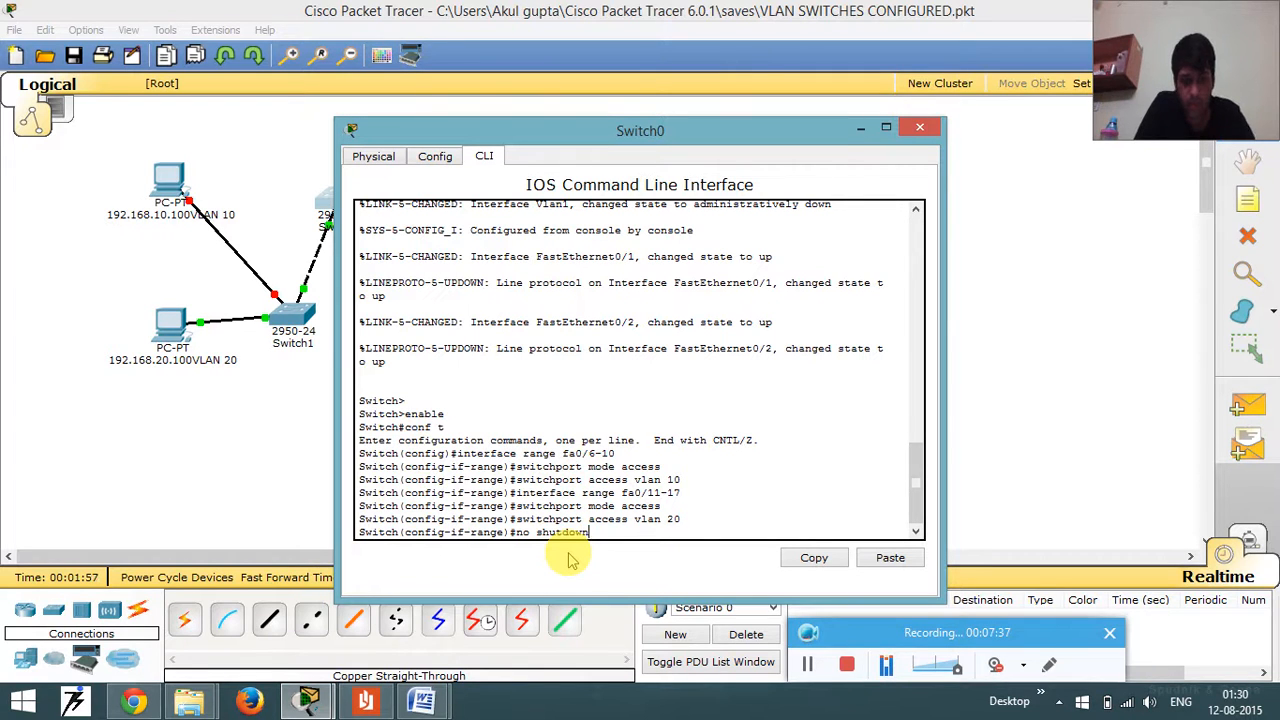
key(Return)
text(exit)
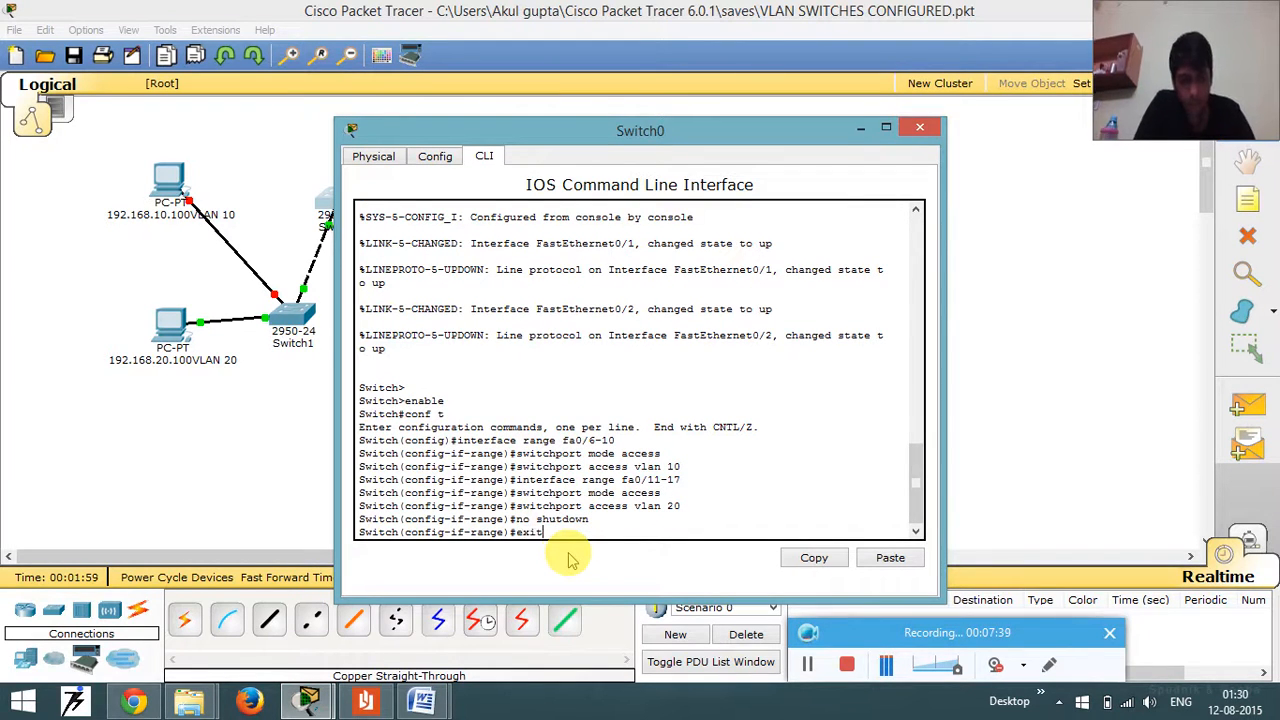
key(Return)
text(exit)
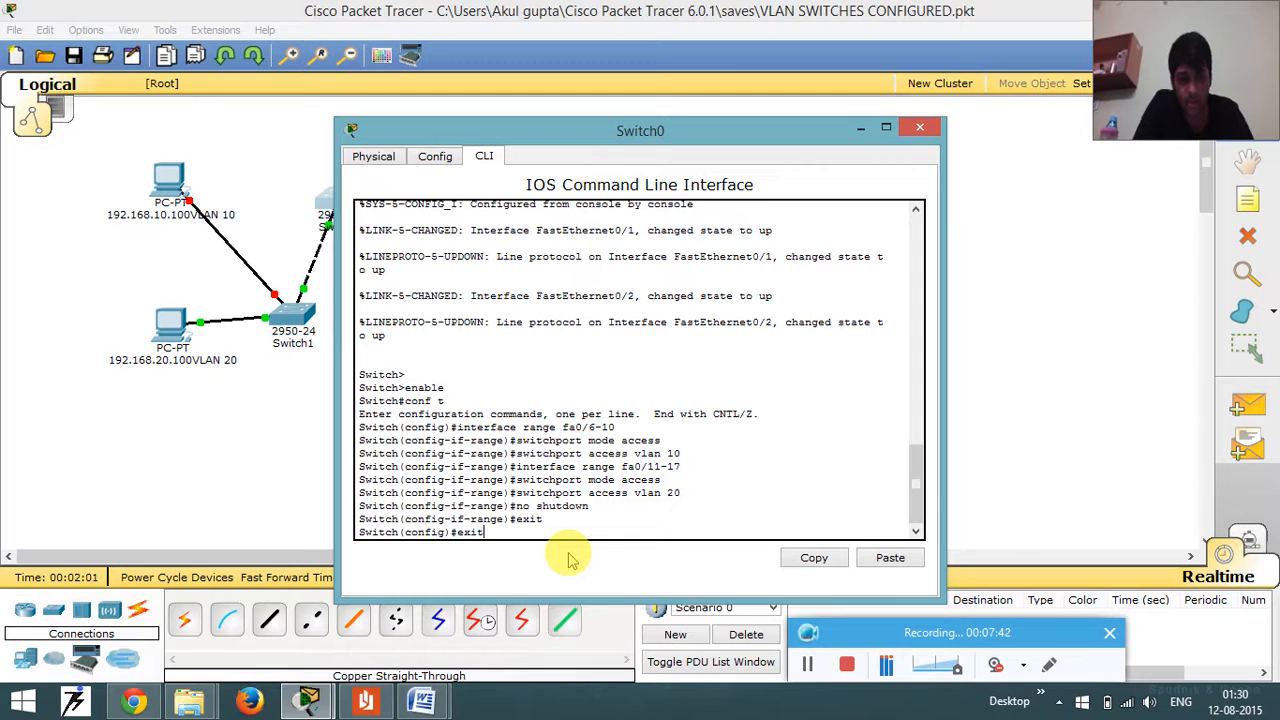
key(Return)
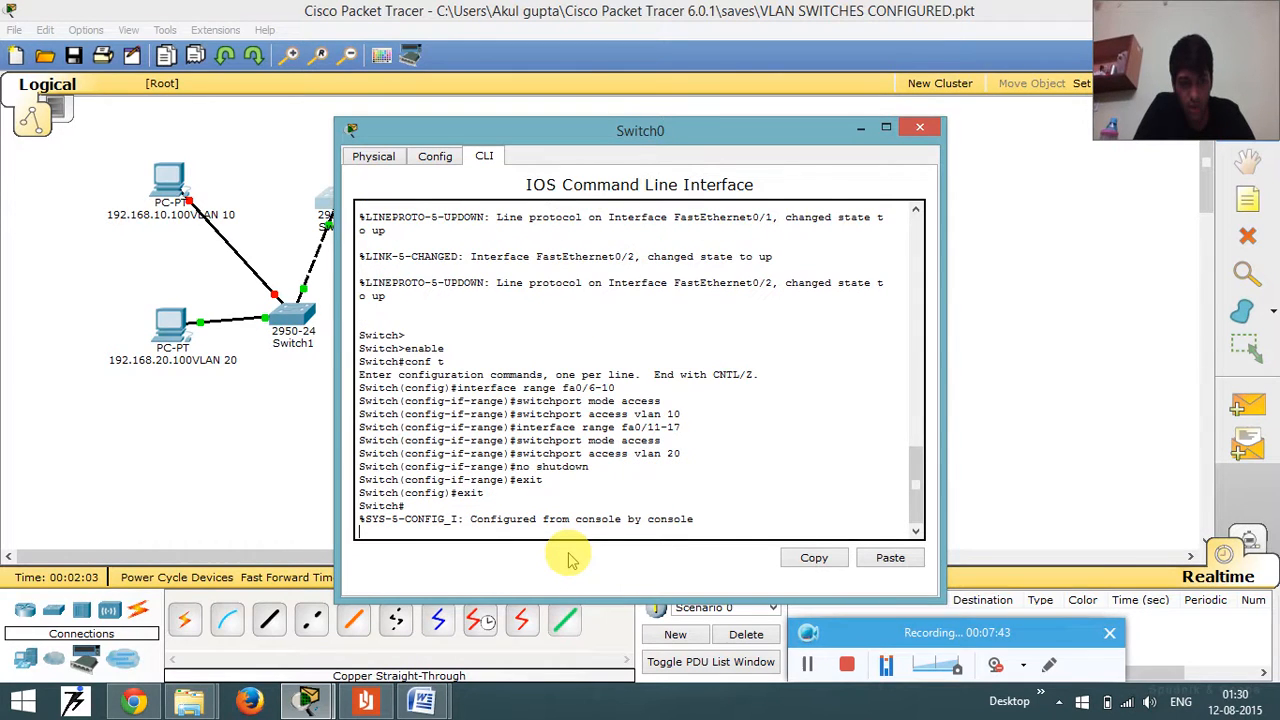
key(Return)
key(Return)
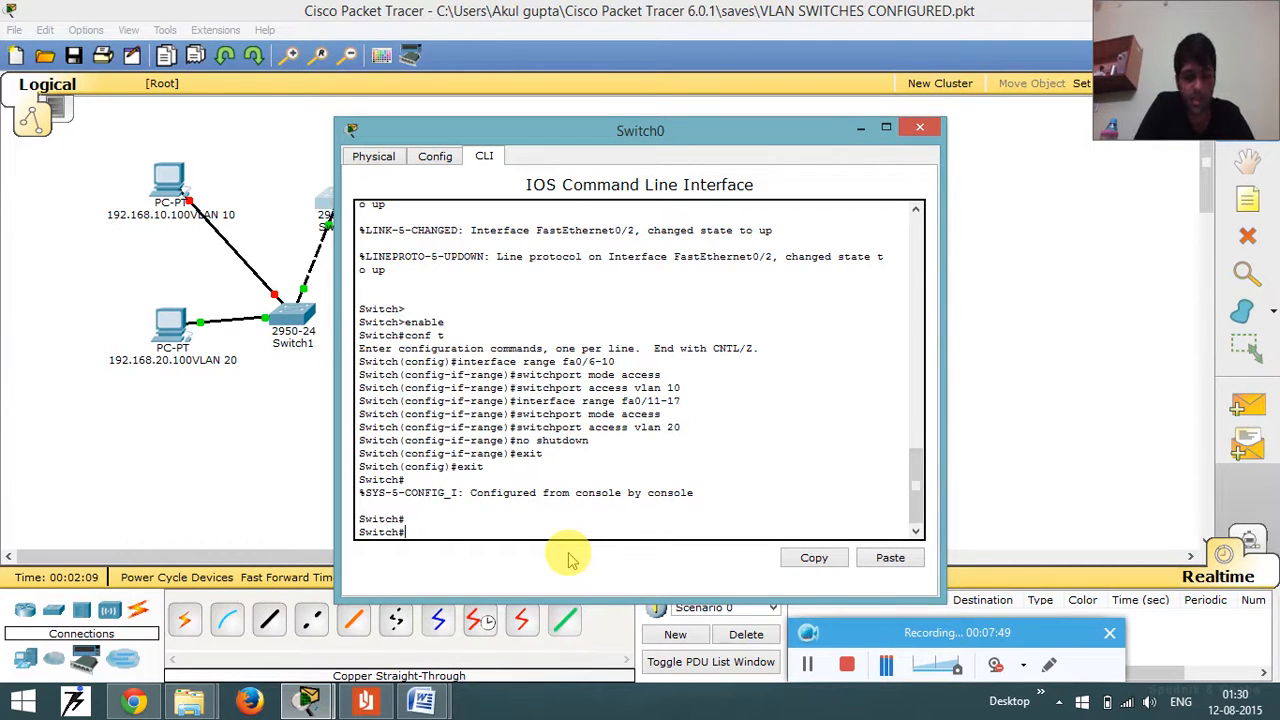
- Check Switch0's VLAN port assignments with show vlan brief and close its configuration window
text(sh)
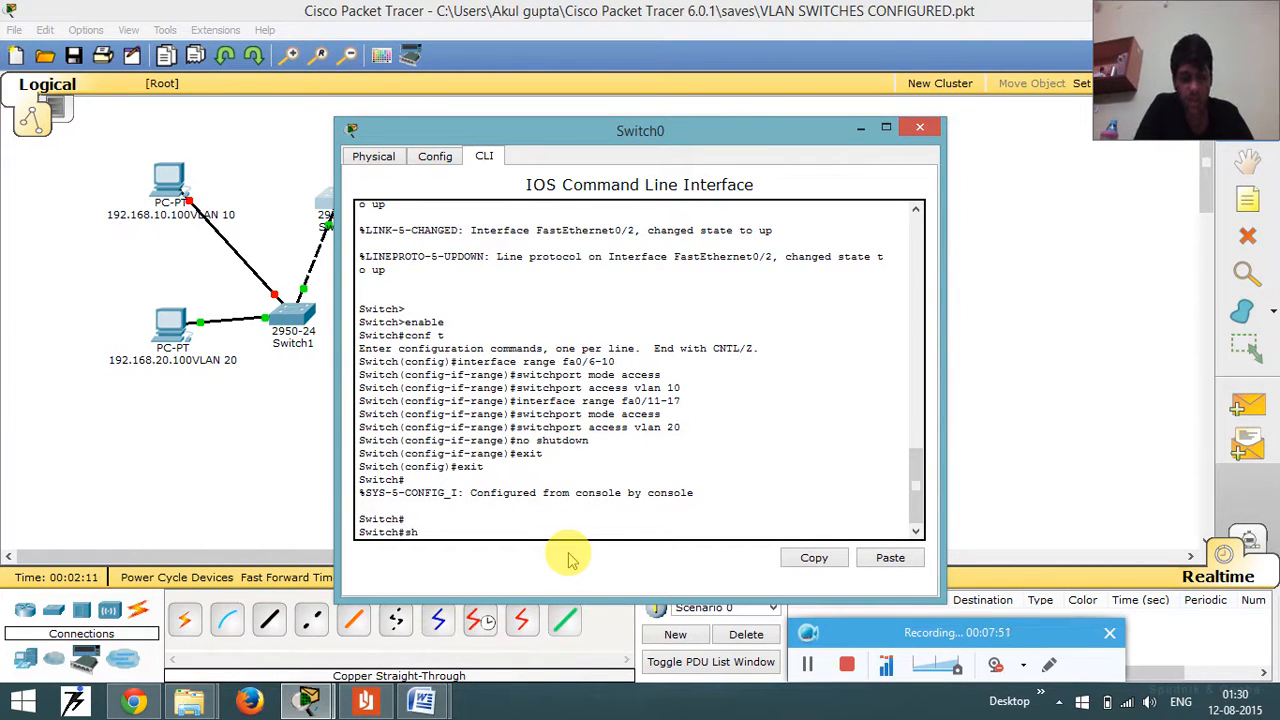
text(ow vlan)
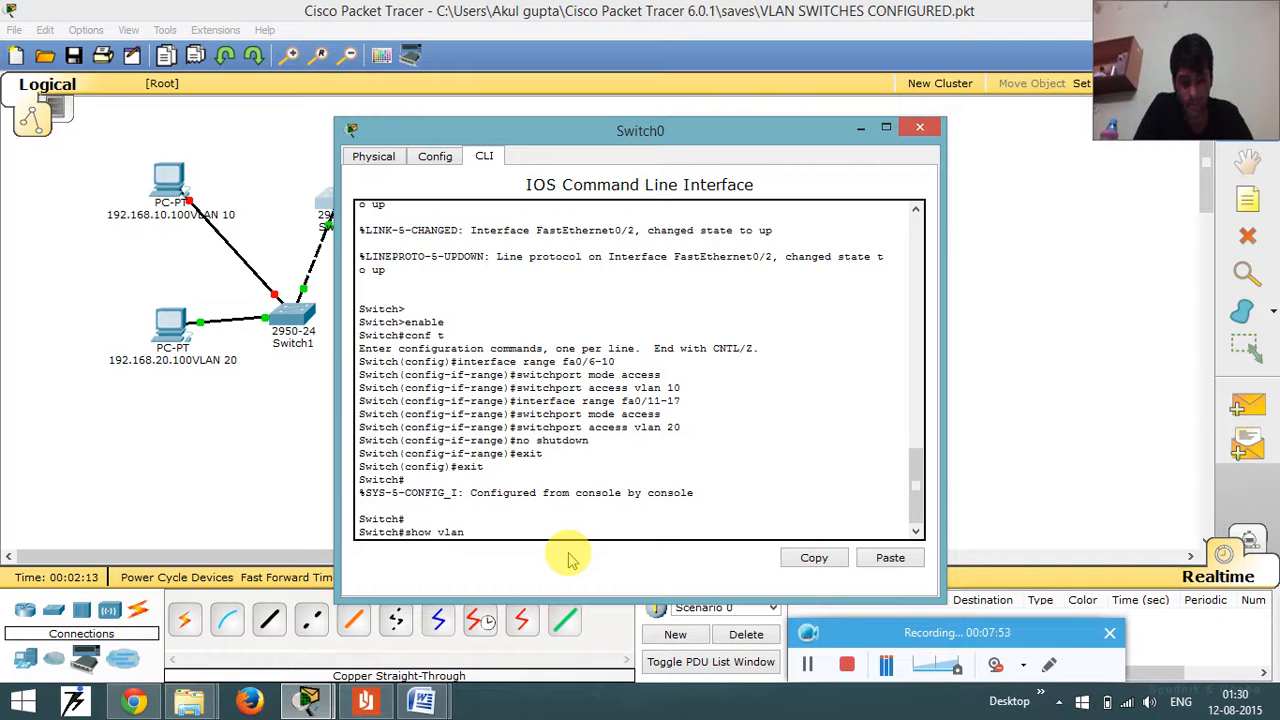
text( brief)
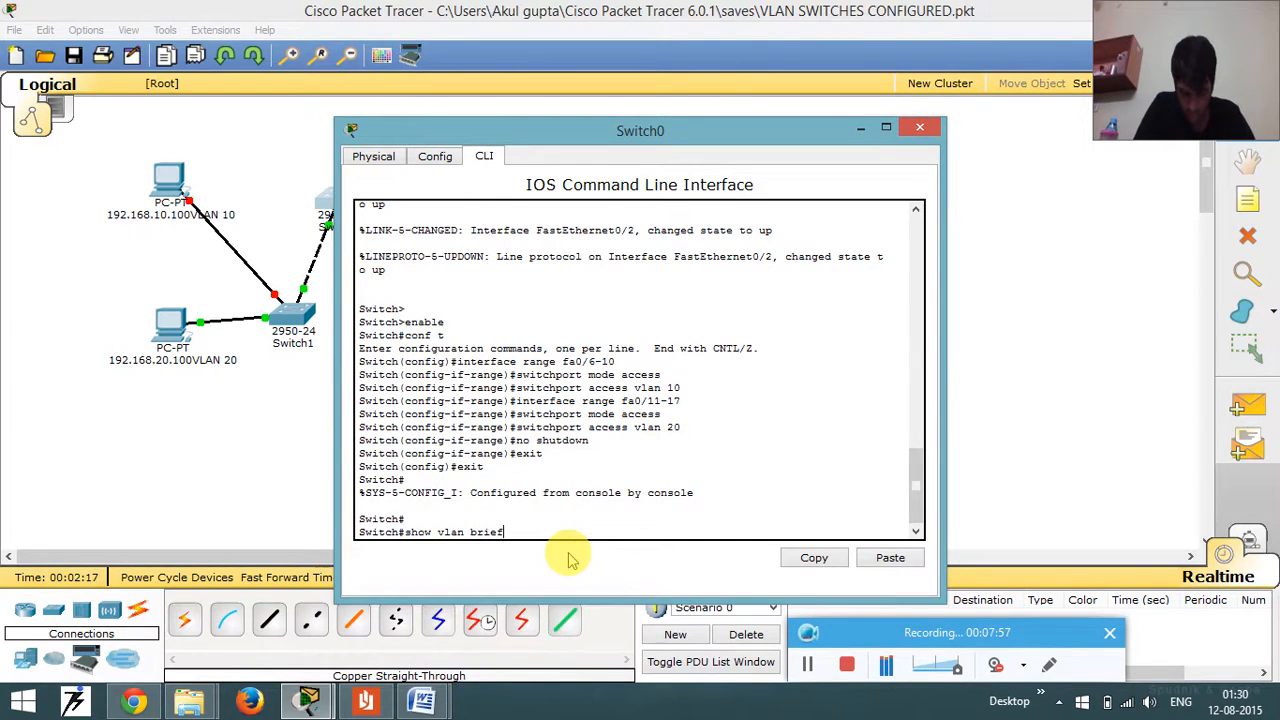
key(Return)
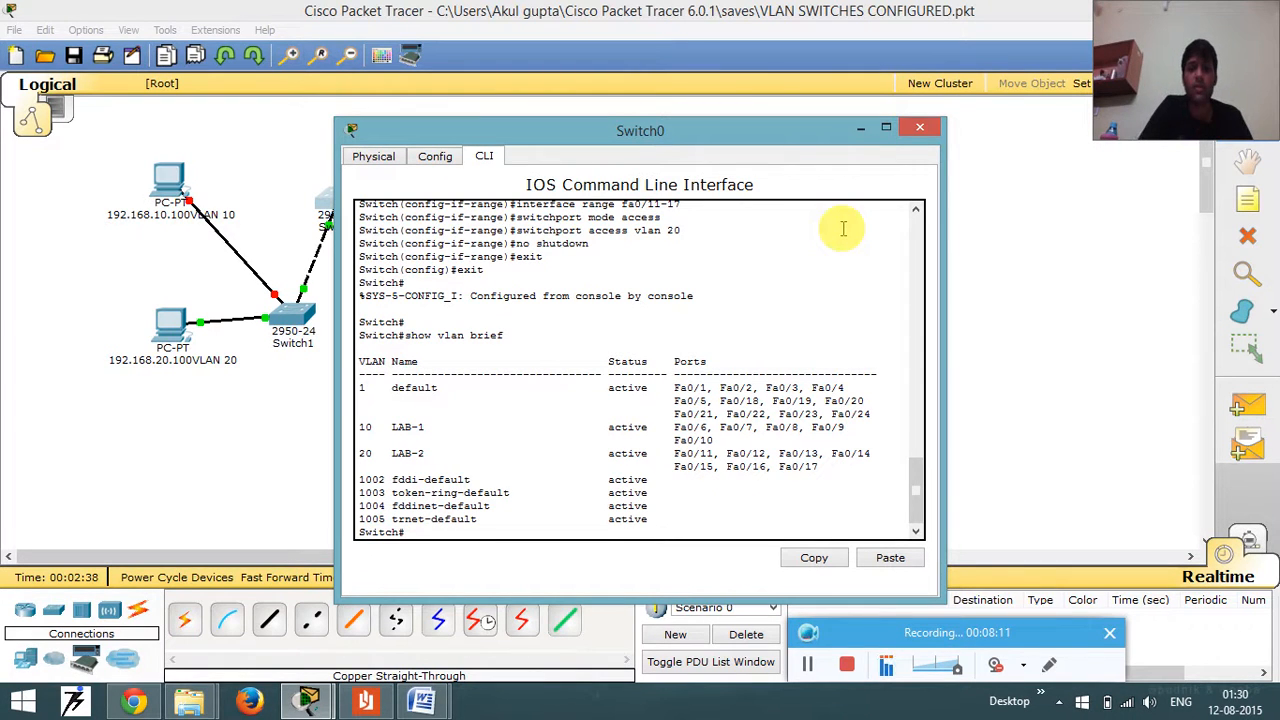
click(922, 131)
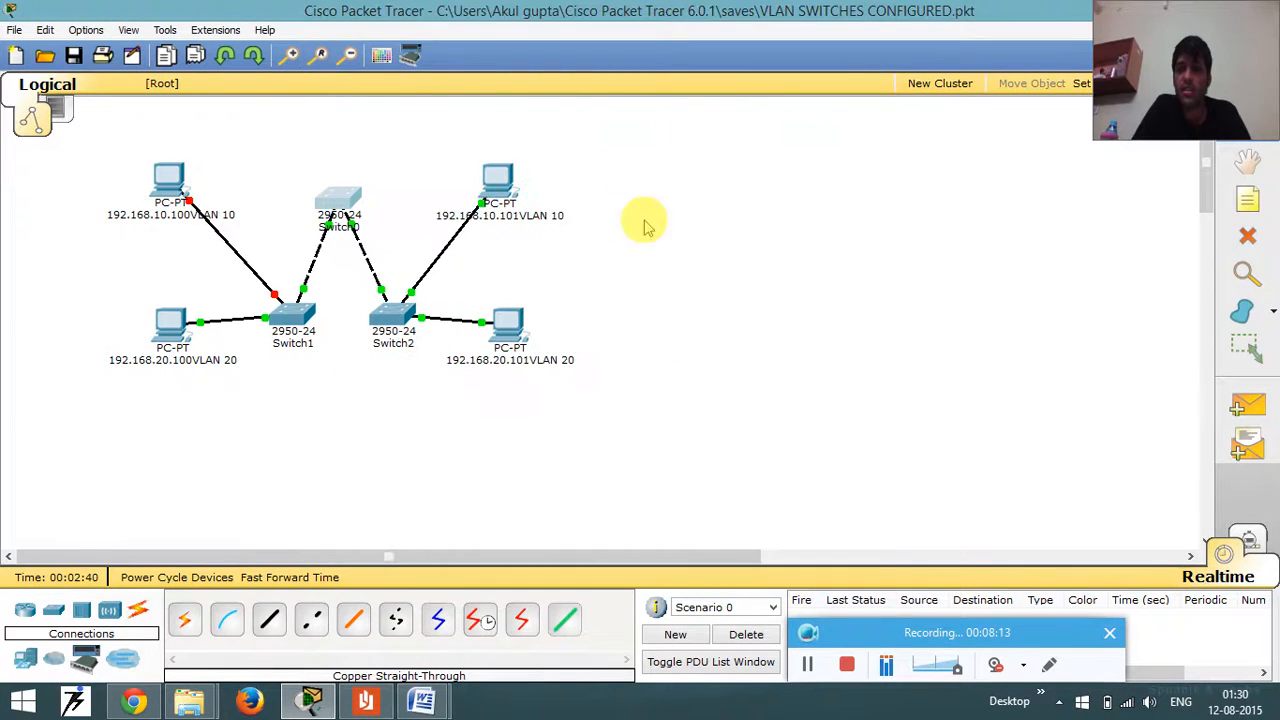